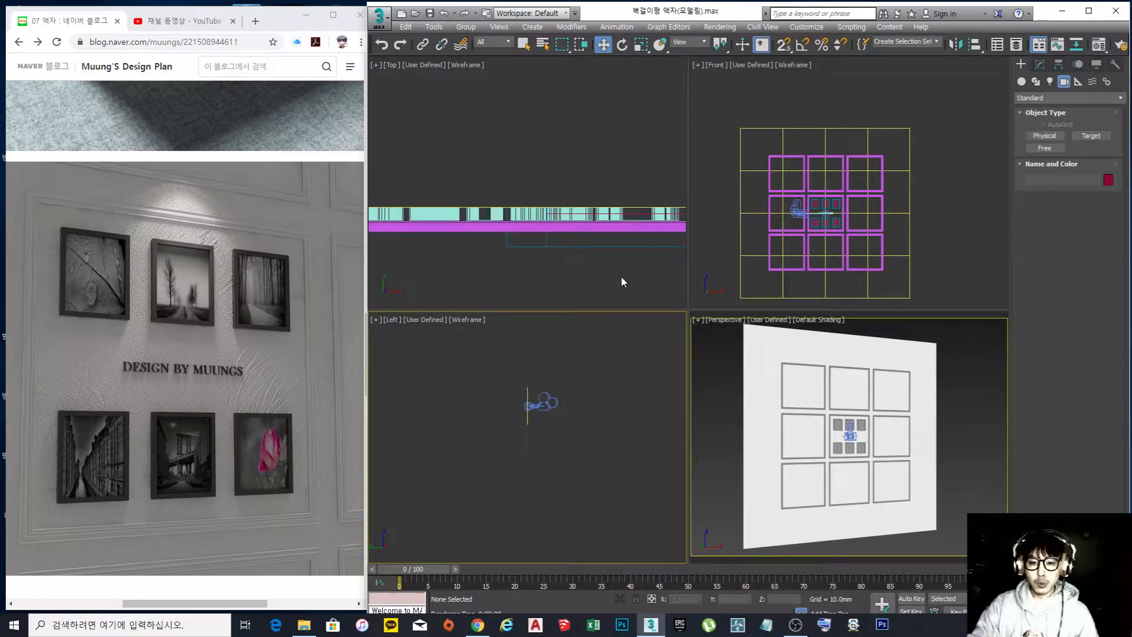
# - Delete the camera in front of the framed wall
pyautogui.hotkey('ctrl', 'z')
pyautogui.scroll(-4, 591, 259)
pyautogui.moveTo(599, 270); pyautogui.dragTo(538, 213, button='middle')
pyautogui.press('Delete')
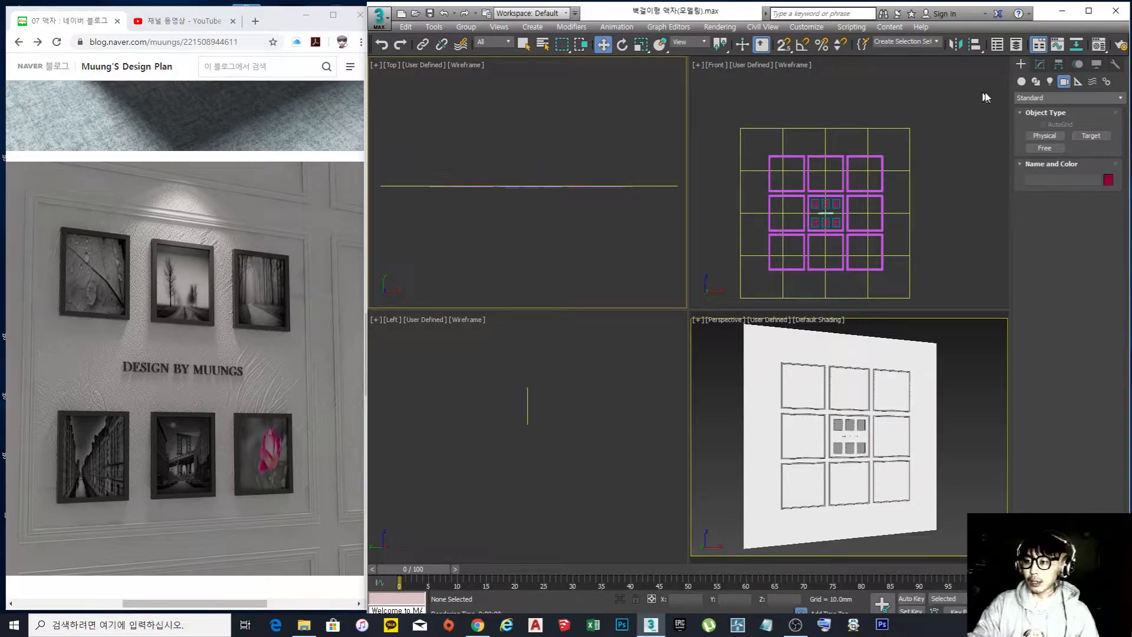
# - Create a photometric target light in the front view, aimed straight down through the middle column with a target distance of about 1990 mm
pyautogui.click(1049, 82)
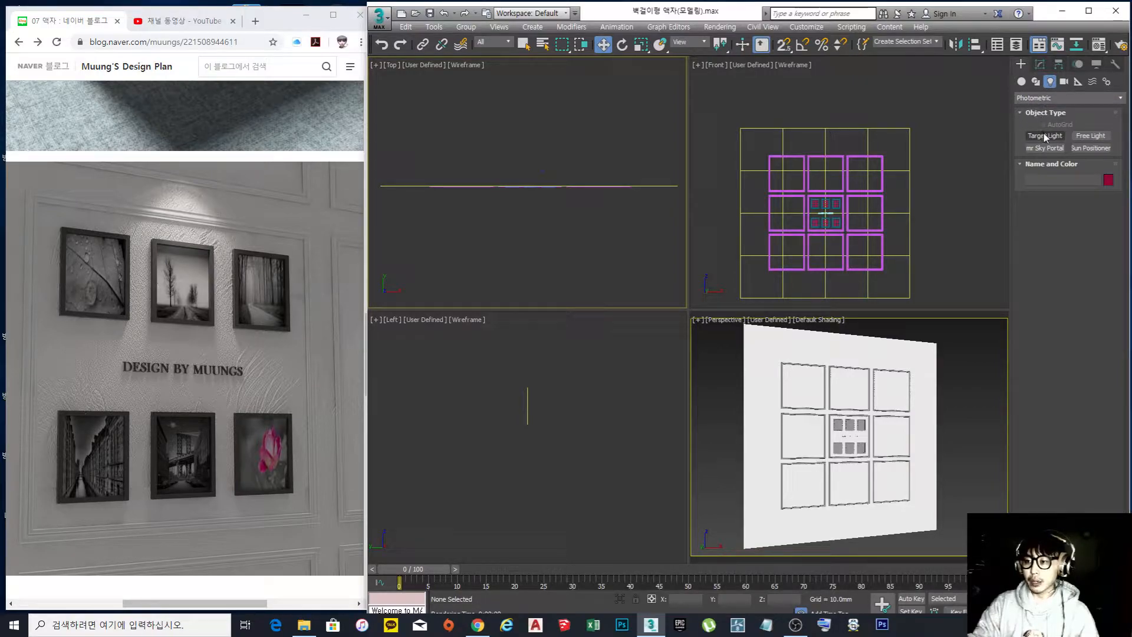
pyautogui.click(1044, 136)
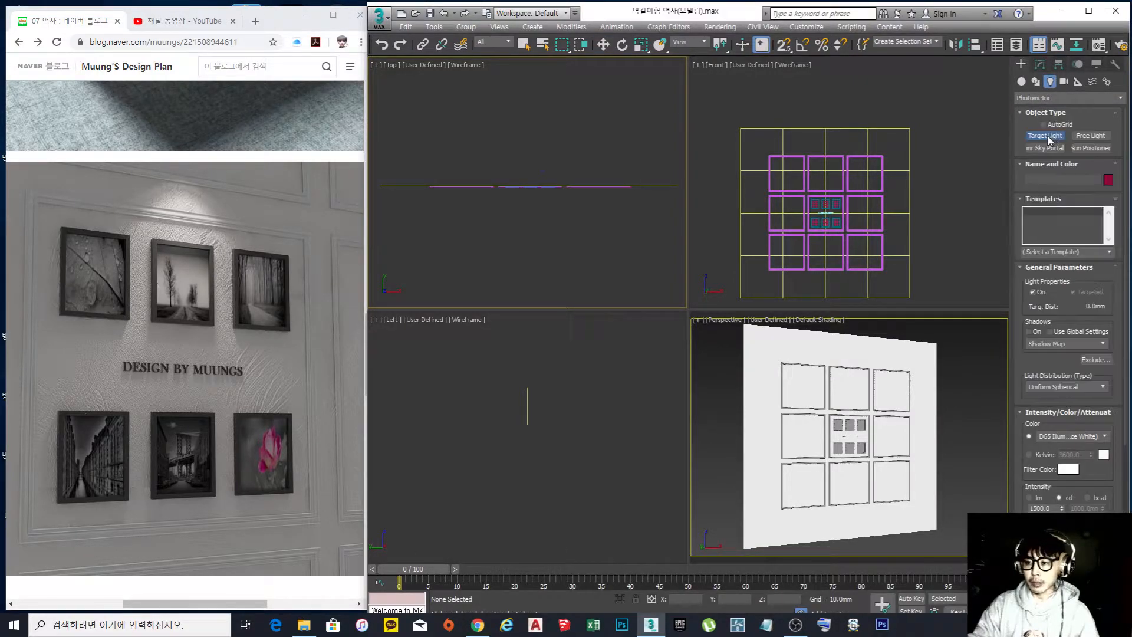
pyautogui.scroll(3, 845, 197)
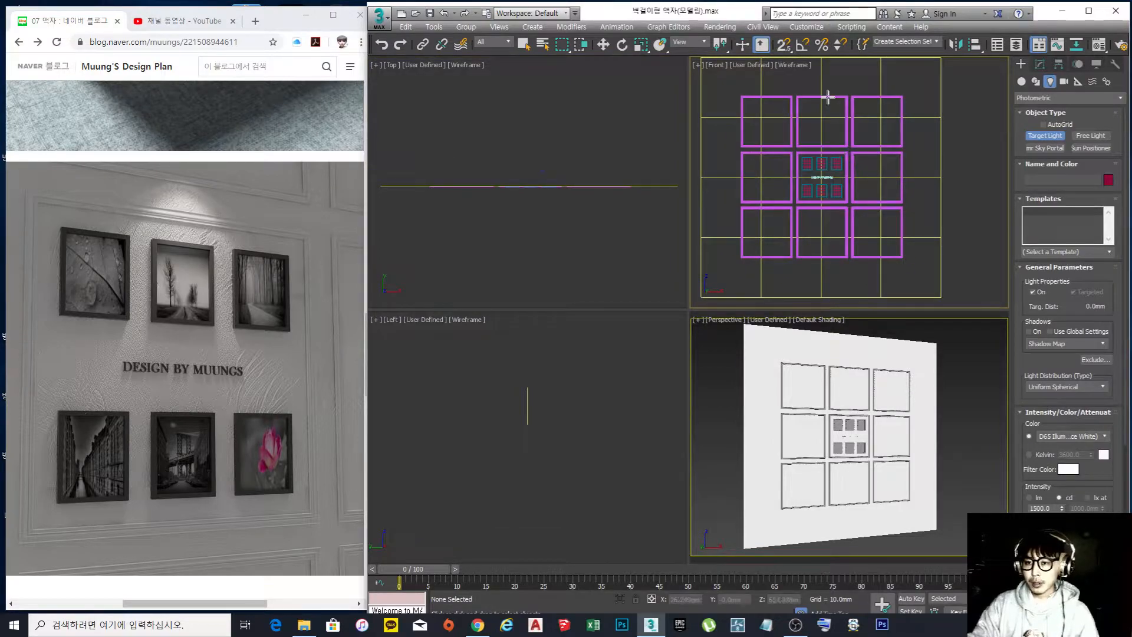
pyautogui.moveTo(821, 84); pyautogui.dragTo(822, 242)
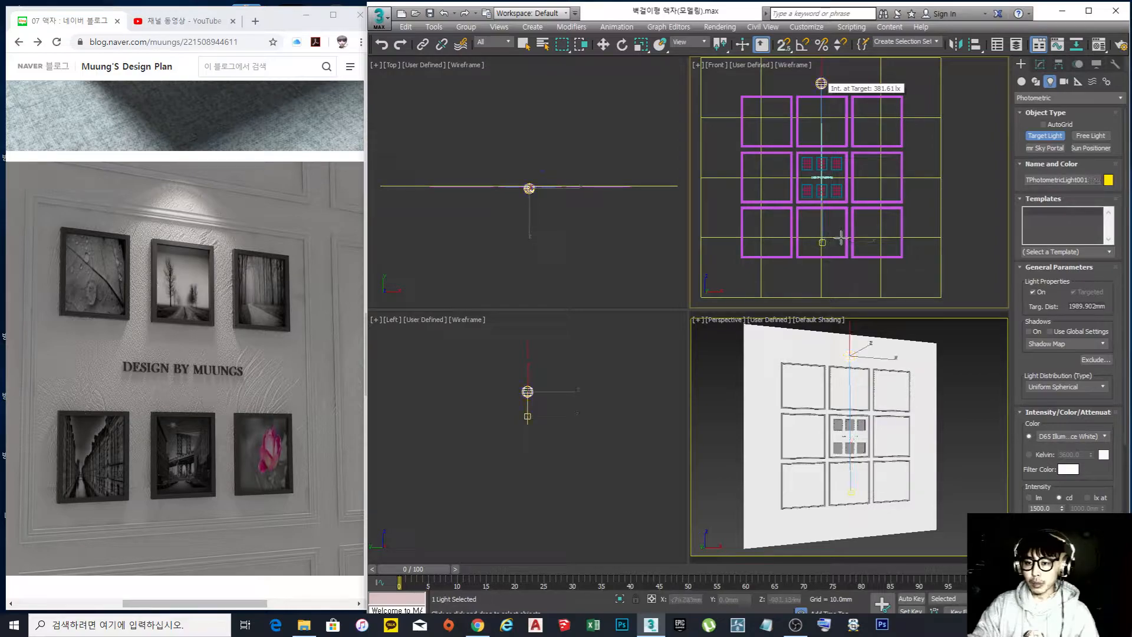
# - Move the light down about 503 mm so it sits inside the upper middle wall frame
pyautogui.press('w')
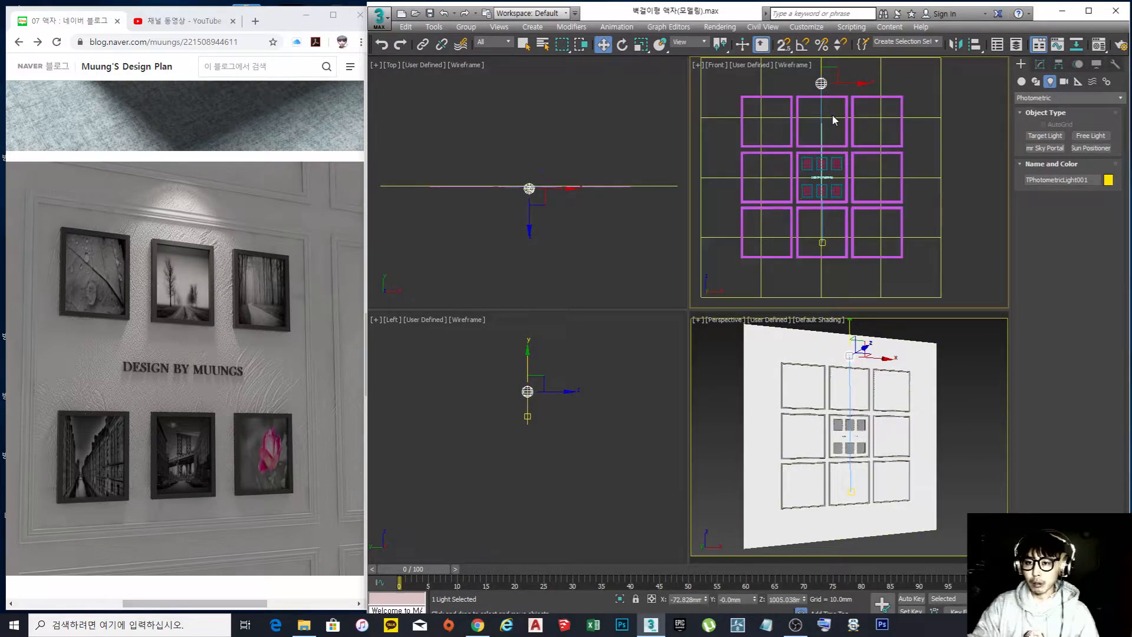
pyautogui.moveTo(834, 119); pyautogui.dragTo(833, 136, button='middle')
pyautogui.moveTo(824, 83); pyautogui.dragTo(824, 123)
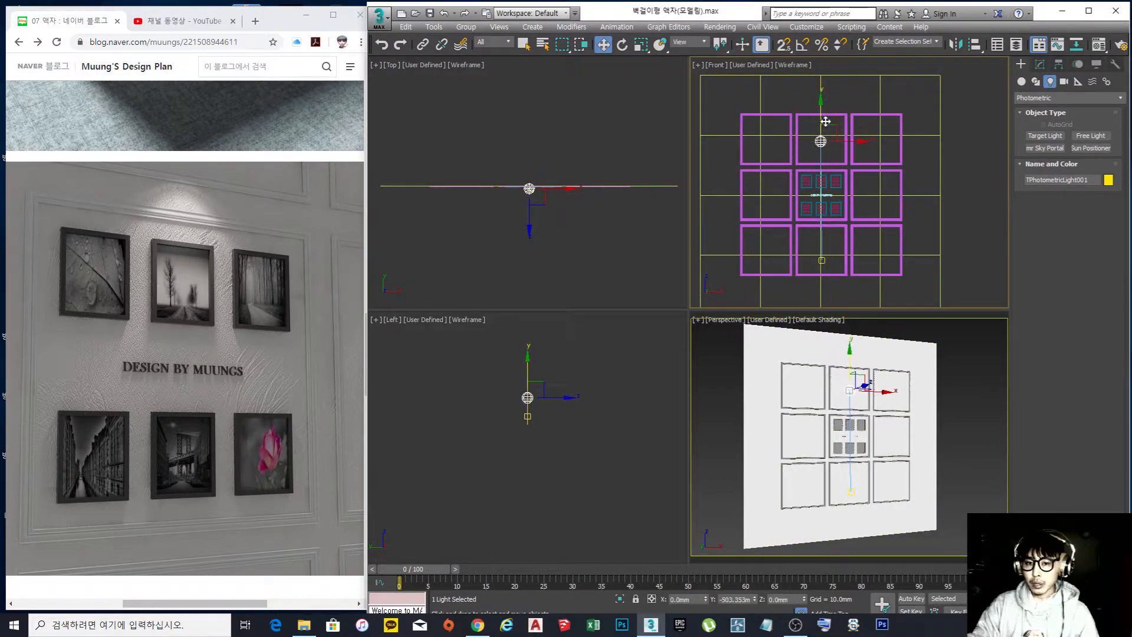
# - Render the perspective view to check the light's effect on the wall, and close the render
pyautogui.rightClick(796, 419)
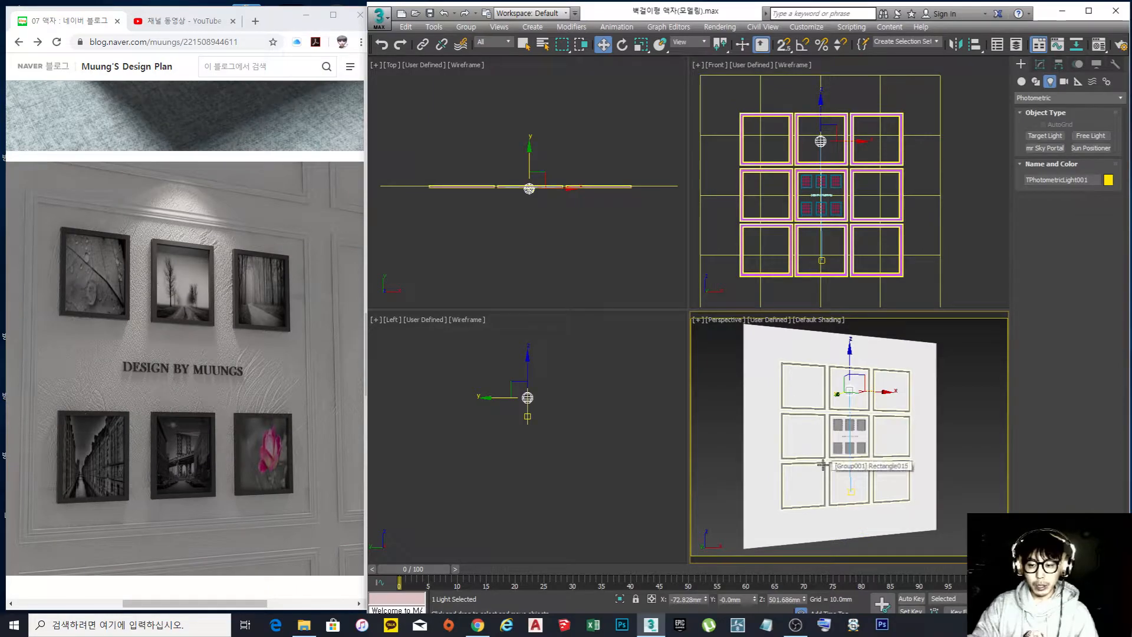
pyautogui.hotkey('shift', 'q')
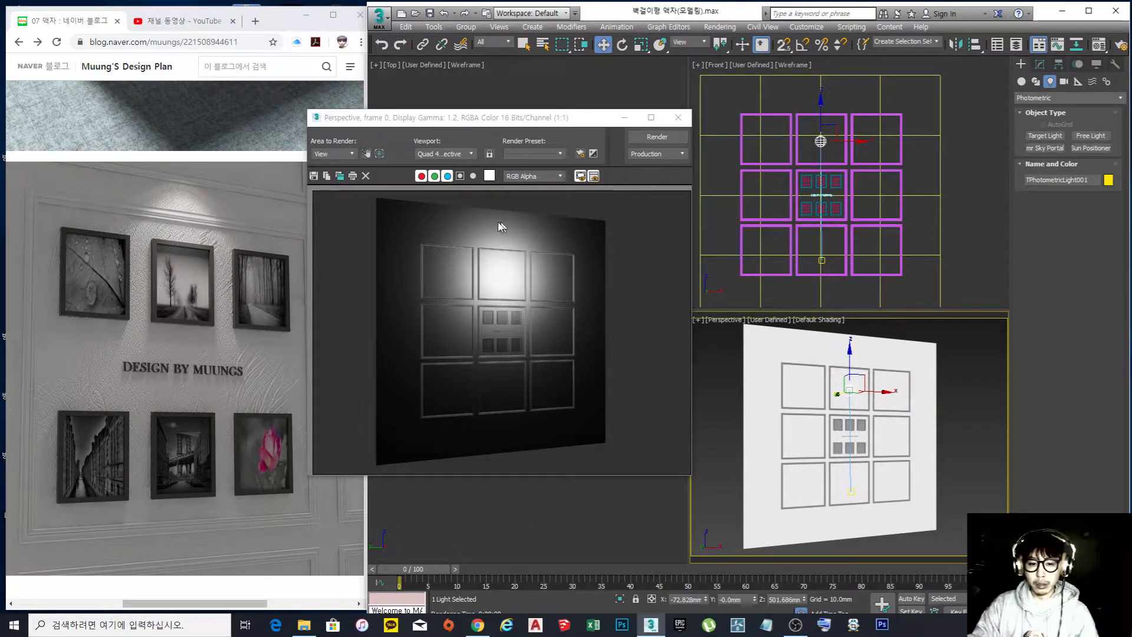
pyautogui.click(678, 119)
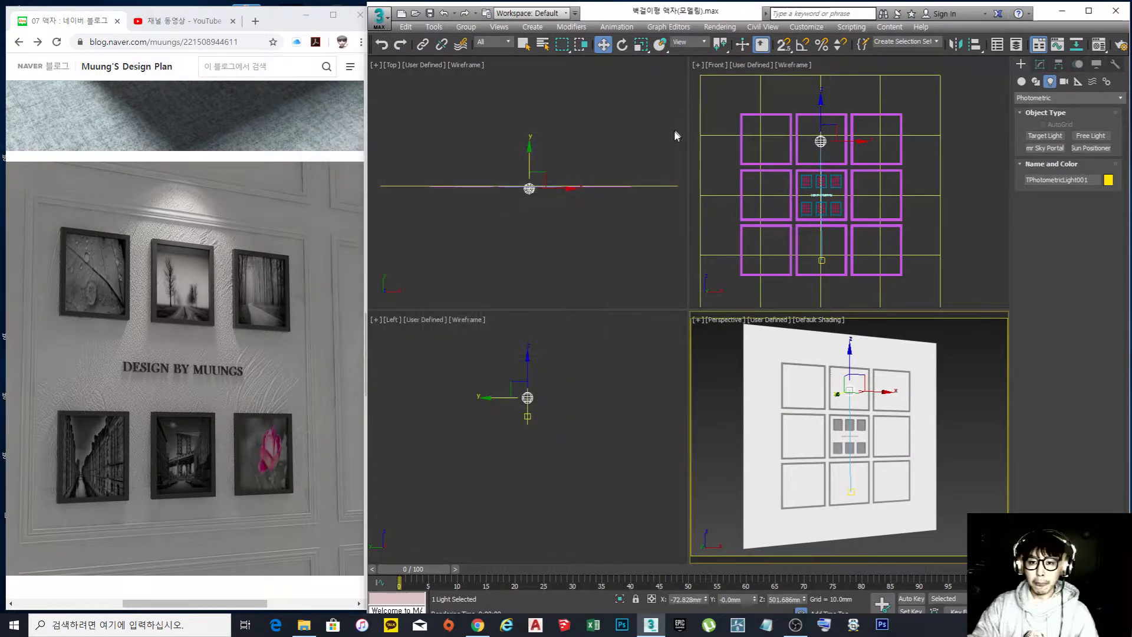
# - Examine the light's distance from the wall in the top view, with the light selected
pyautogui.click(604, 245)
pyautogui.scroll(4, 531, 193)
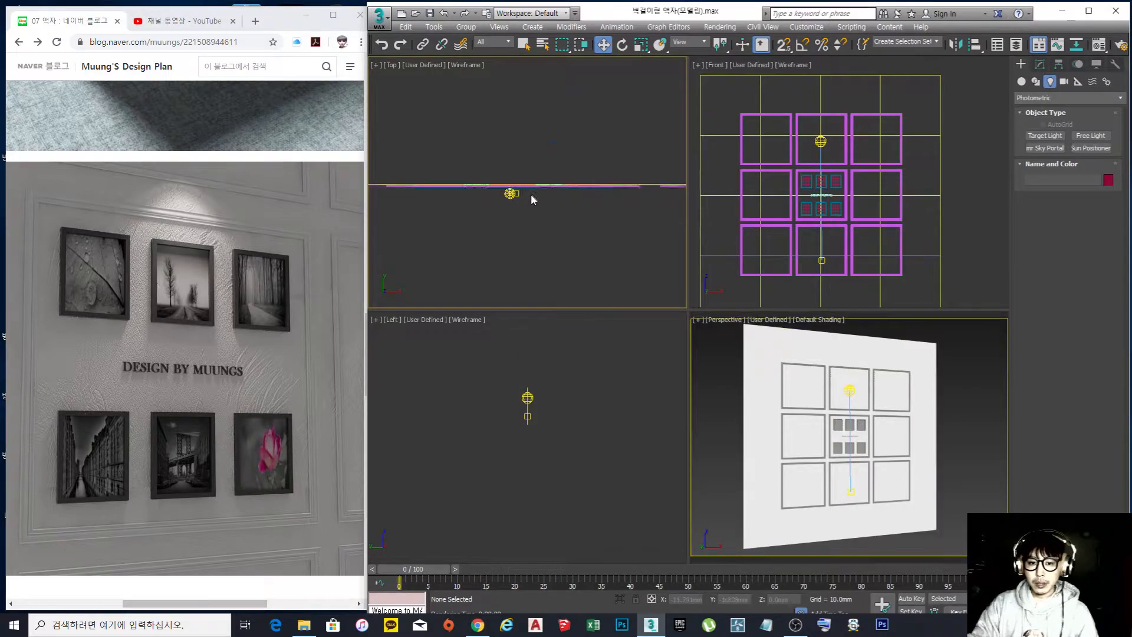
pyautogui.click(501, 192)
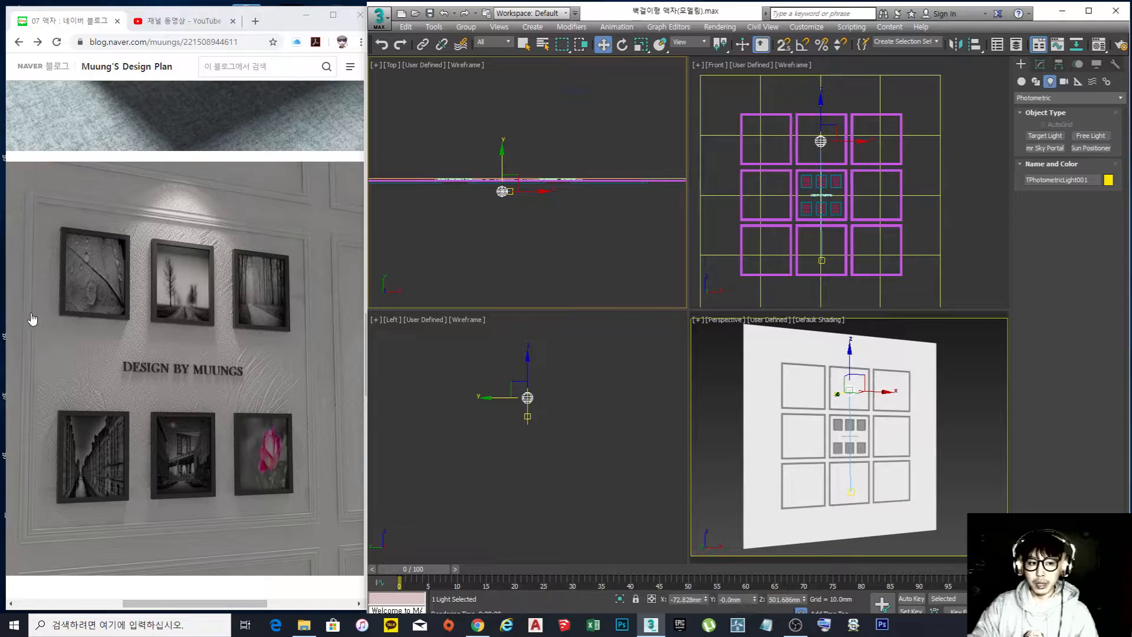
pyautogui.moveTo(552, 185); pyautogui.dragTo(567, 216, button='middle')
pyautogui.scroll(4, 526, 214)
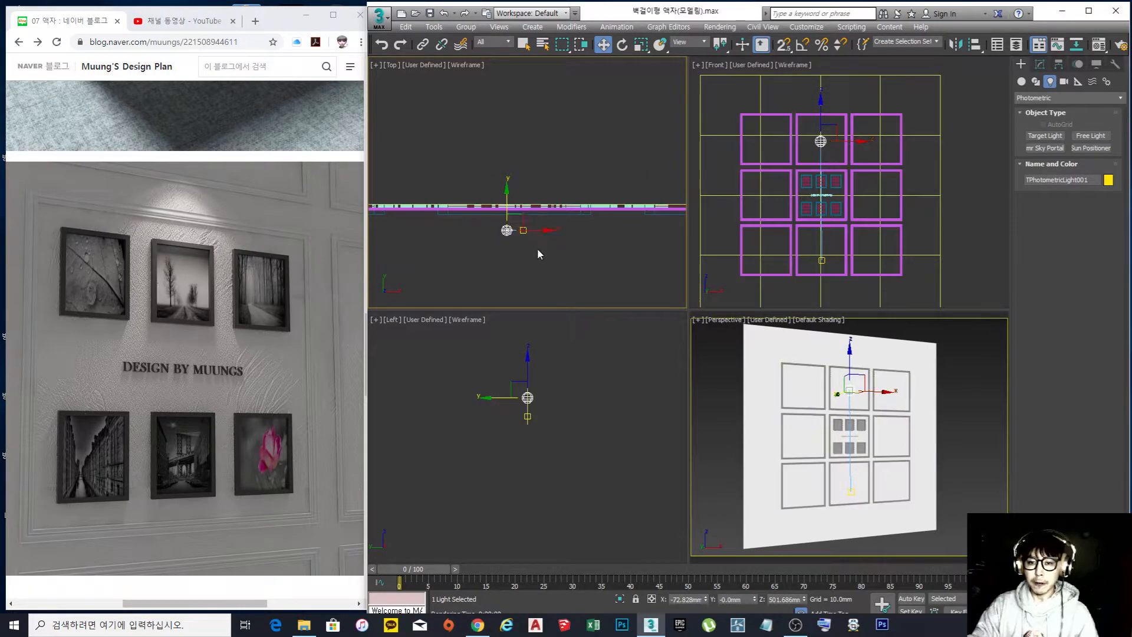
pyautogui.scroll(2, 540, 254)
pyautogui.moveTo(537, 253); pyautogui.dragTo(556, 234, button='middle')
# - Inspect the modifiable parameters of the light and of its target
pyautogui.click(1040, 64)
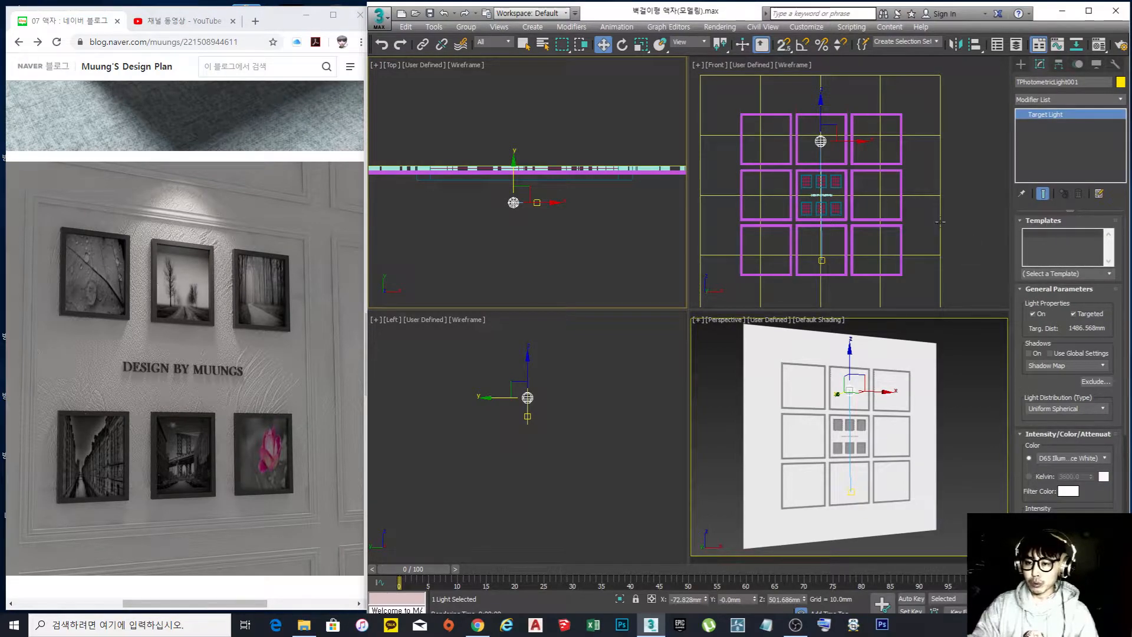
pyautogui.click(960, 212)
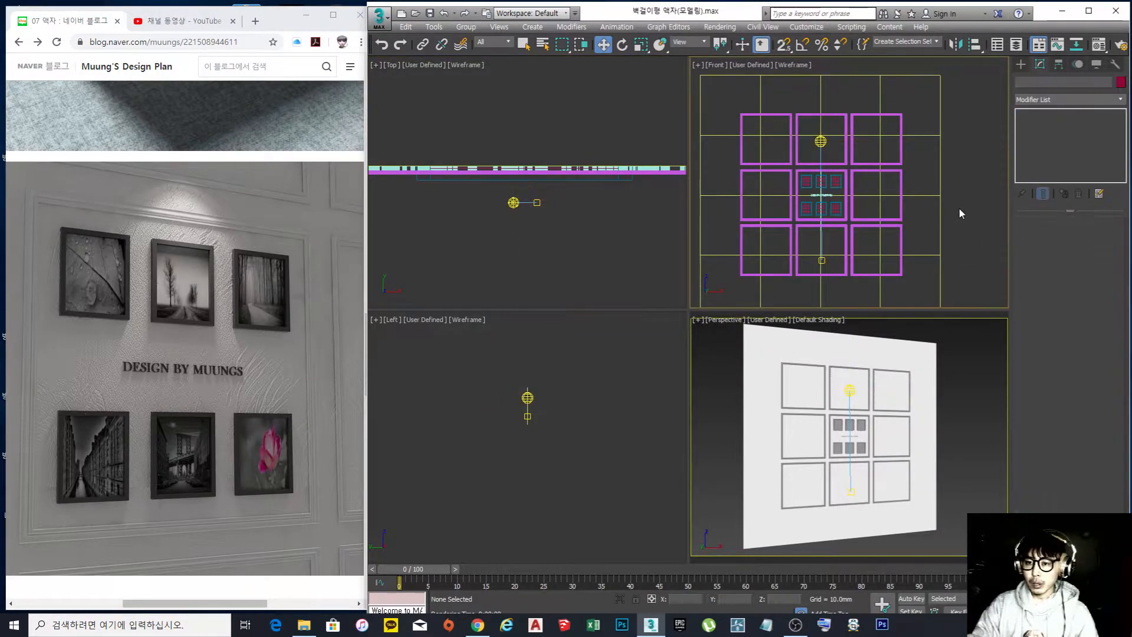
pyautogui.click(821, 141)
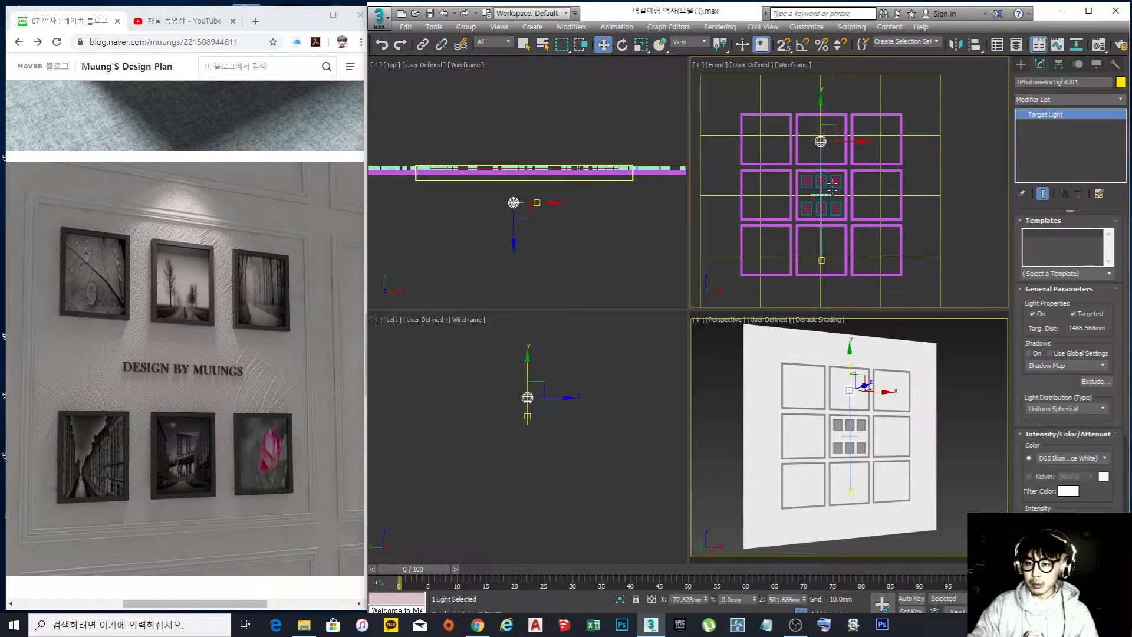
pyautogui.click(822, 261)
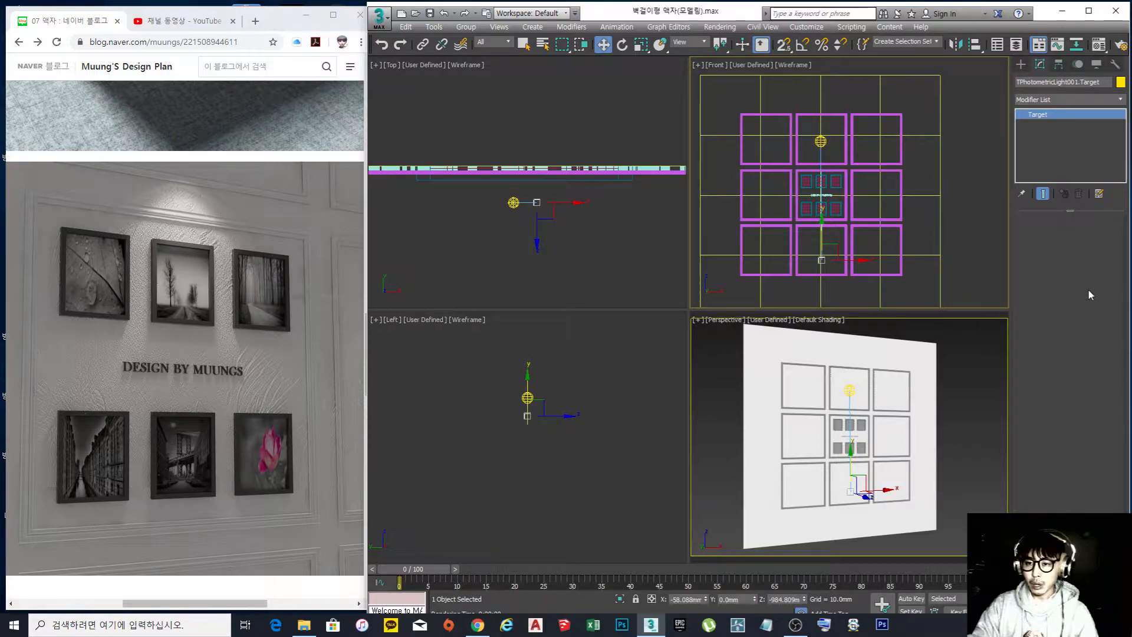
# - Set the target light's distribution type to Photometric Web
pyautogui.click(822, 141)
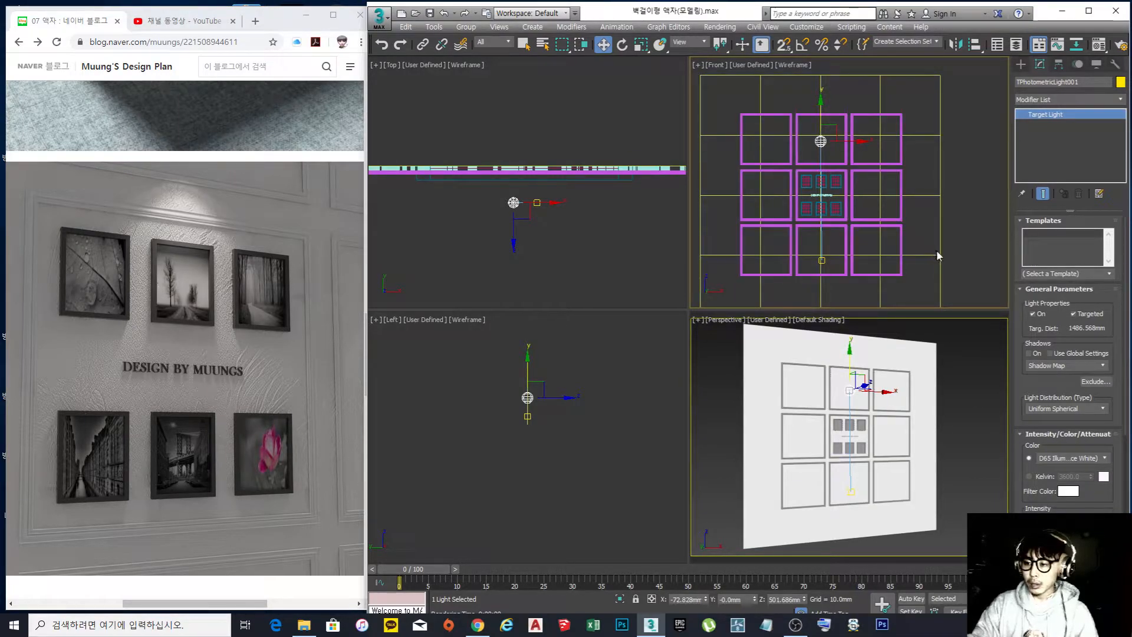
pyautogui.moveTo(1029, 390); pyautogui.dragTo(1031, 323)
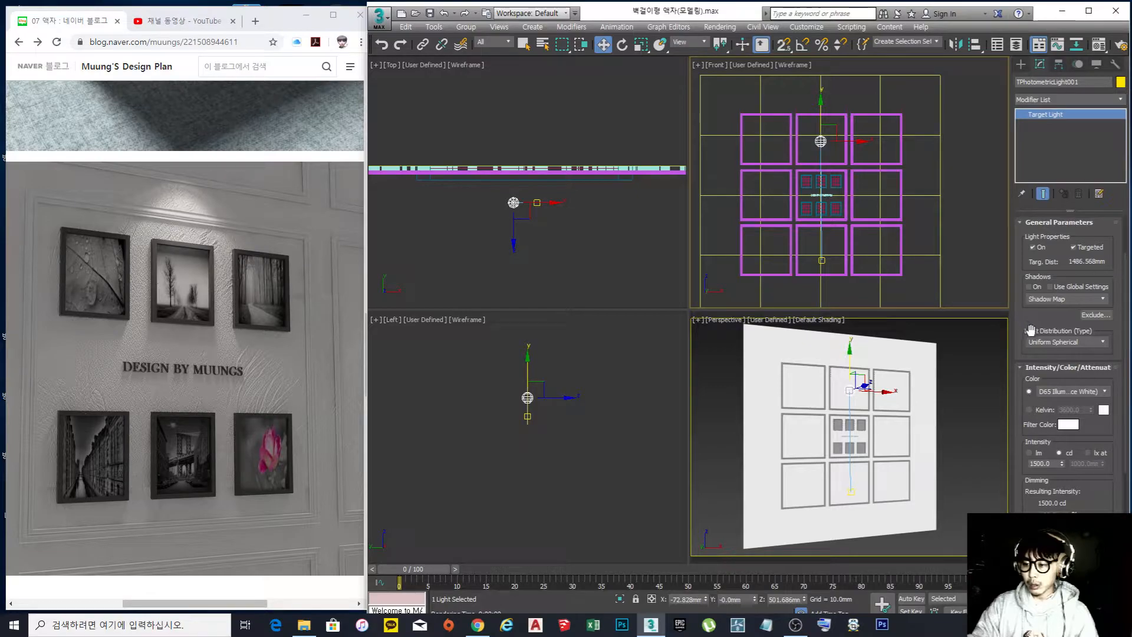
pyautogui.click(1082, 341)
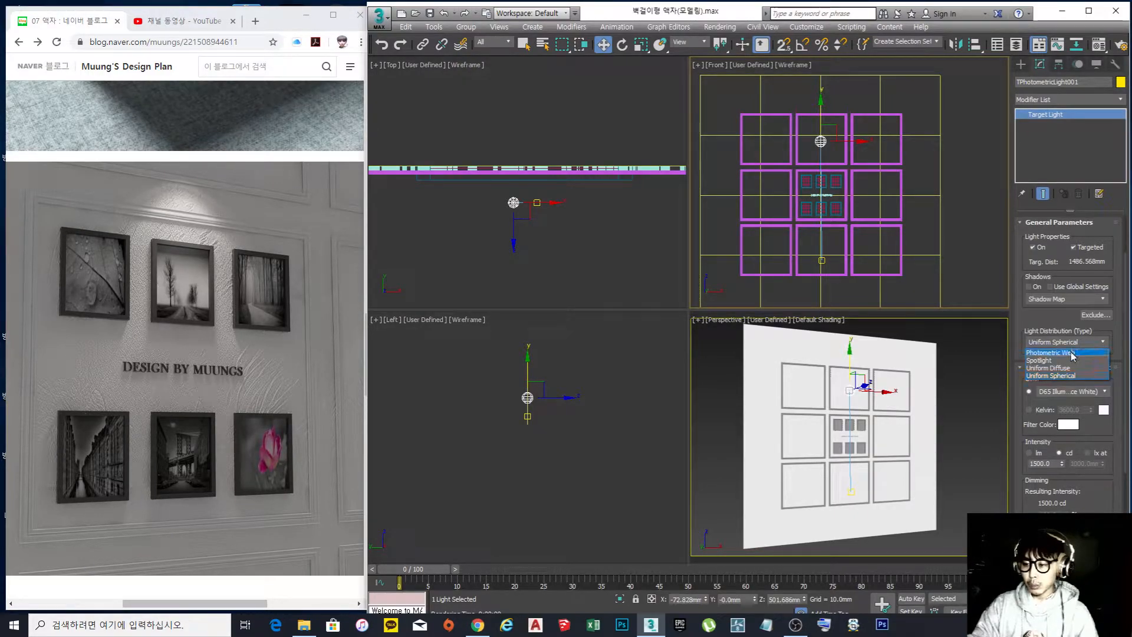
pyautogui.click(1071, 353)
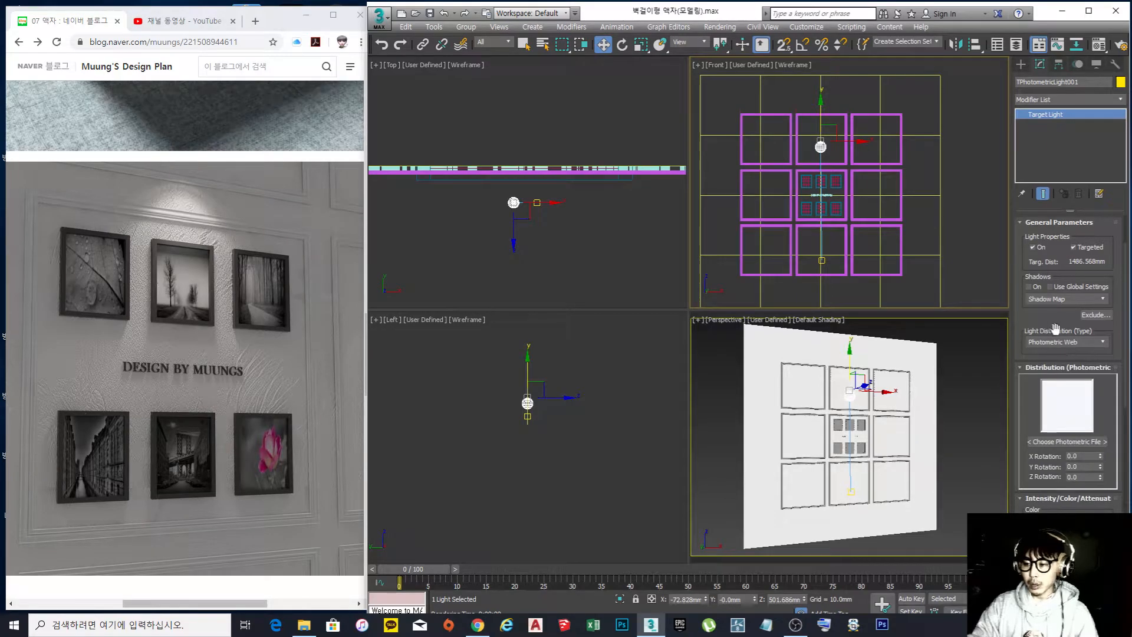
# - Load SD-028.IES from the Z:\WORK(강의)\IES 조명자료 folder as the light's photometric file
pyautogui.moveTo(1106, 398); pyautogui.dragTo(1107, 355)
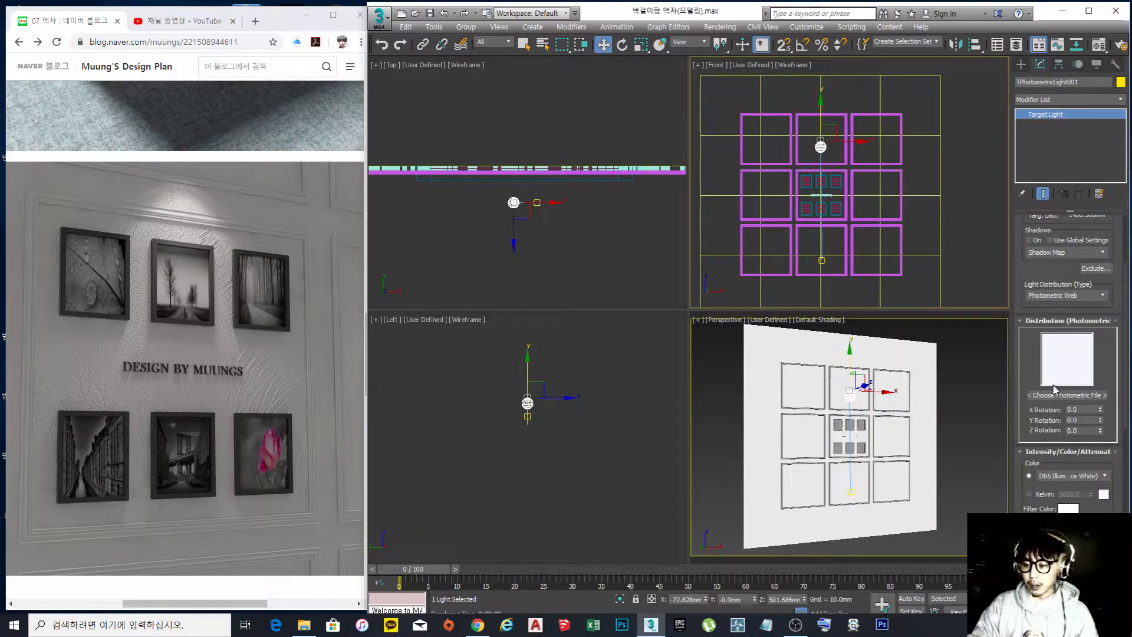
pyautogui.click(1092, 396)
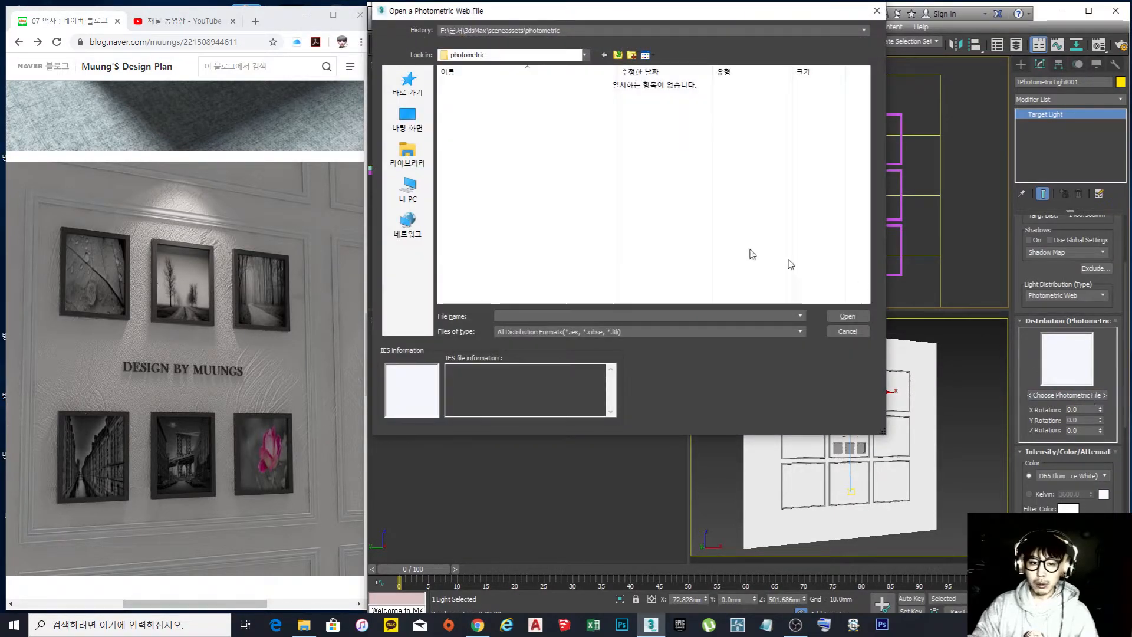
pyautogui.click(422, 196)
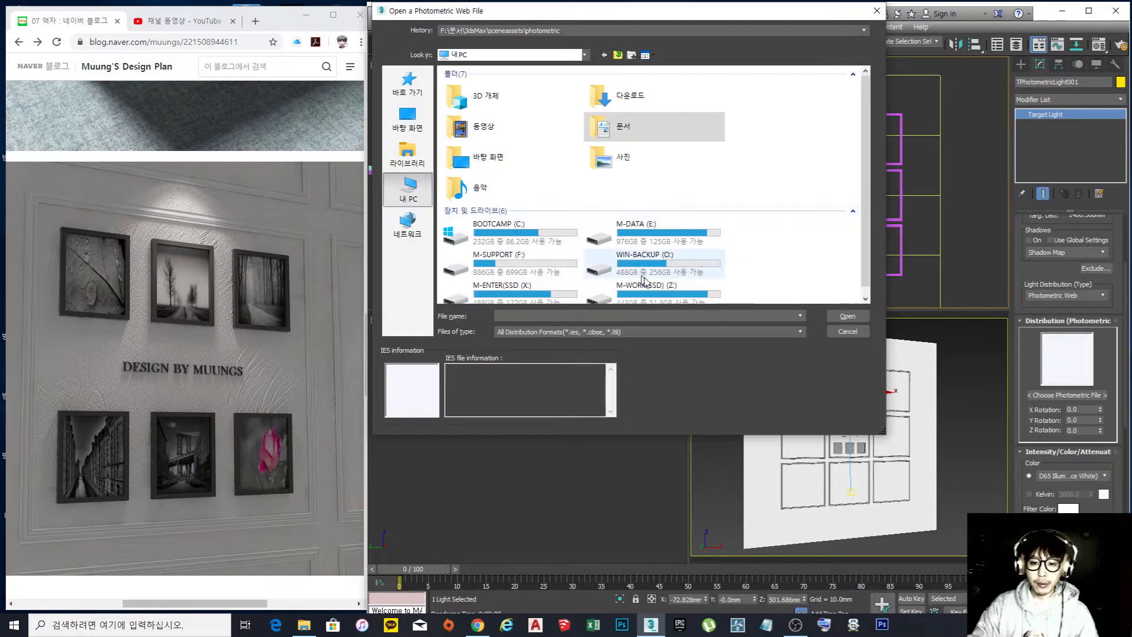
pyautogui.doubleClick(666, 295)
pyautogui.doubleClick(489, 114)
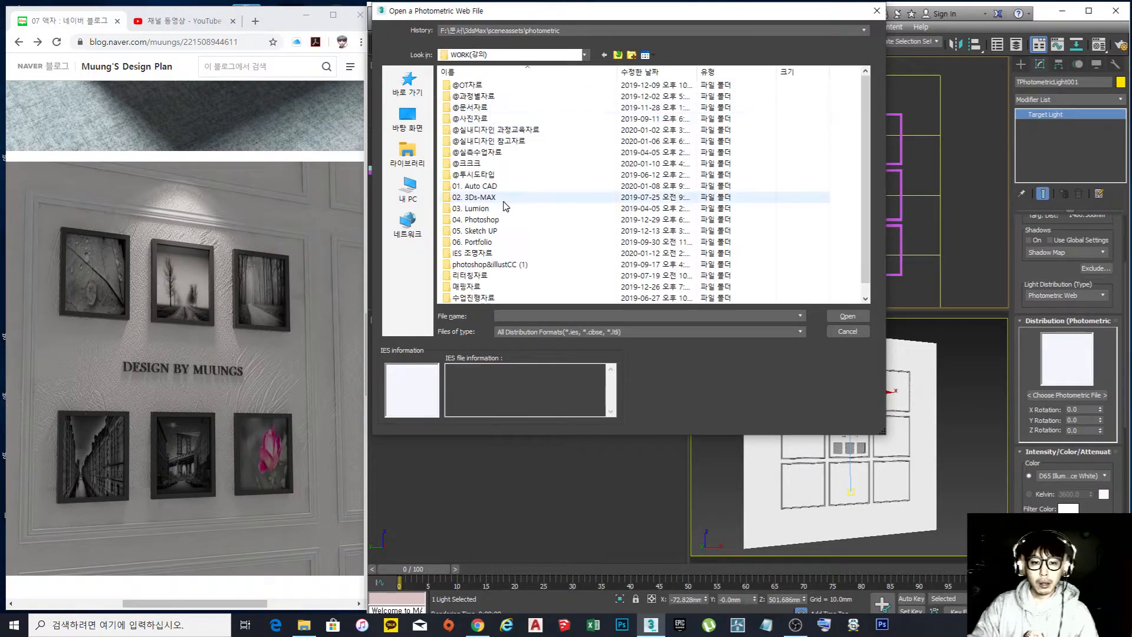
pyautogui.doubleClick(494, 254)
pyautogui.scroll(-4, 495, 257)
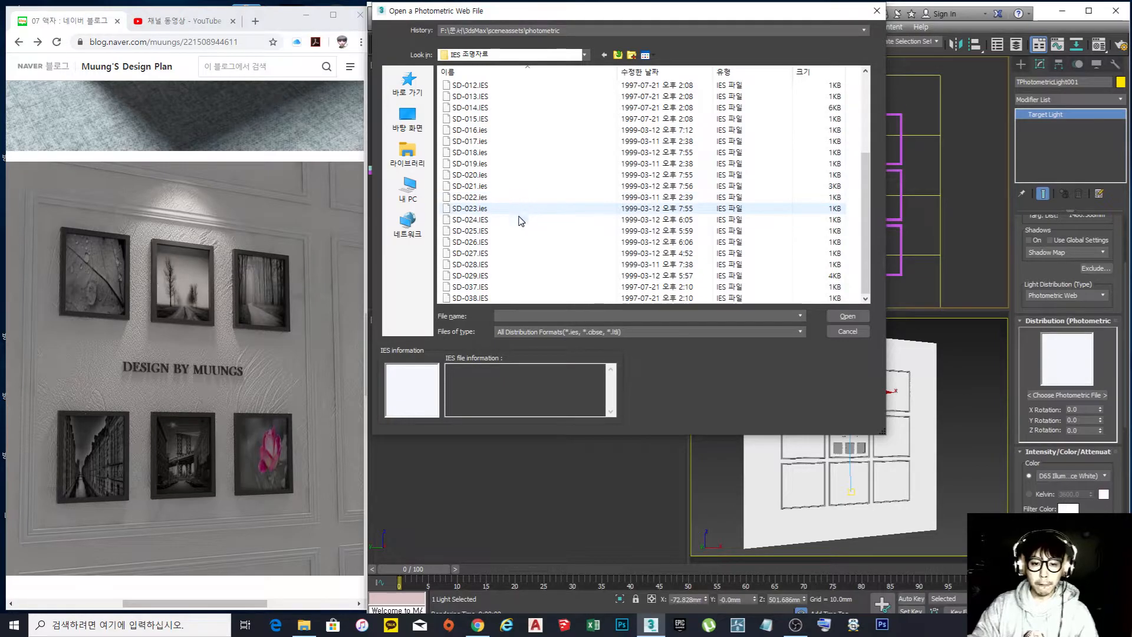
pyautogui.click(471, 264)
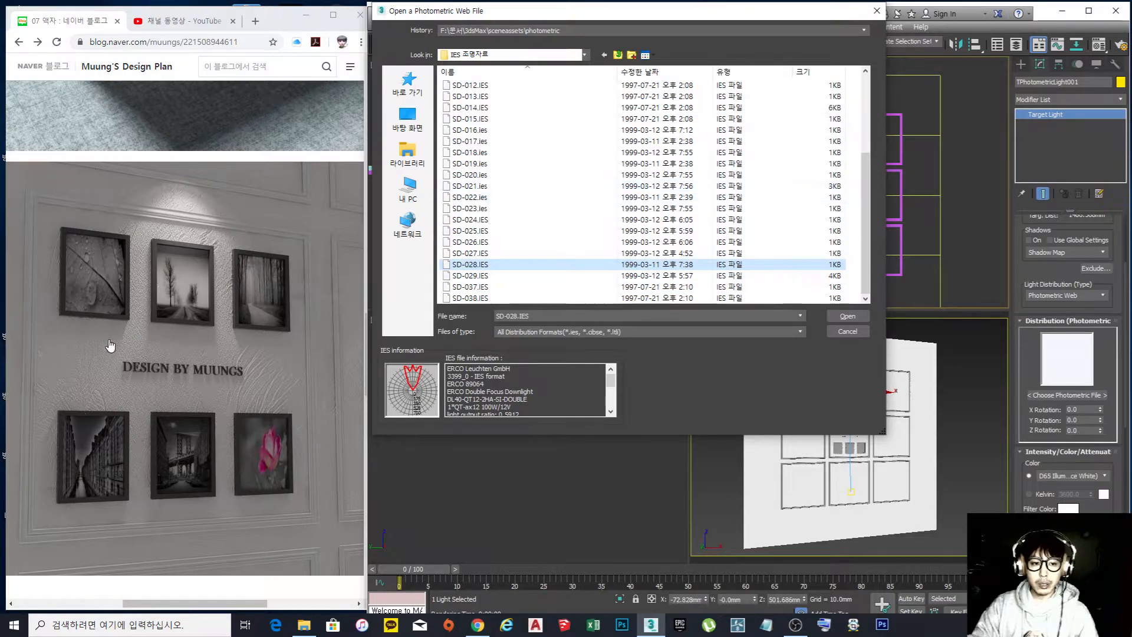
pyautogui.doubleClick(483, 265)
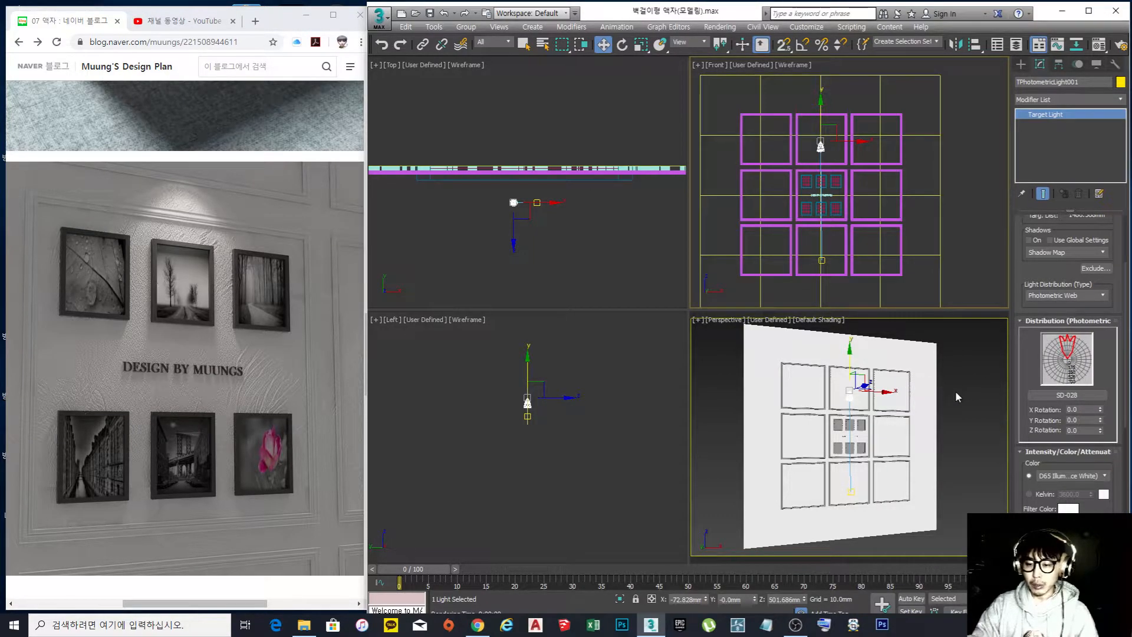
# - Render the perspective view, inspect the IES light pattern up close, and minimize the render
pyautogui.moveTo(843, 171); pyautogui.dragTo(841, 195, button='middle')
pyautogui.scroll(6, 842, 195)
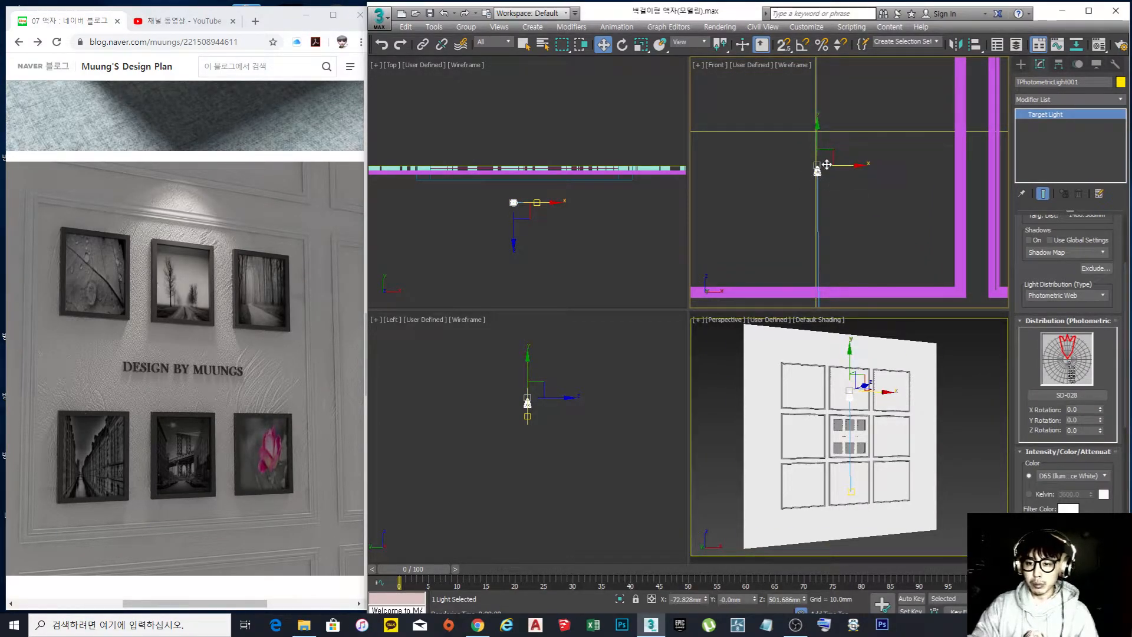
pyautogui.scroll(-6, 845, 193)
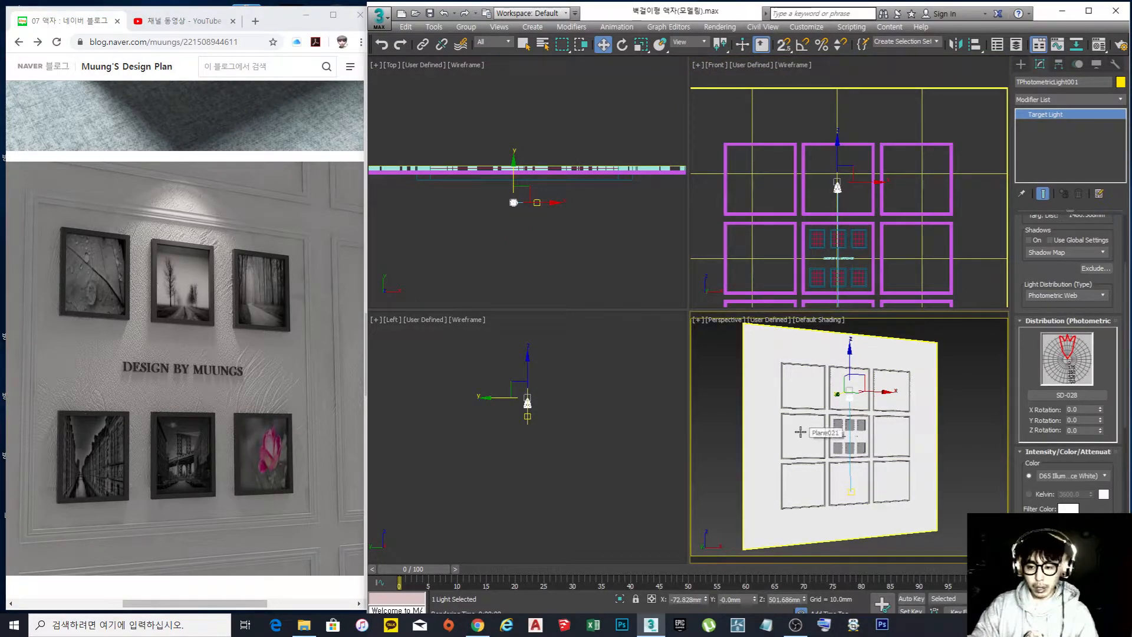
pyautogui.hotkey('shift', 'q')
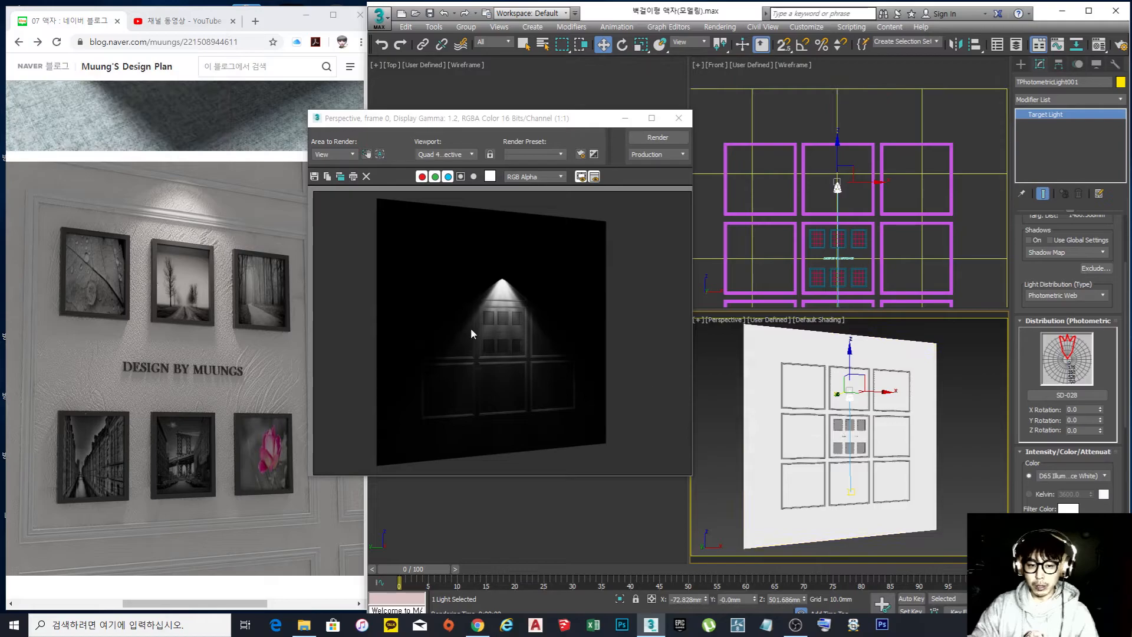
pyautogui.scroll(1, 502, 300)
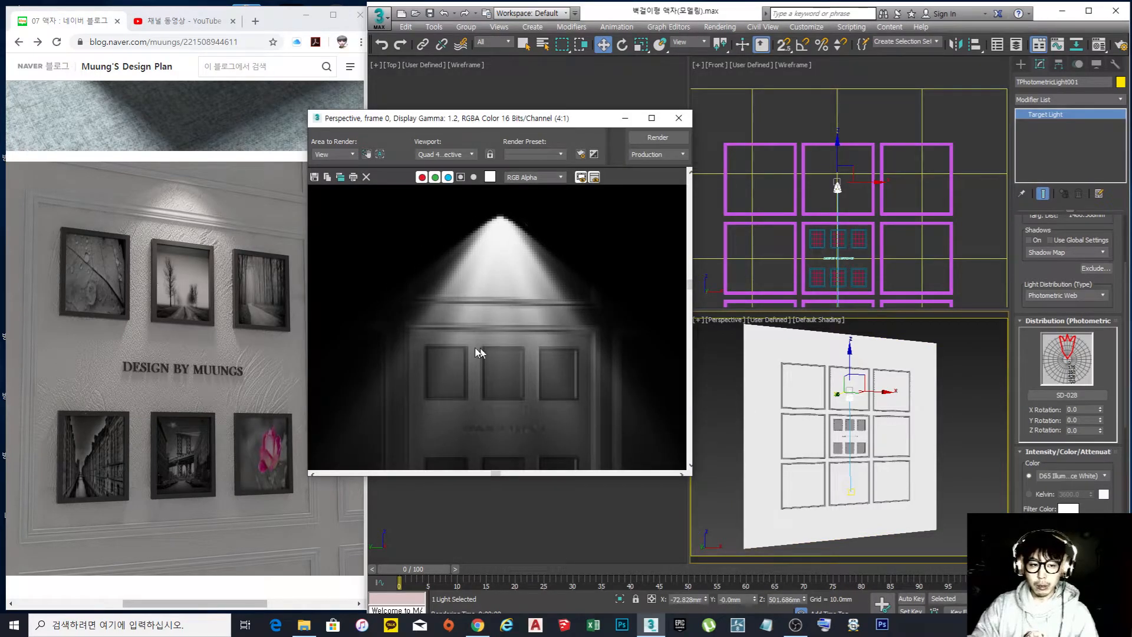
pyautogui.click(625, 118)
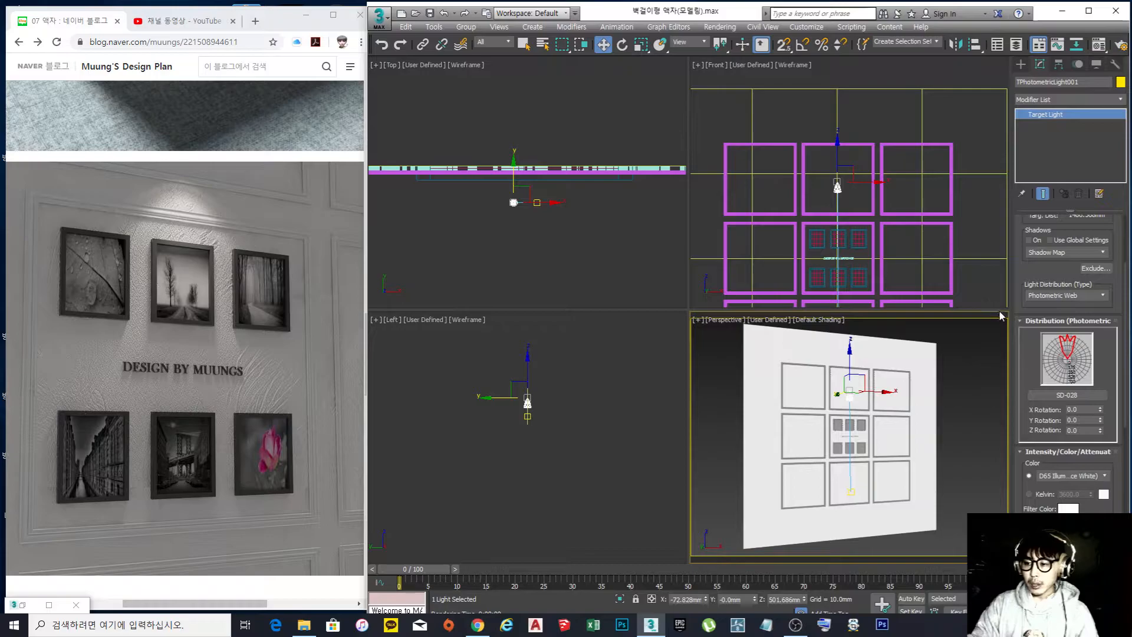
# - Preview several IES profiles, load SD-003.IES as the light's photometric file, and render the perspective view
pyautogui.click(1067, 395)
pyautogui.click(487, 175)
pyautogui.click(483, 130)
pyautogui.click(479, 108)
pyautogui.click(479, 131)
pyautogui.click(477, 175)
pyautogui.click(471, 142)
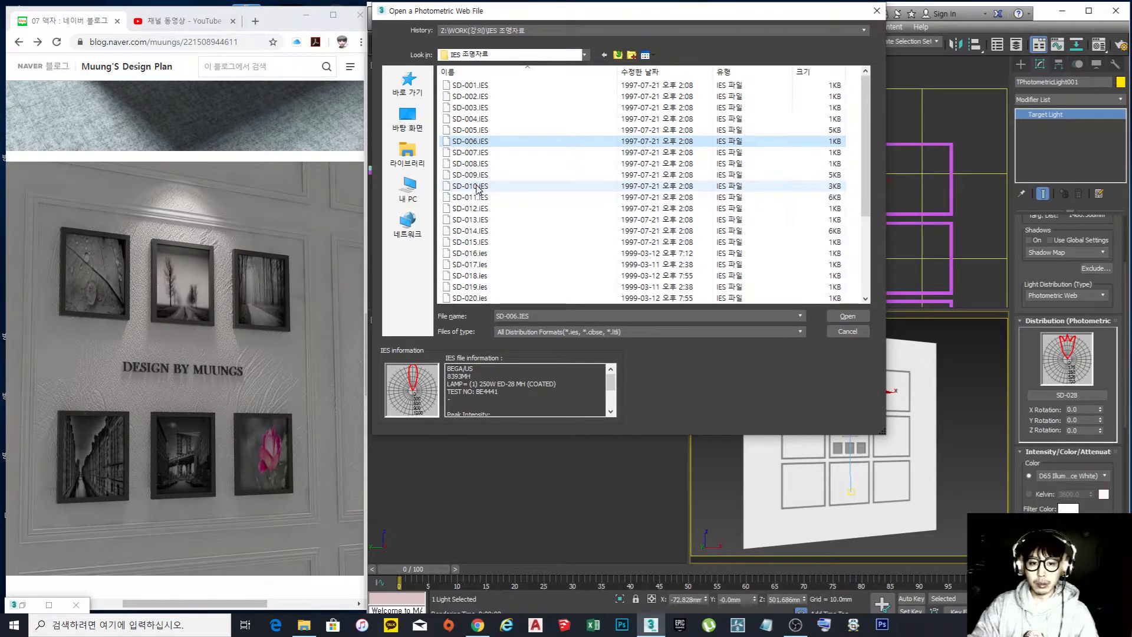
pyautogui.click(470, 108)
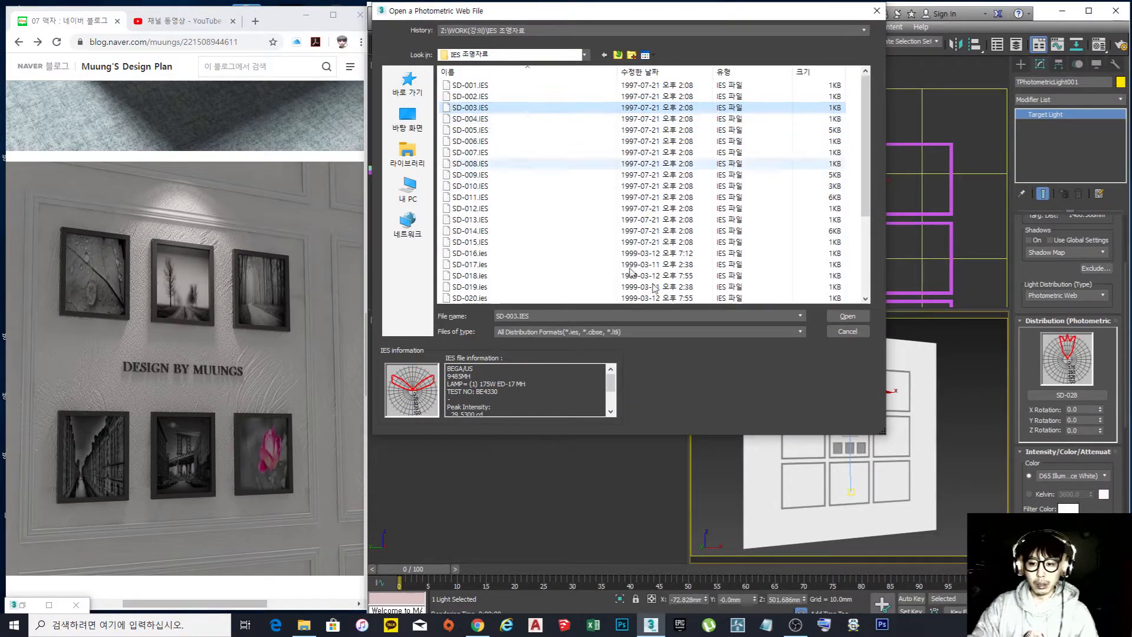
pyautogui.click(847, 318)
pyautogui.hotkey('shift', 'q')
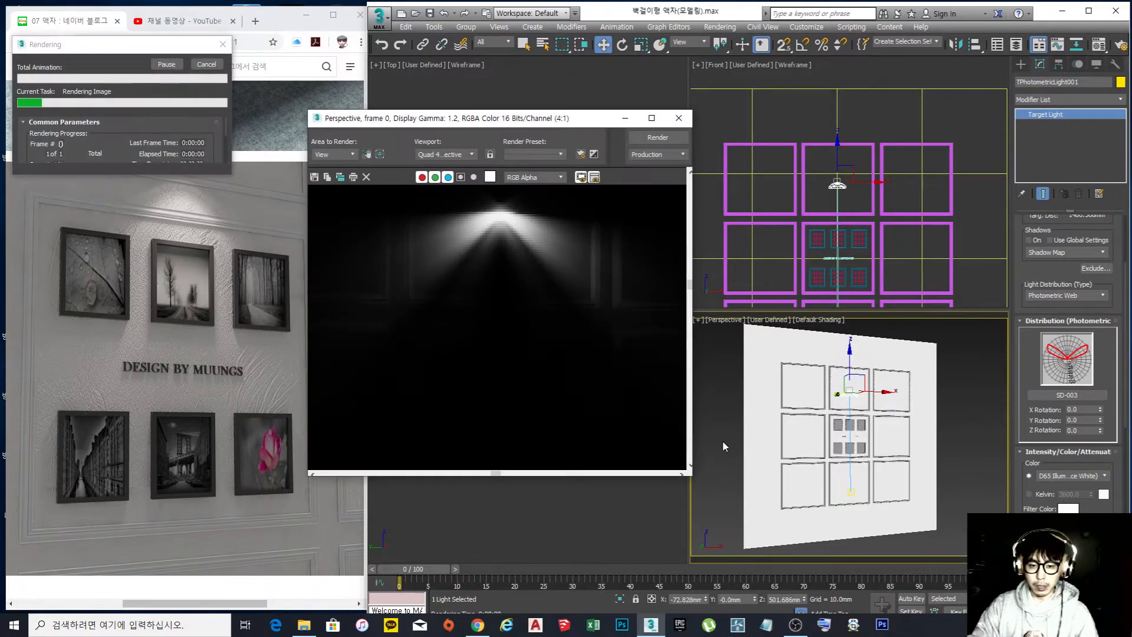
# - Replace the light's photometric file with SD-006.IES and render the perspective view again
pyautogui.click(1067, 395)
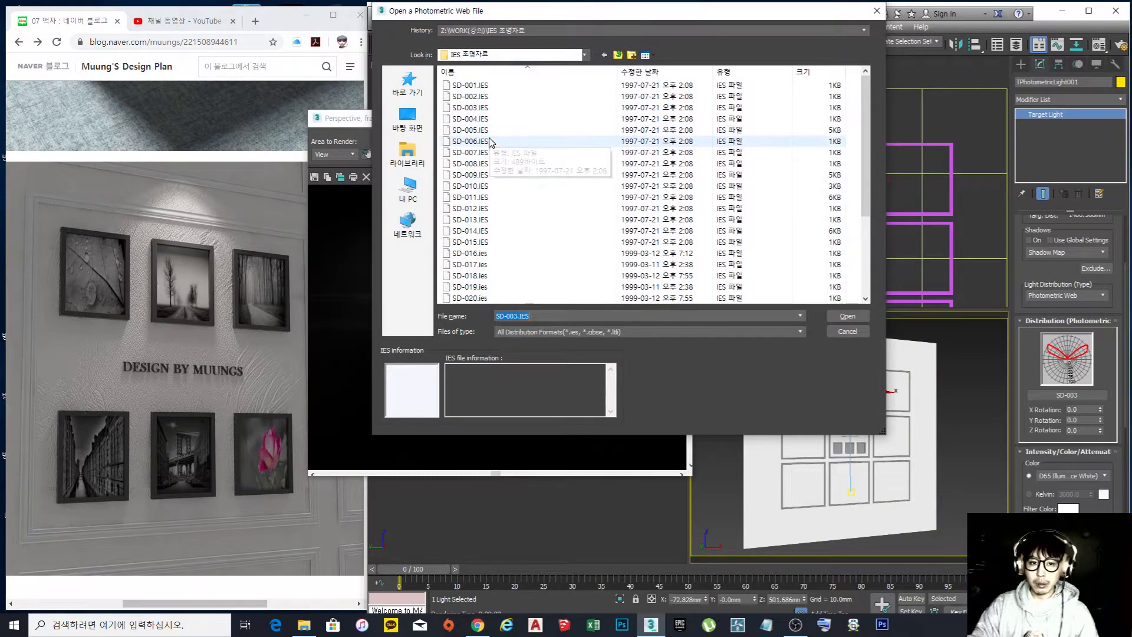
pyautogui.click(489, 141)
pyautogui.click(847, 316)
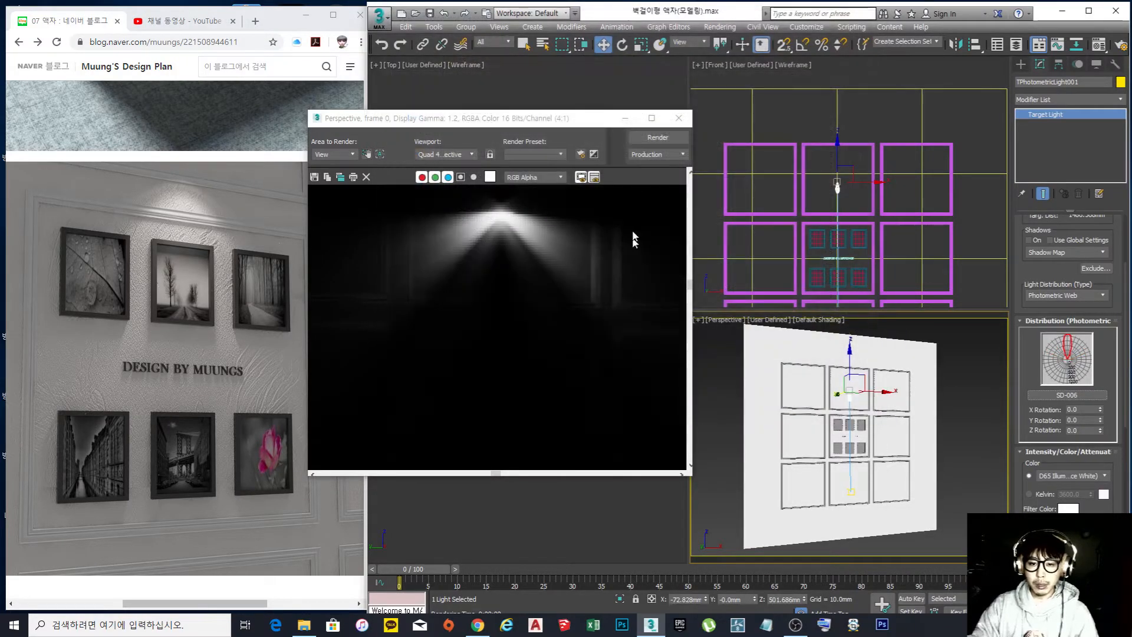
pyautogui.click(657, 137)
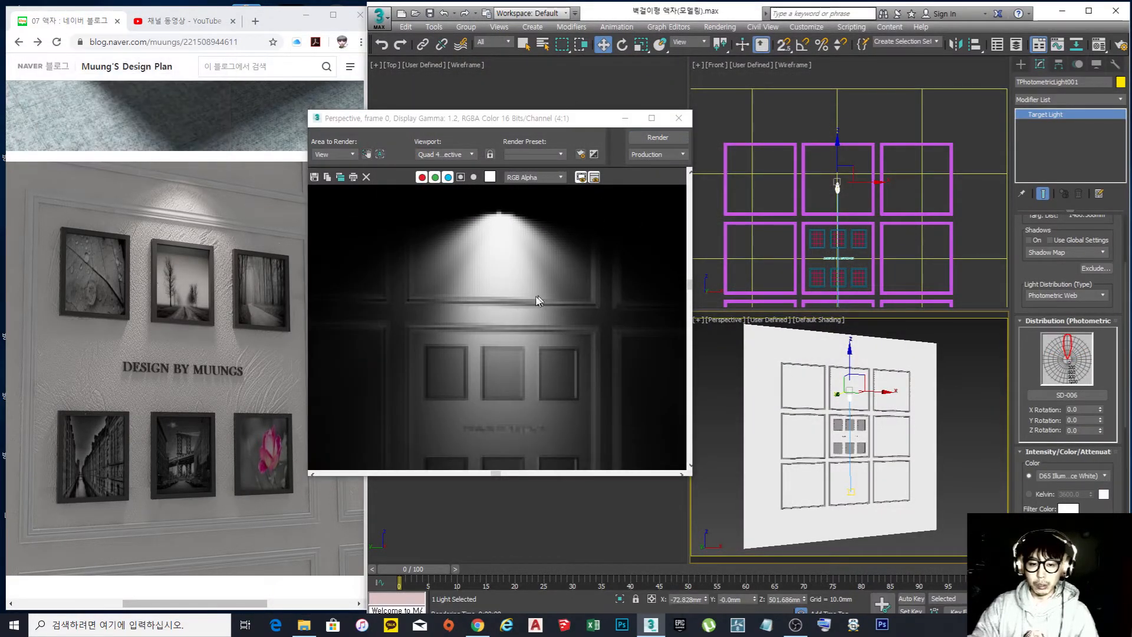
# - Show all file types as large icons in the photometric file browser and look through the preview images of the IES lights
pyautogui.click(1067, 395)
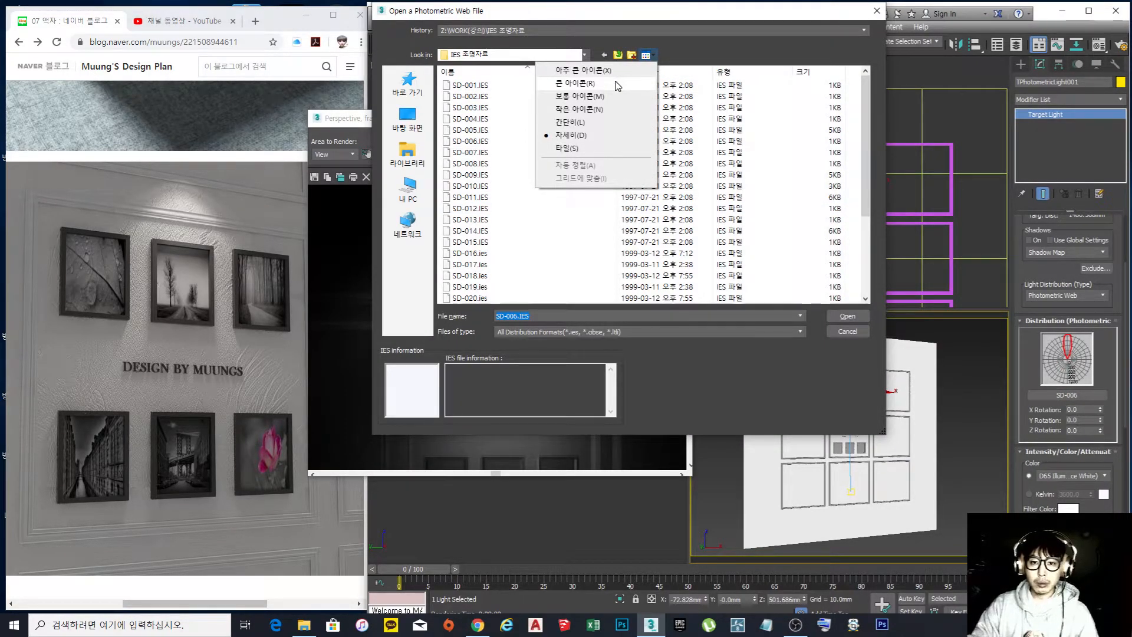
pyautogui.click(617, 85)
pyautogui.click(787, 332)
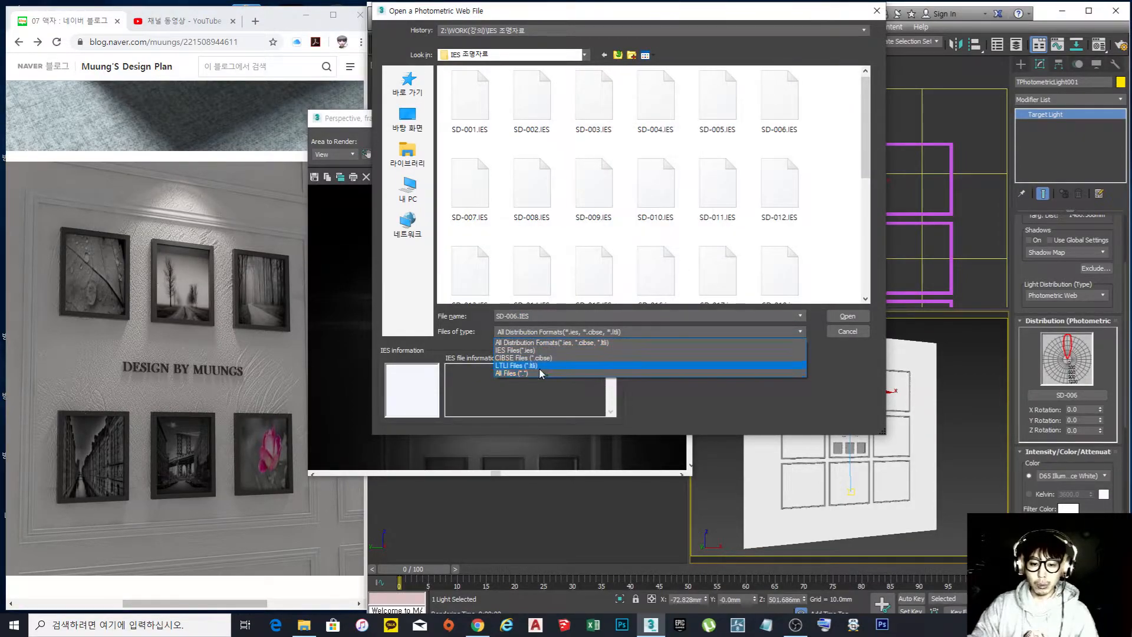
pyautogui.click(541, 373)
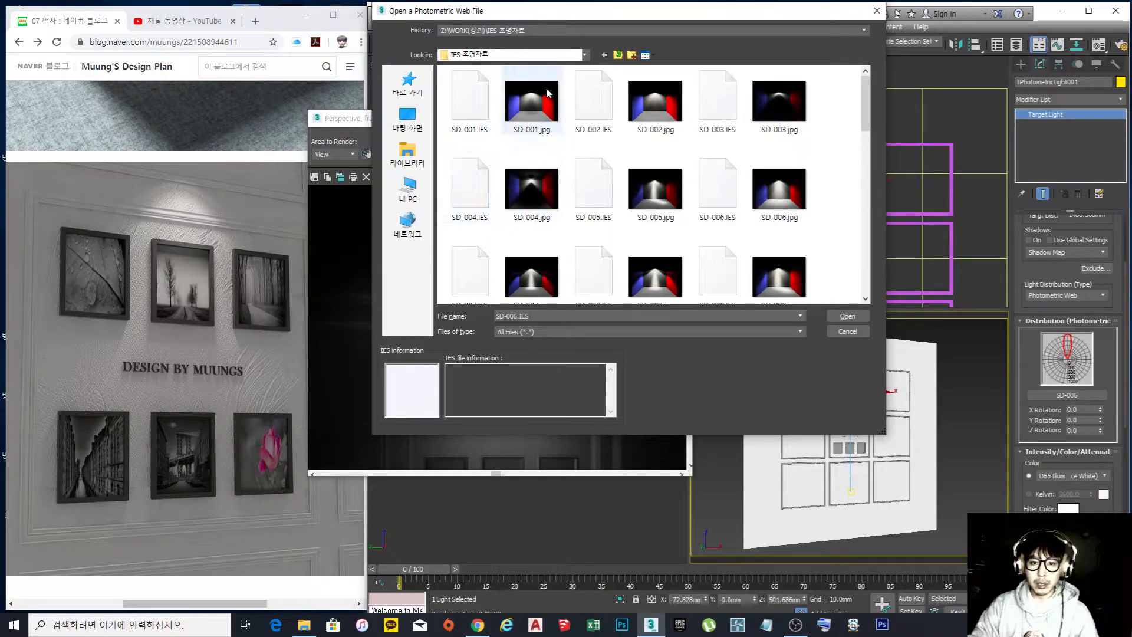
pyautogui.moveTo(864, 101); pyautogui.dragTo(869, 274)
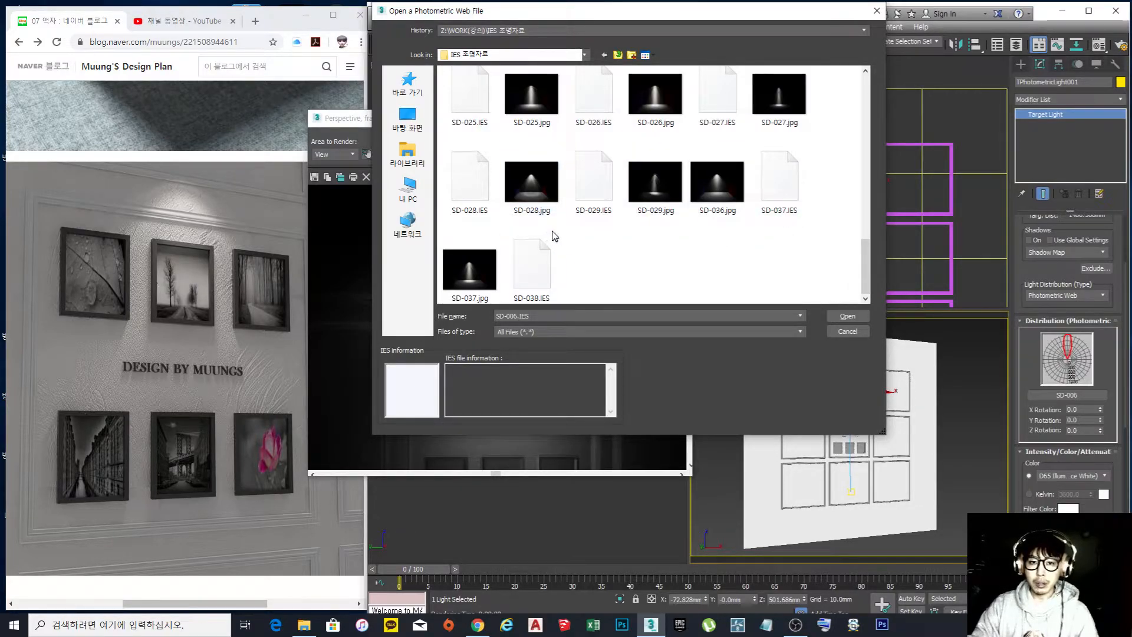
# - Compare the SD-028 and SD-023 distribution profiles and load SD-028.IES as the light's photometric file
pyautogui.click(481, 190)
pyautogui.scroll(2, 616, 211)
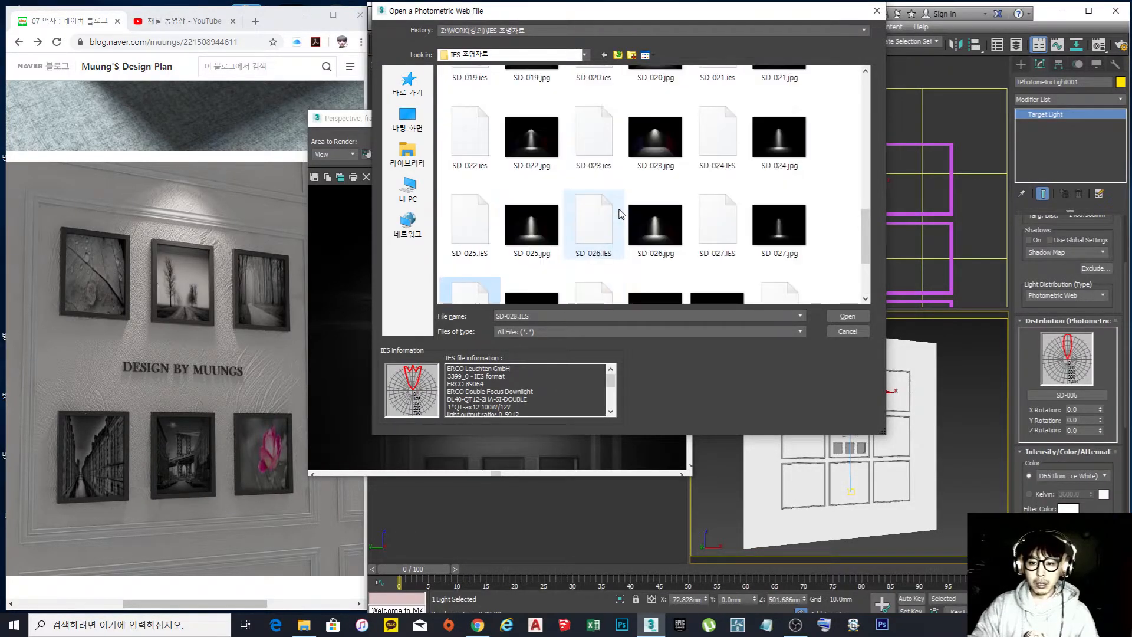
pyautogui.scroll(-1, 619, 214)
pyautogui.scroll(1, 619, 214)
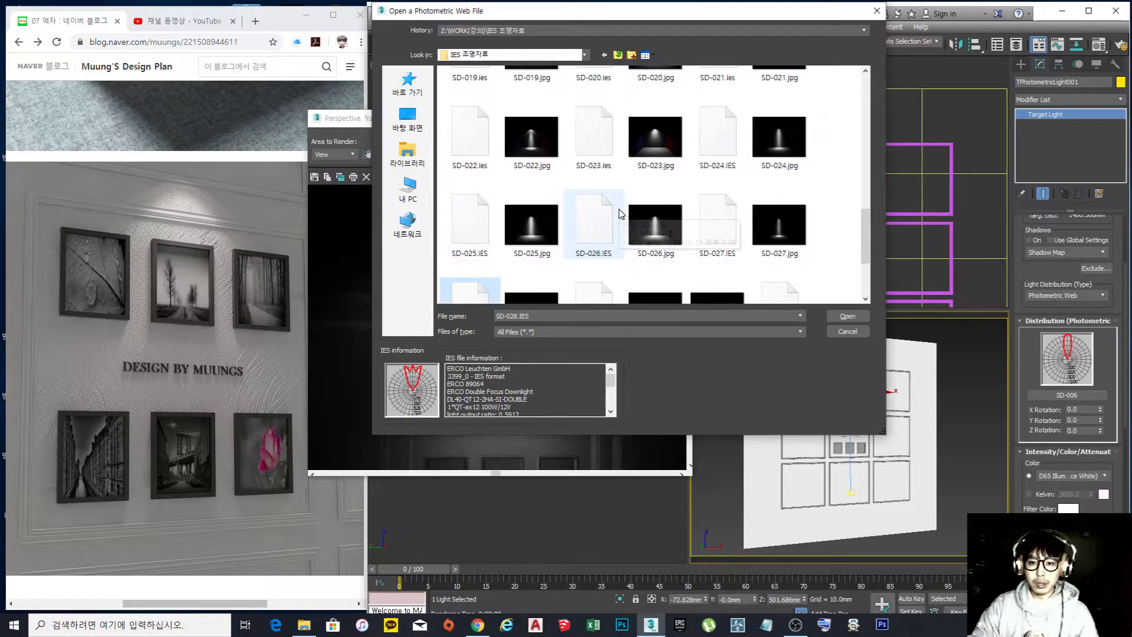
pyautogui.click(605, 168)
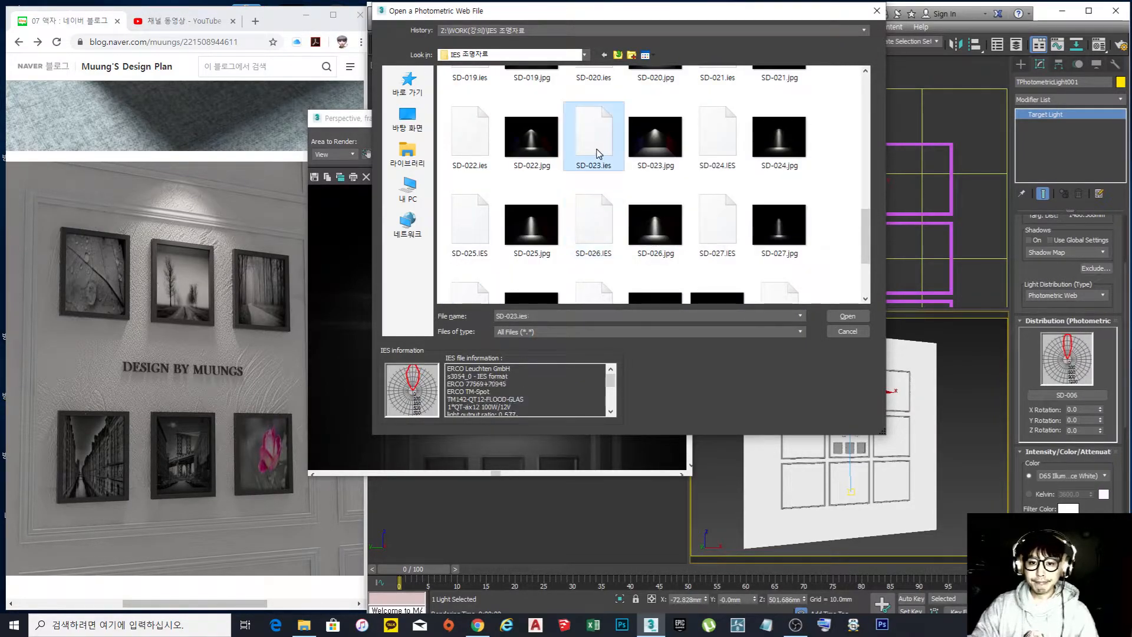
pyautogui.scroll(-2, 598, 170)
pyautogui.click(469, 187)
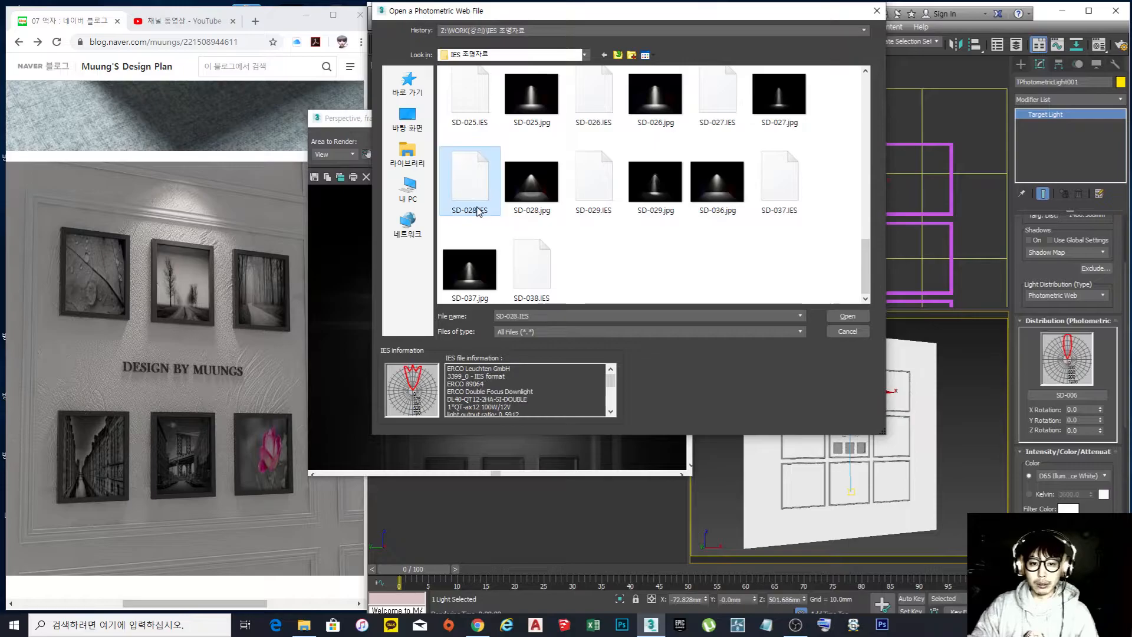
pyautogui.doubleClick(470, 189)
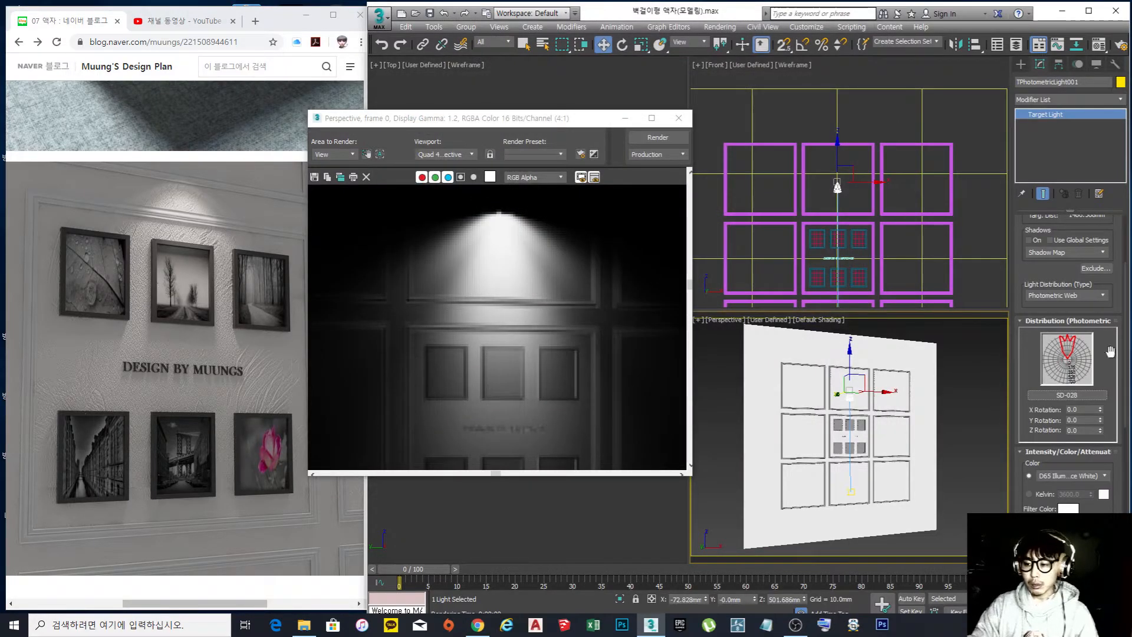
# - Render the perspective view, examine the light pattern on the wall at a smaller magnification, and close the render
pyautogui.click(657, 137)
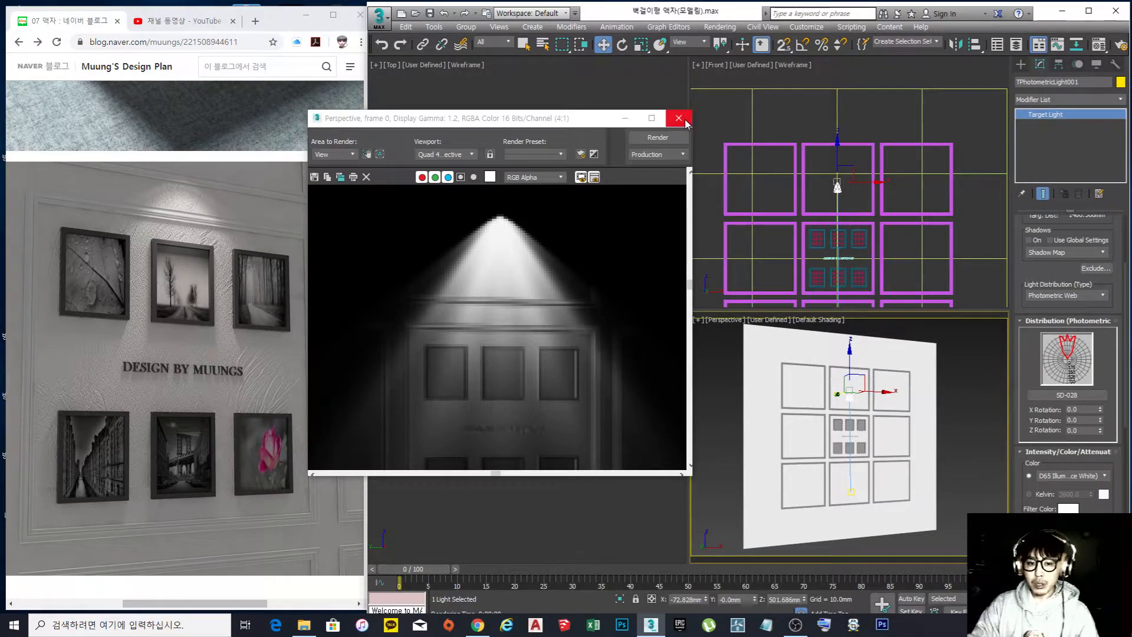
pyautogui.scroll(-2, 519, 310)
pyautogui.scroll(1, 515, 318)
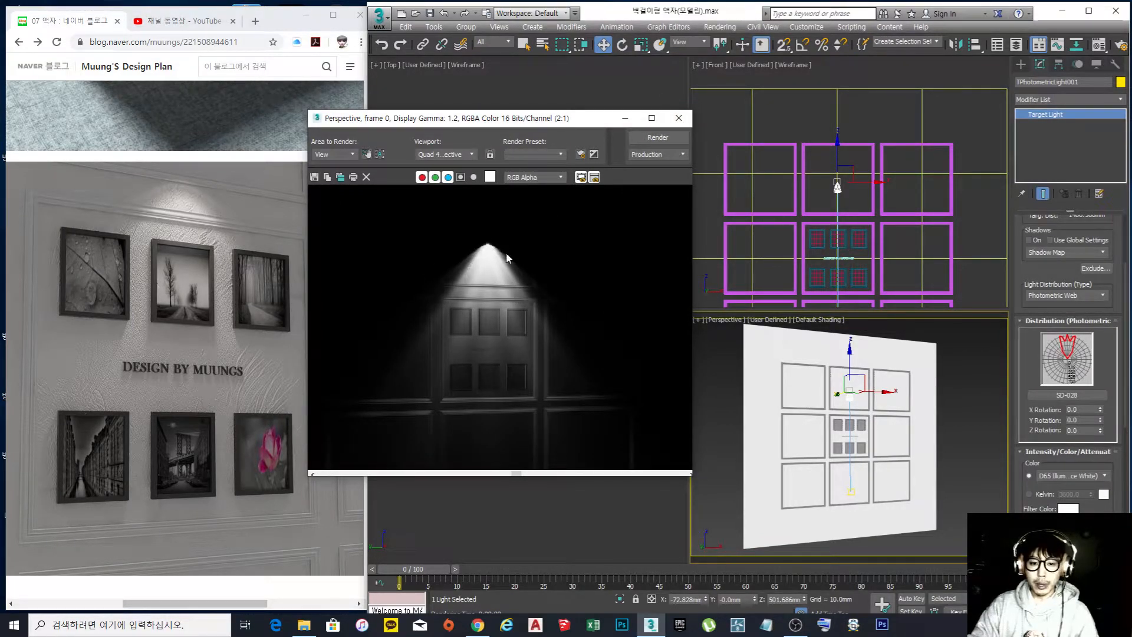
pyautogui.click(679, 118)
# - Move the light and its target about 109 mm away from the wall in the top view and check a perspective render
pyautogui.moveTo(543, 206); pyautogui.dragTo(547, 207, button='middle')
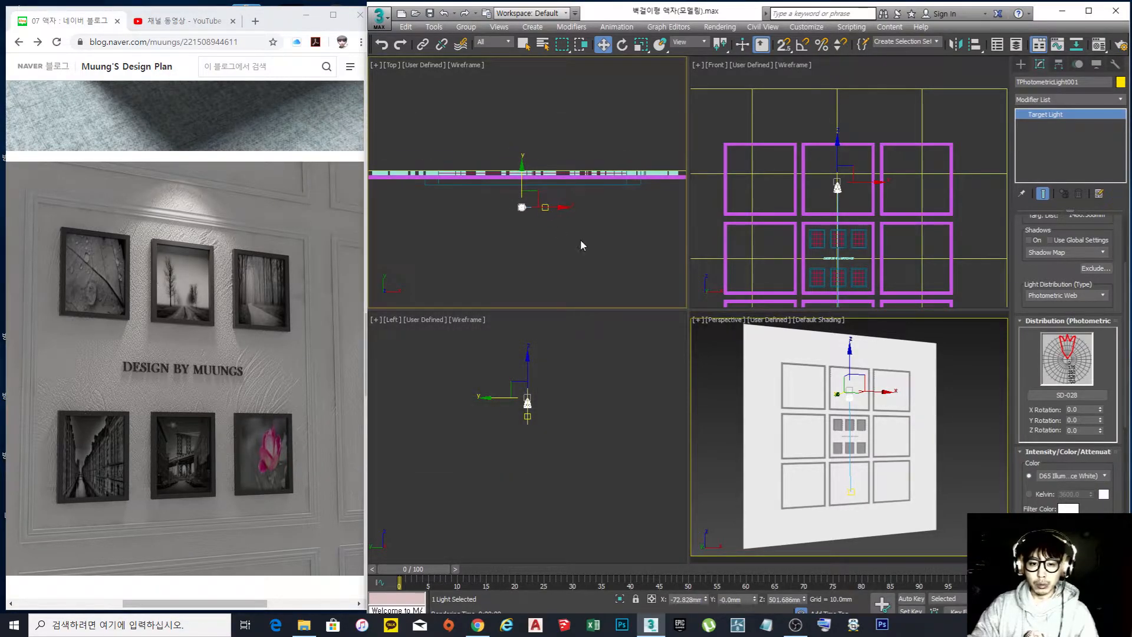
pyautogui.moveTo(511, 209); pyautogui.dragTo(522, 232)
pyautogui.scroll(-5, 550, 211)
pyautogui.scroll(-3, 550, 183)
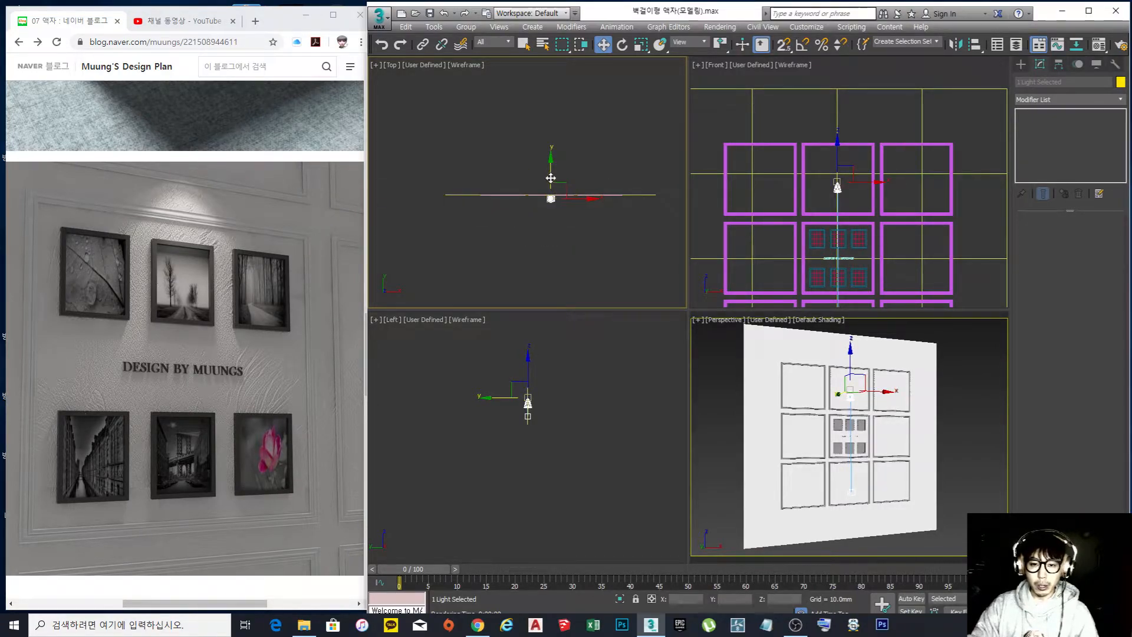
pyautogui.moveTo(550, 181); pyautogui.dragTo(550, 185)
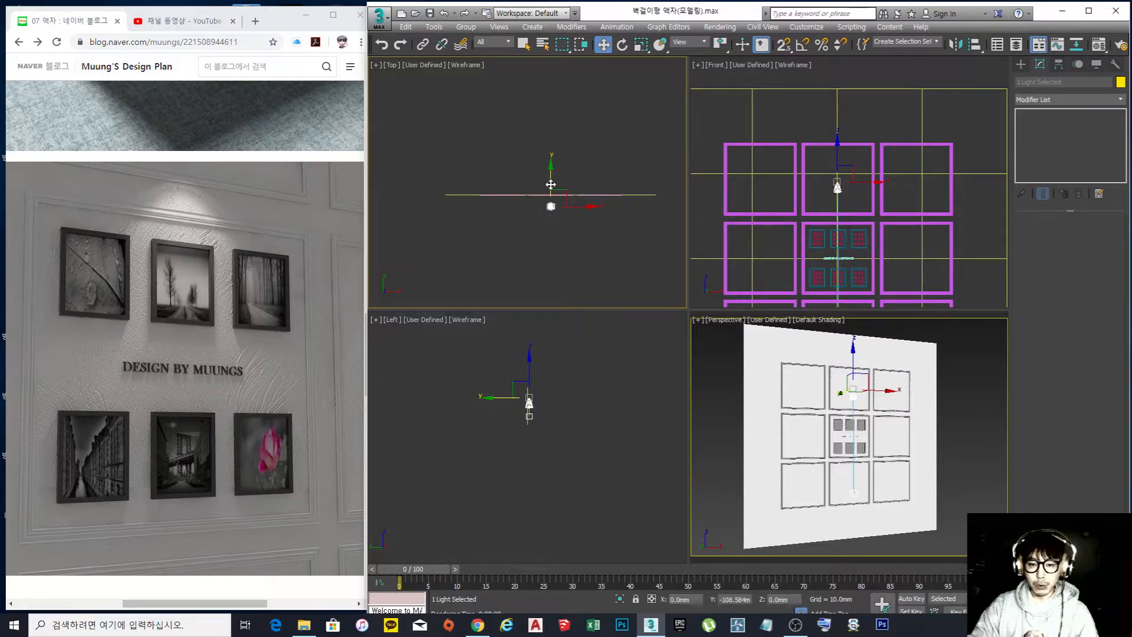
pyautogui.rightClick(783, 451)
pyautogui.hotkey('shift', 'q')
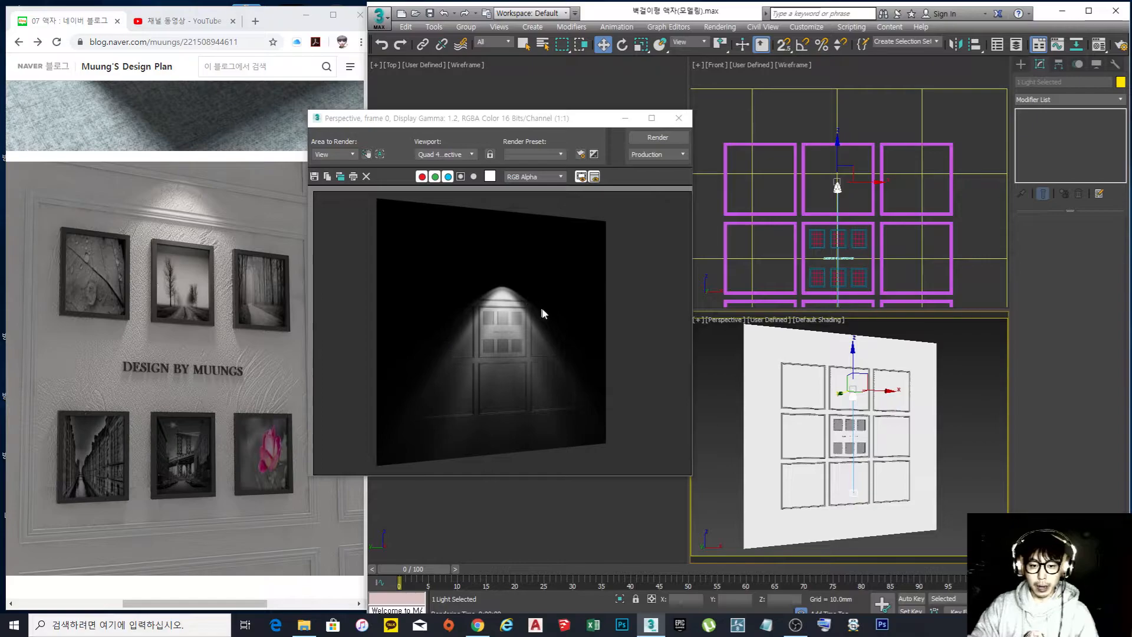
pyautogui.click(679, 118)
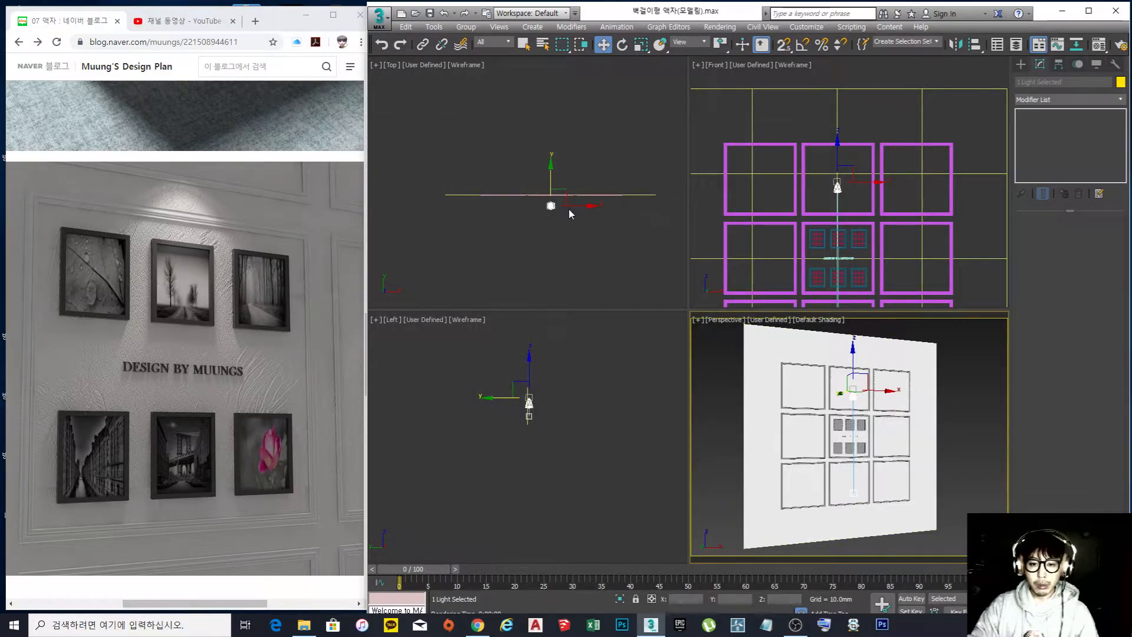
# - Move the light and its target far in front of the wall and check the effect in a perspective render
pyautogui.click(548, 175)
pyautogui.moveTo(549, 174); pyautogui.dragTo(550, 272)
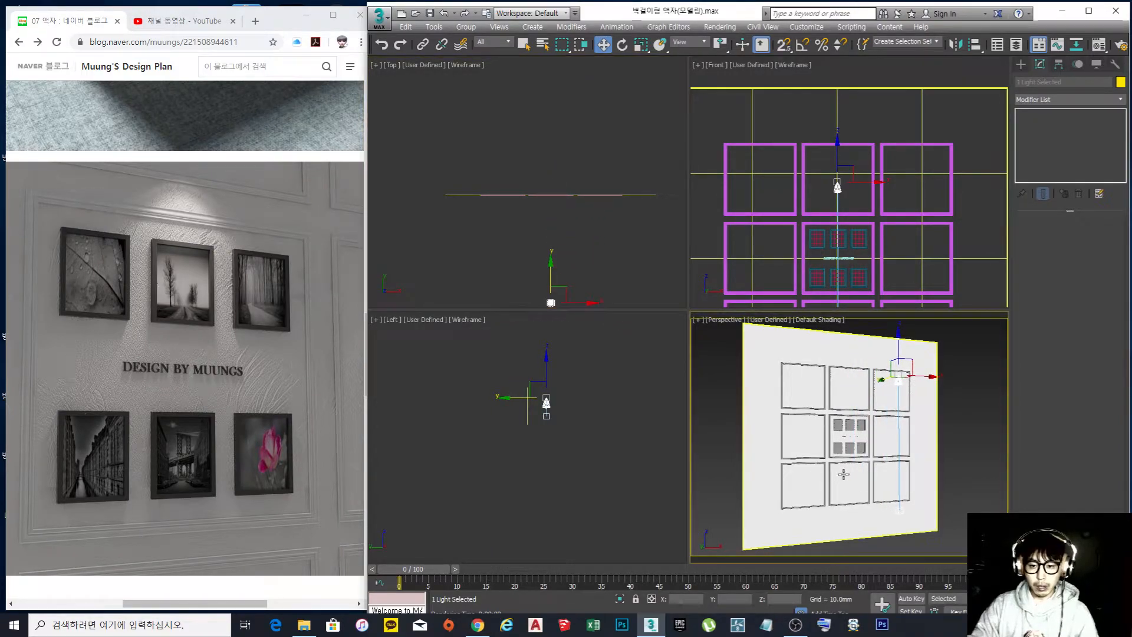
pyautogui.hotkey('shift', 'q')
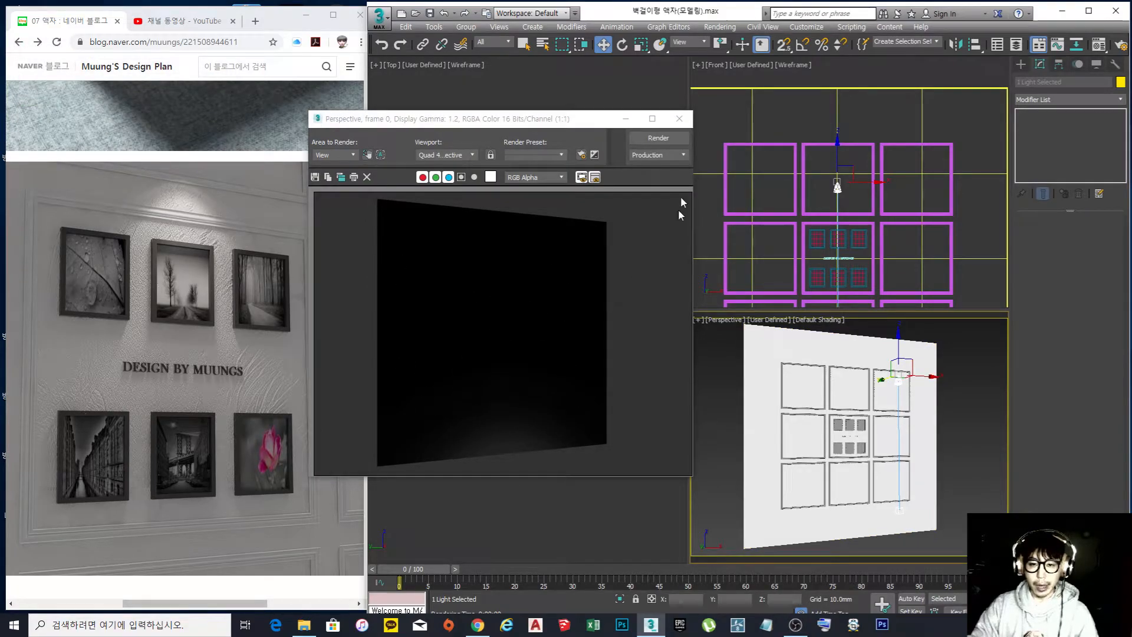
pyautogui.click(680, 119)
# - Bring the light and its target about 1274 mm back toward the wall, check a perspective render, and nudge them slightly closer
pyautogui.click(550, 278)
pyautogui.moveTo(549, 277); pyautogui.dragTo(556, 188)
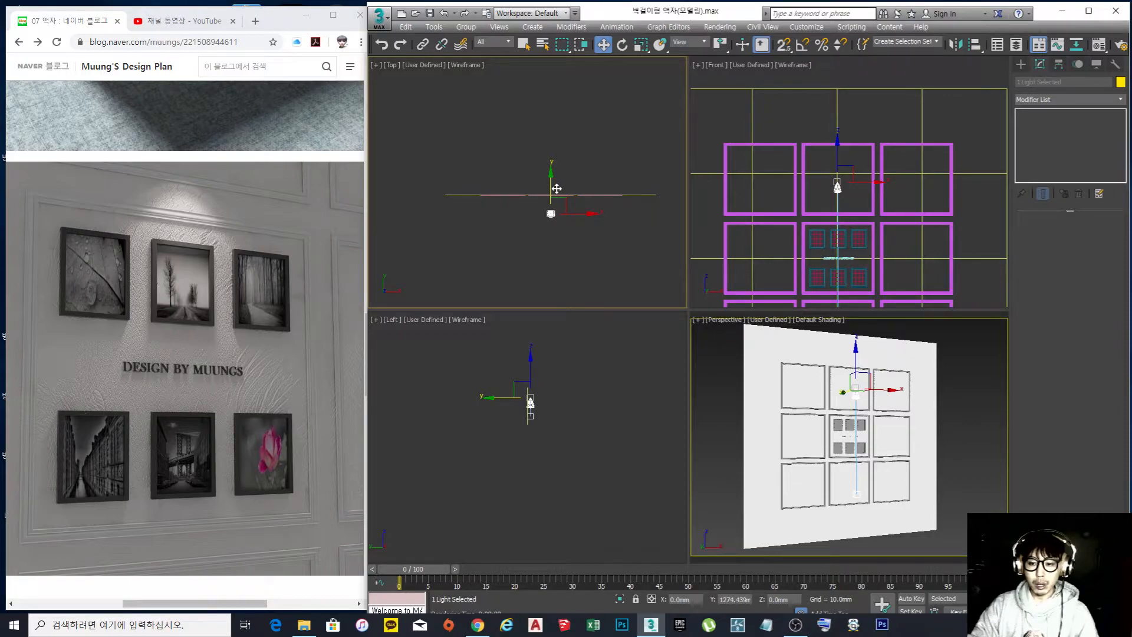
pyautogui.rightClick(748, 409)
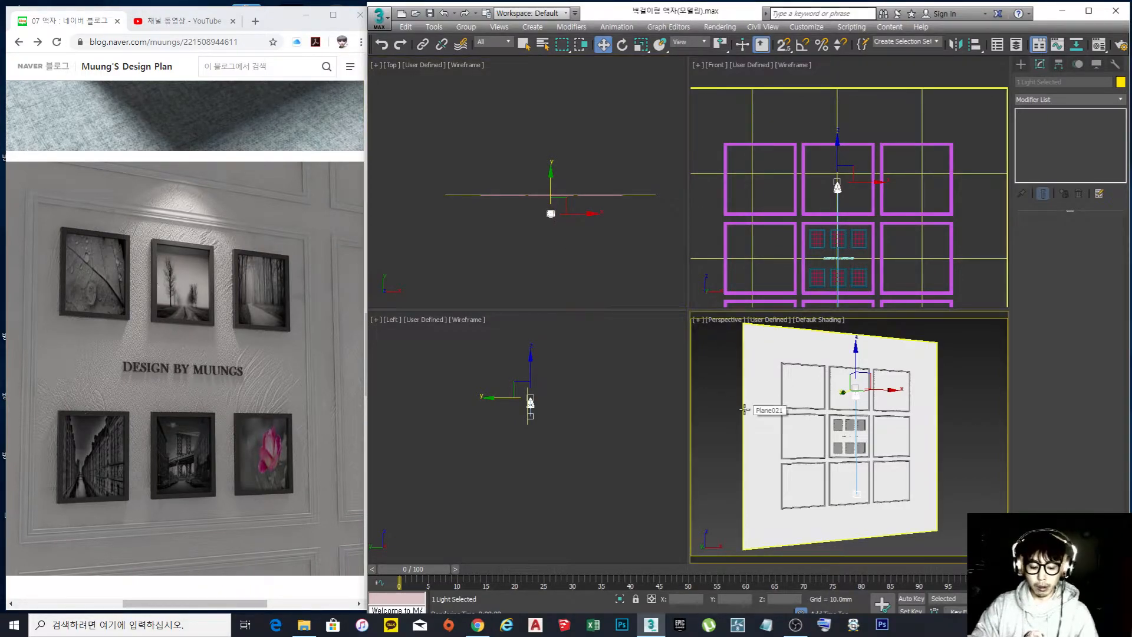
pyautogui.hotkey('shift', 'q')
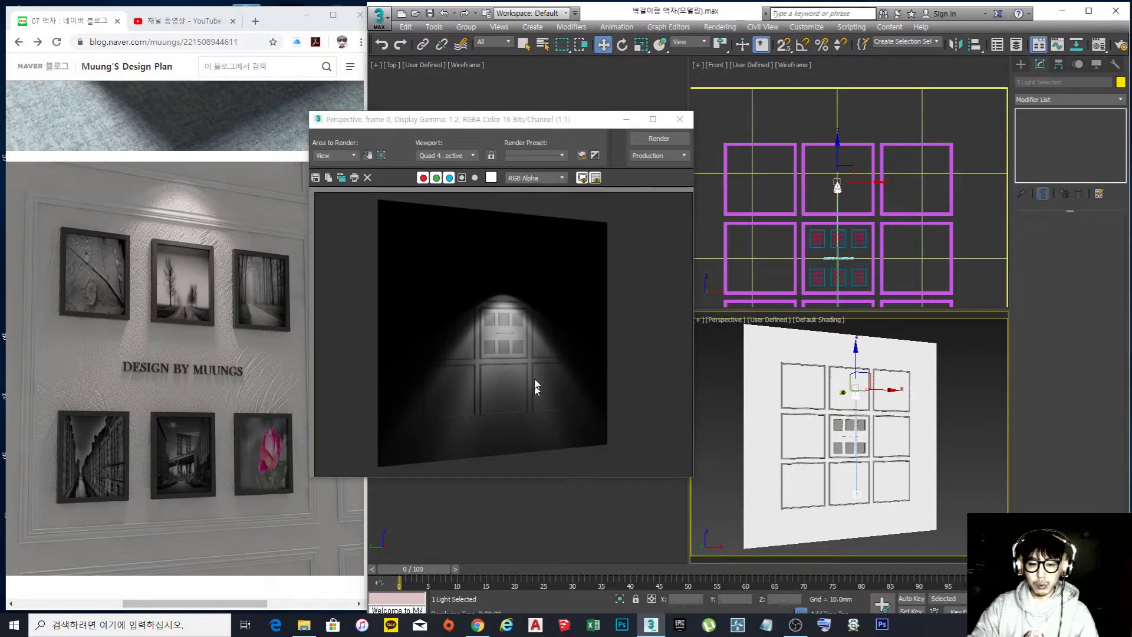
pyautogui.click(680, 120)
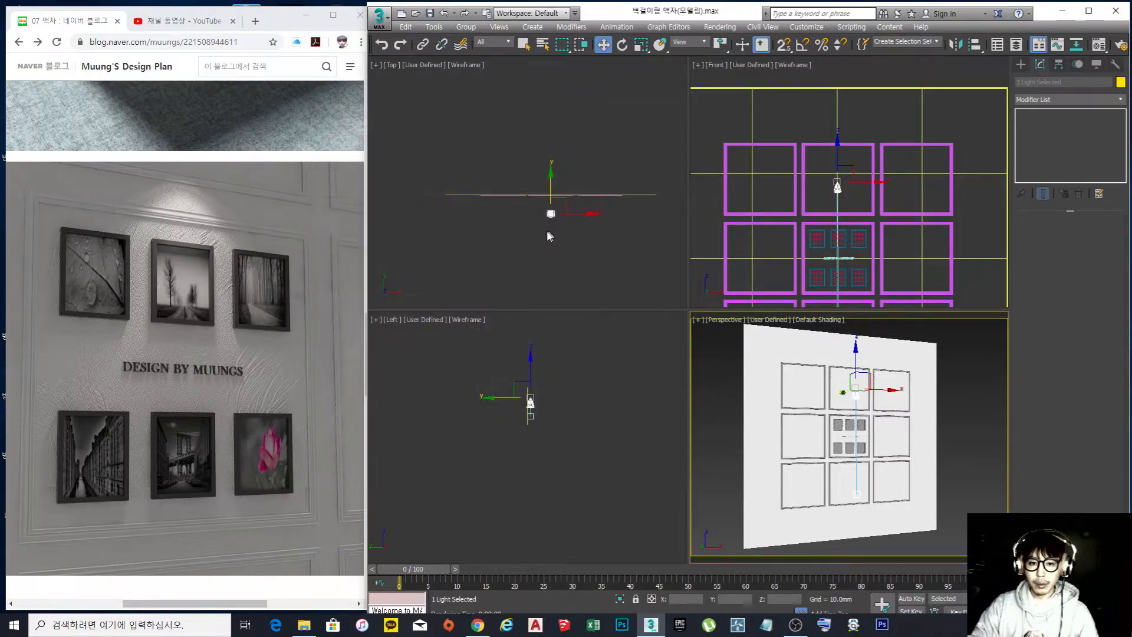
pyautogui.moveTo(520, 188); pyautogui.dragTo(523, 171)
# - Raise only the light's target to just beneath the light in the front view and render that view
pyautogui.moveTo(923, 230); pyautogui.dragTo(908, 111, button='middle')
pyautogui.click(825, 231)
pyautogui.moveTo(825, 231); pyautogui.dragTo(818, 261, button='middle')
pyautogui.moveTo(817, 259); pyautogui.dragTo(814, 112)
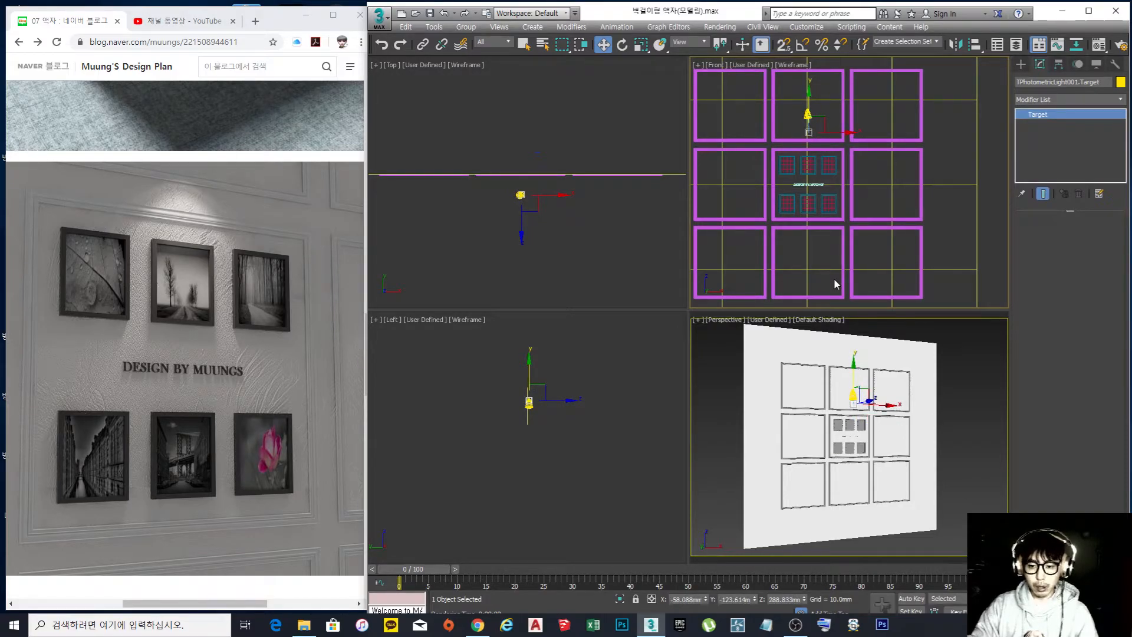
pyautogui.hotkey('shift', 'q')
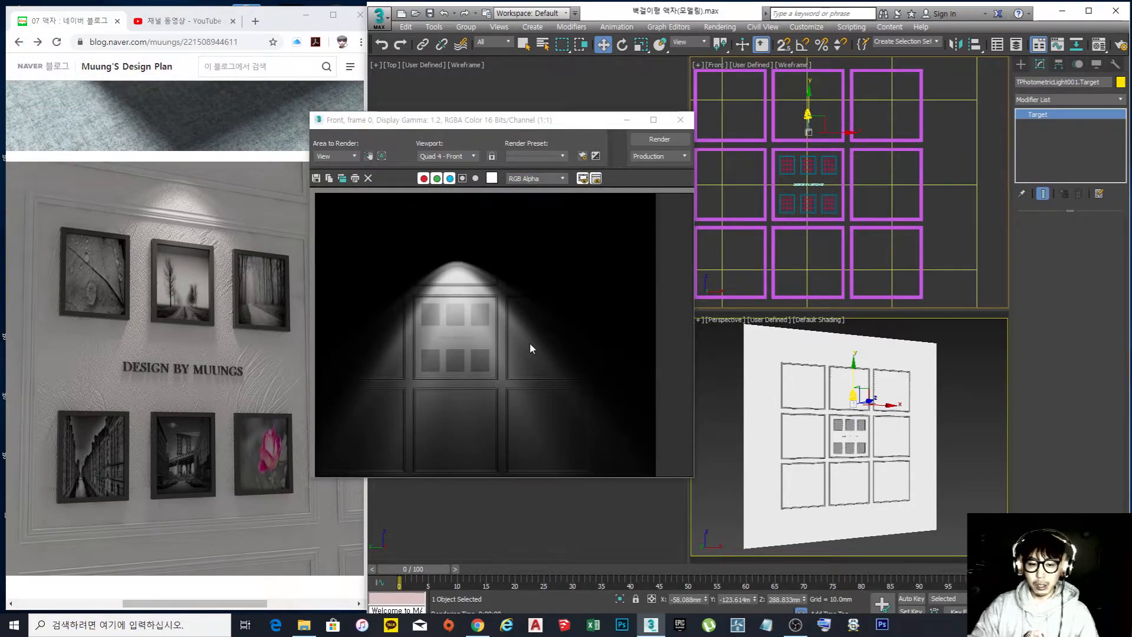
# - Move the target diagonally down beyond the right-hand frames to about X 1033, Z -308 mm, and check a perspective render
pyautogui.rightClick(823, 116)
pyautogui.click(810, 92)
pyautogui.scroll(3, 818, 106)
pyautogui.moveTo(820, 175); pyautogui.dragTo(992, 270)
pyautogui.scroll(-3, 938, 213)
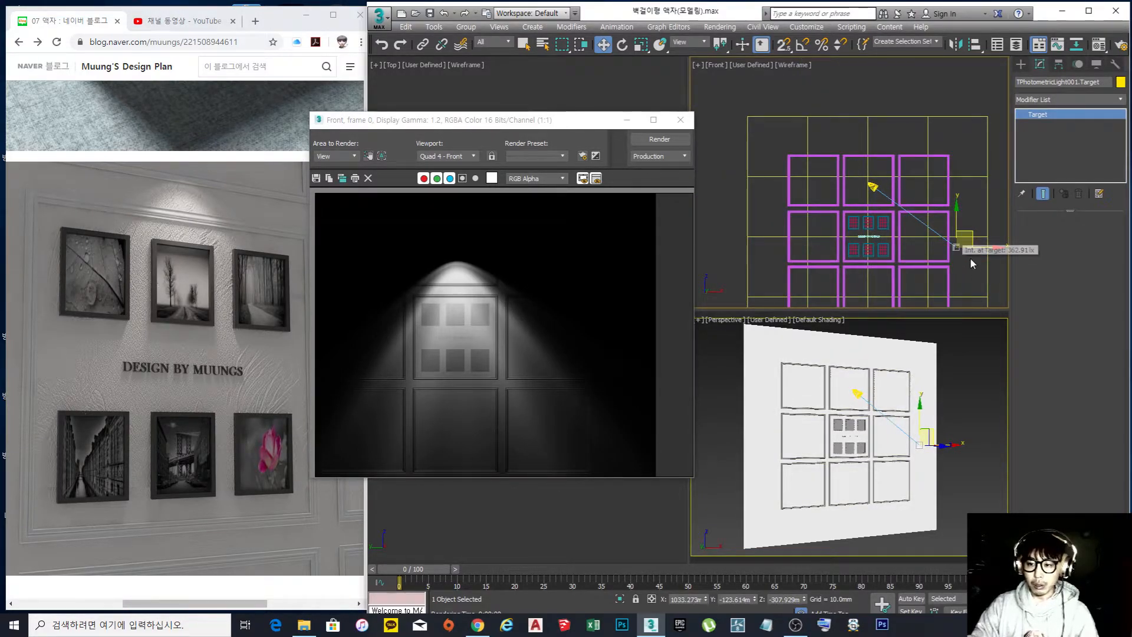
pyautogui.rightClick(722, 342)
pyautogui.click(660, 139)
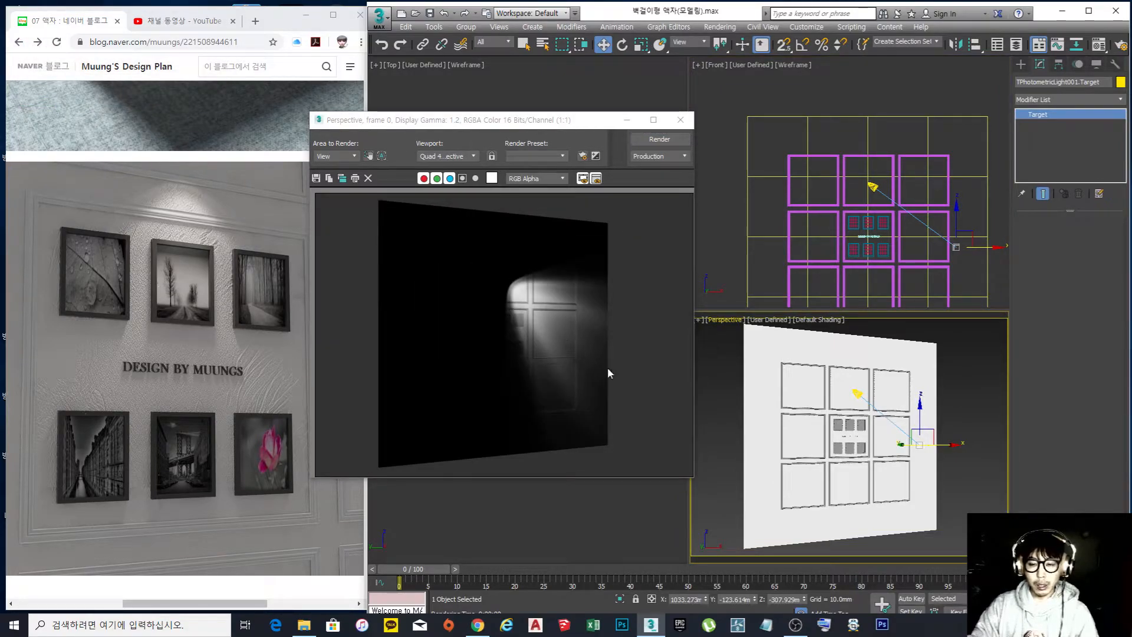
pyautogui.click(680, 120)
# - Move the target straight below the light at about X -74, Z -763 mm and check a perspective render
pyautogui.moveTo(967, 243); pyautogui.dragTo(956, 220, button='middle')
pyautogui.moveTo(953, 214); pyautogui.dragTo(874, 246)
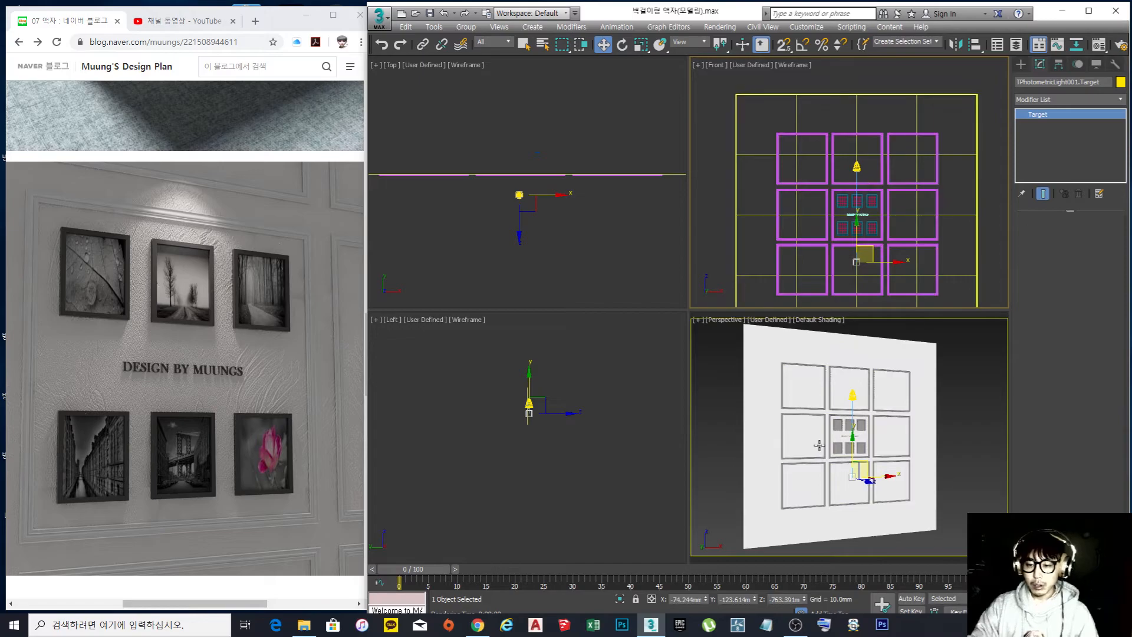
pyautogui.hotkey('shift', 'q')
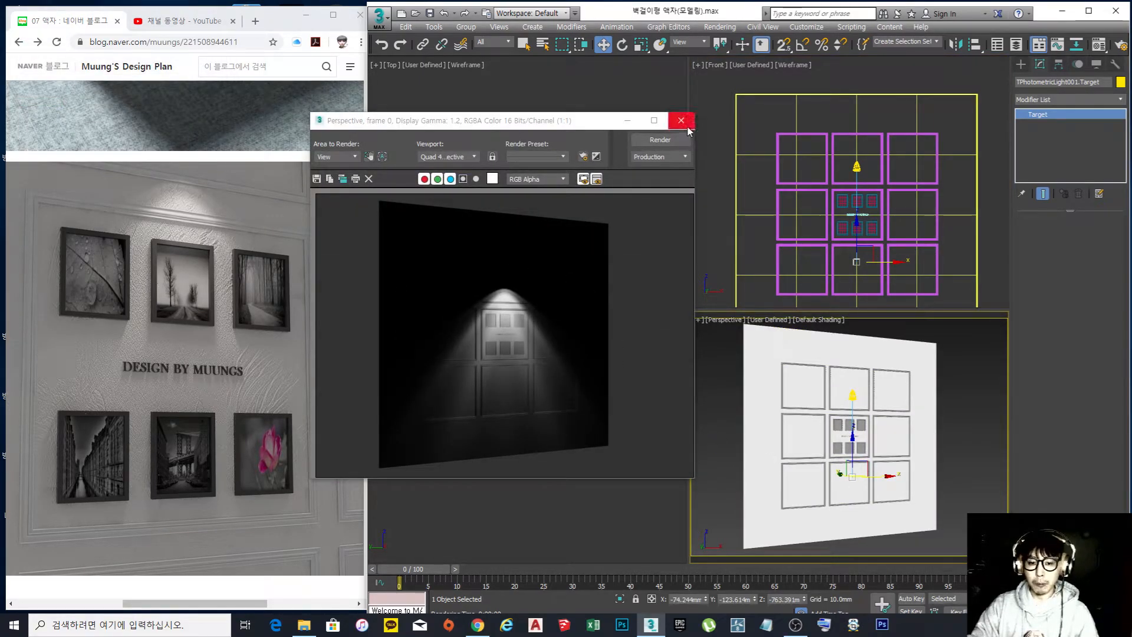
pyautogui.click(682, 121)
# - Select the photometric light above the frames and review its distribution, color and intensity parameters
pyautogui.scroll(5, 814, 155)
pyautogui.click(814, 154)
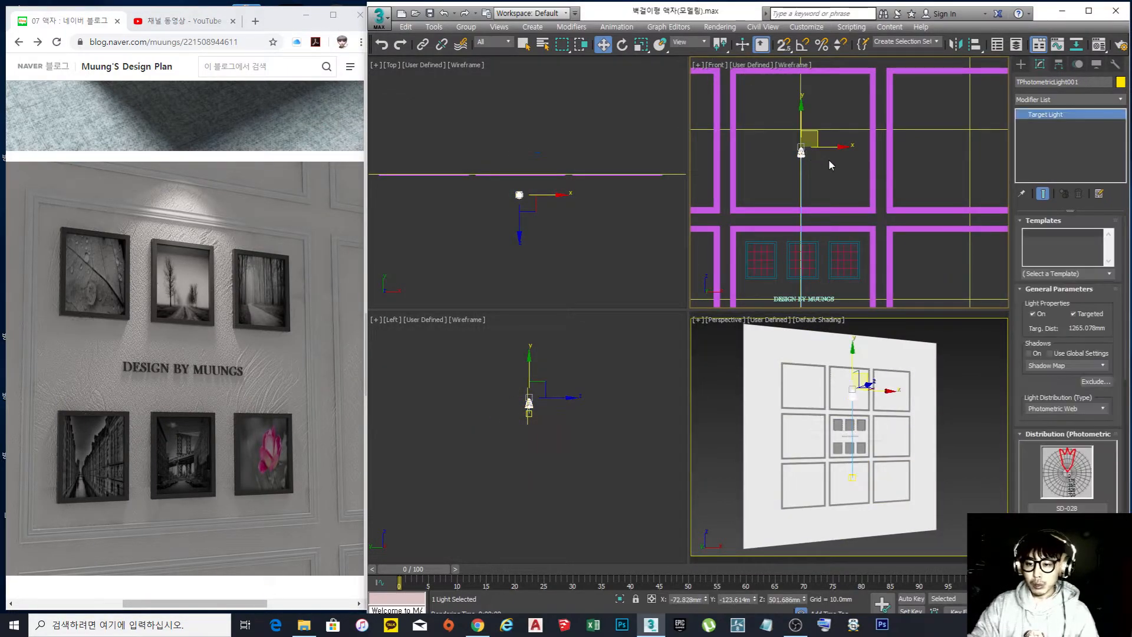
pyautogui.scroll(-4, 829, 158)
pyautogui.moveTo(830, 167); pyautogui.dragTo(830, 178, button='middle')
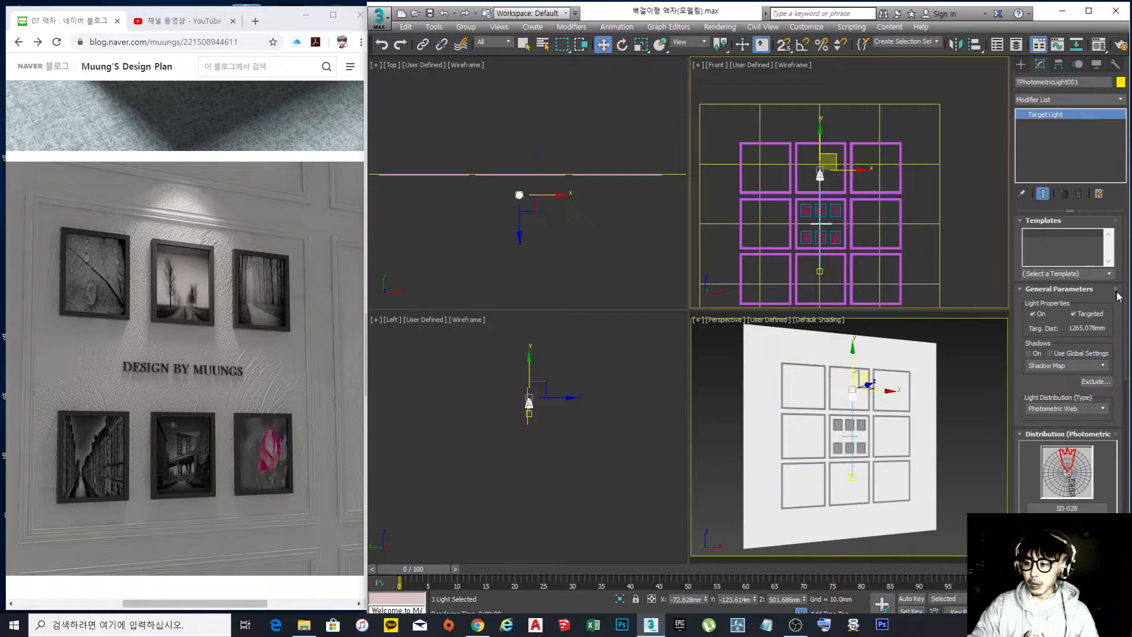
pyautogui.moveTo(1119, 319); pyautogui.dragTo(1122, 264)
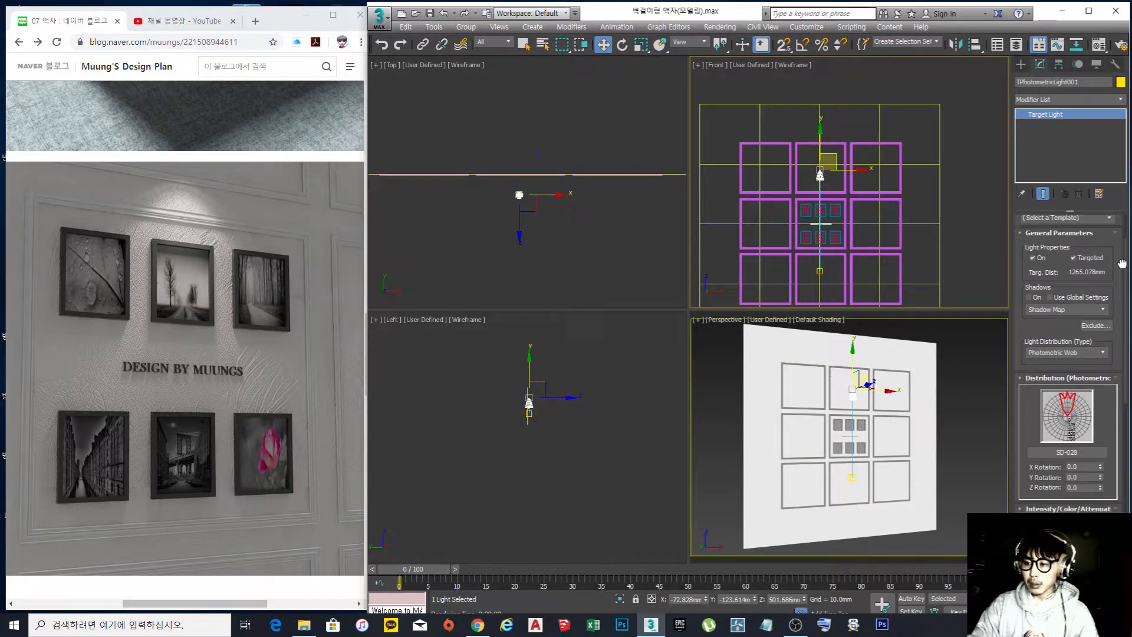
pyautogui.scroll(-2, 1122, 263)
pyautogui.scroll(-3, 1096, 299)
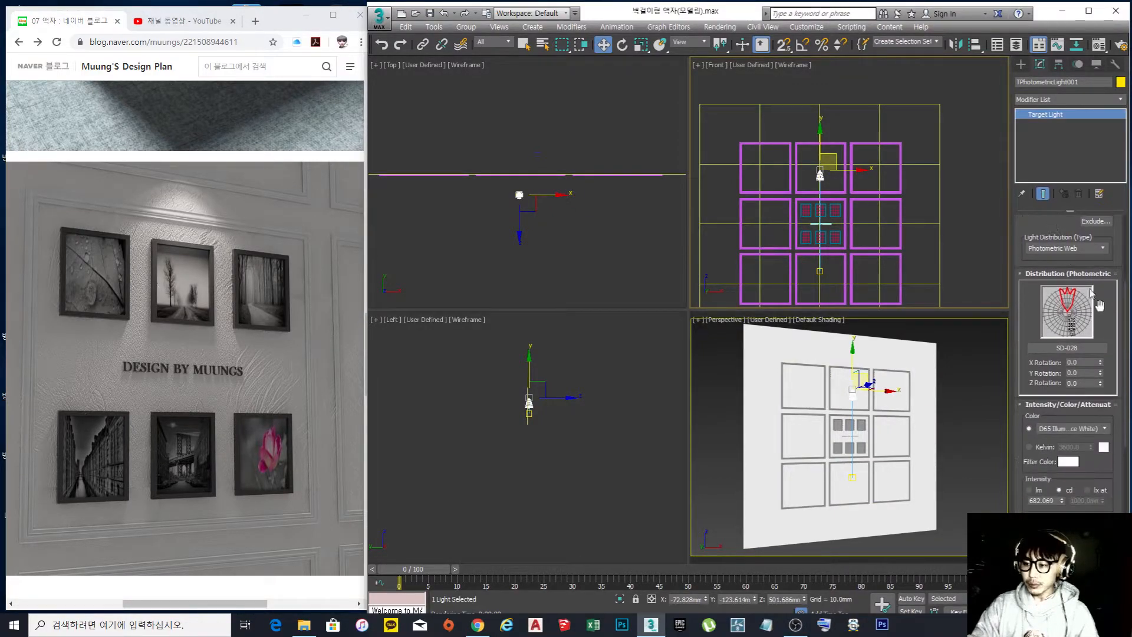
pyautogui.moveTo(1114, 324); pyautogui.dragTo(1114, 347)
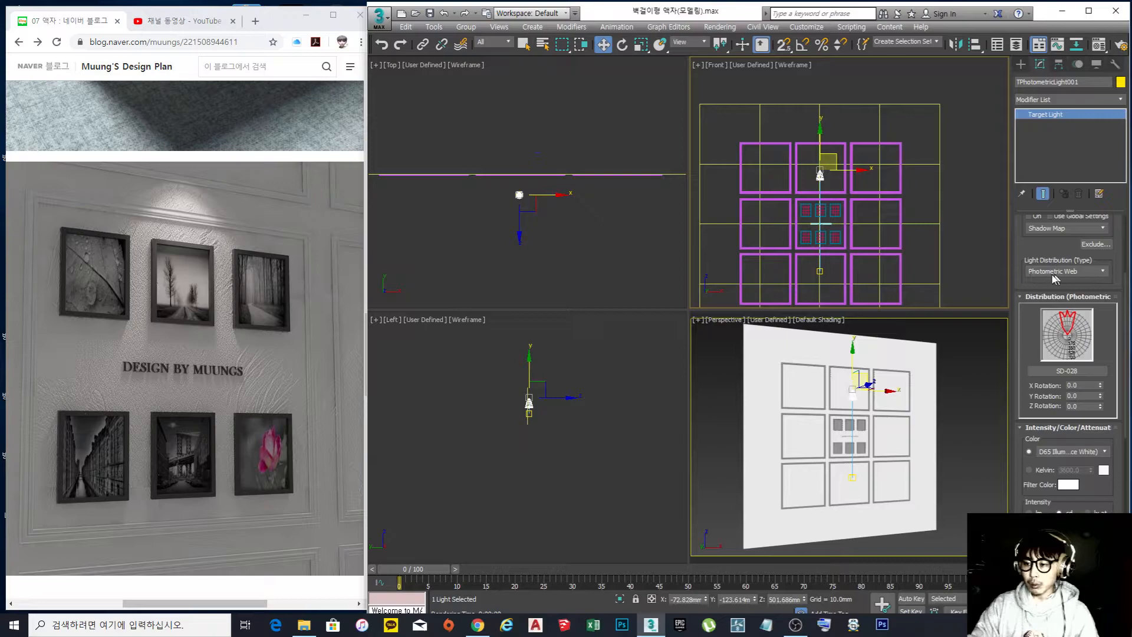
pyautogui.moveTo(1109, 360); pyautogui.dragTo(1111, 259)
pyautogui.moveTo(1117, 350); pyautogui.dragTo(1116, 313)
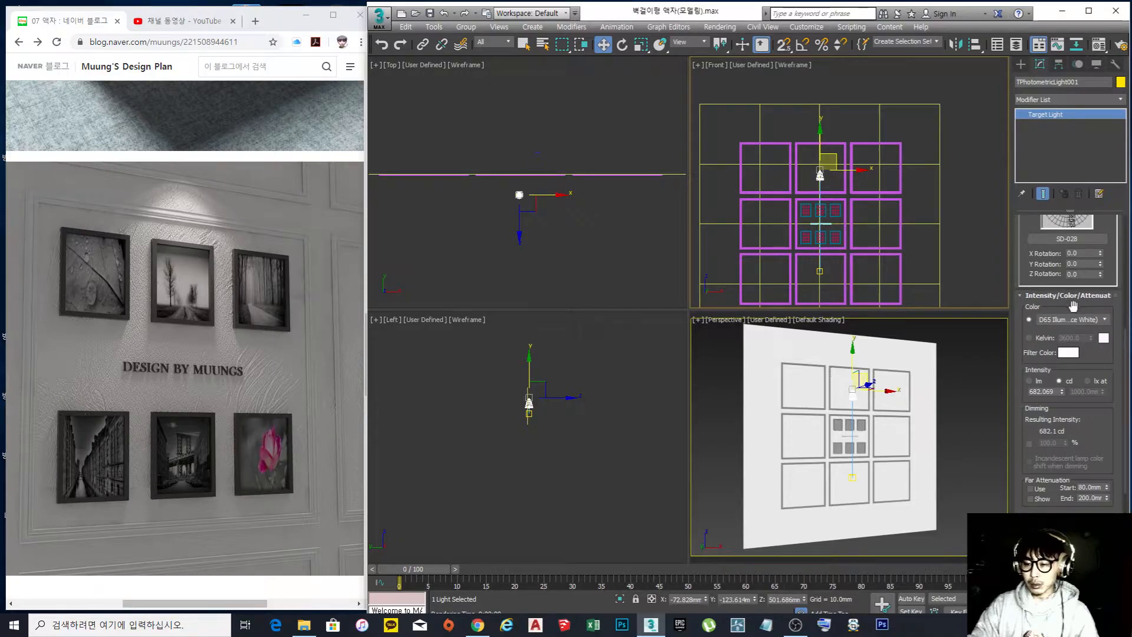
# - Set the light's color preset to Halogen (Warm) and render a closer perspective view of the frames
pyautogui.scroll(5, 845, 399)
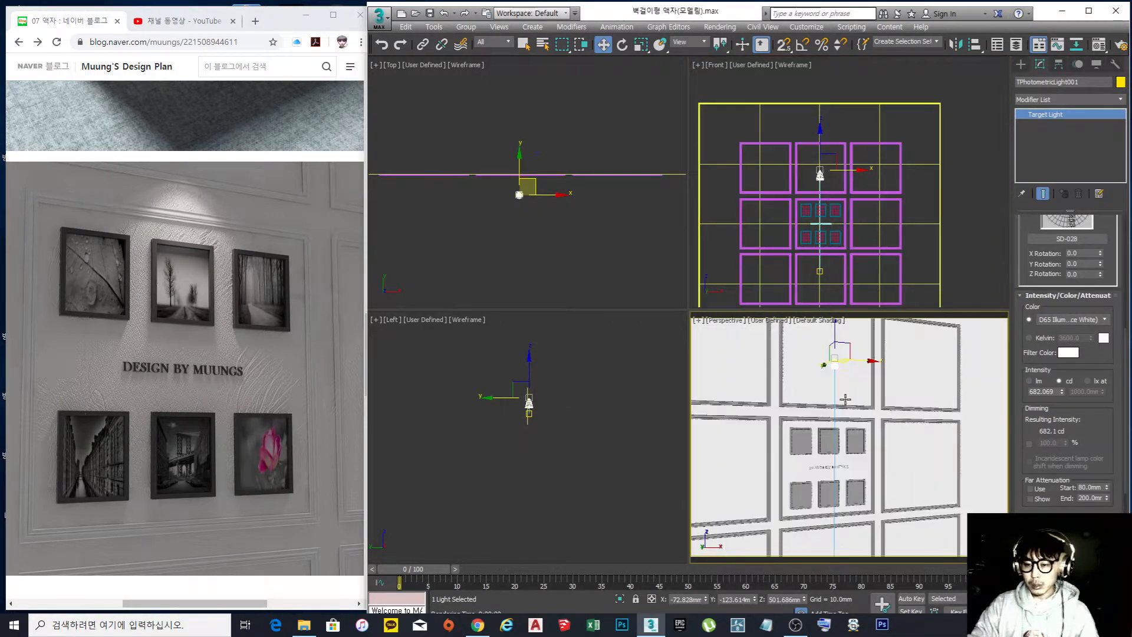
pyautogui.moveTo(866, 384); pyautogui.dragTo(883, 375, button='middle')
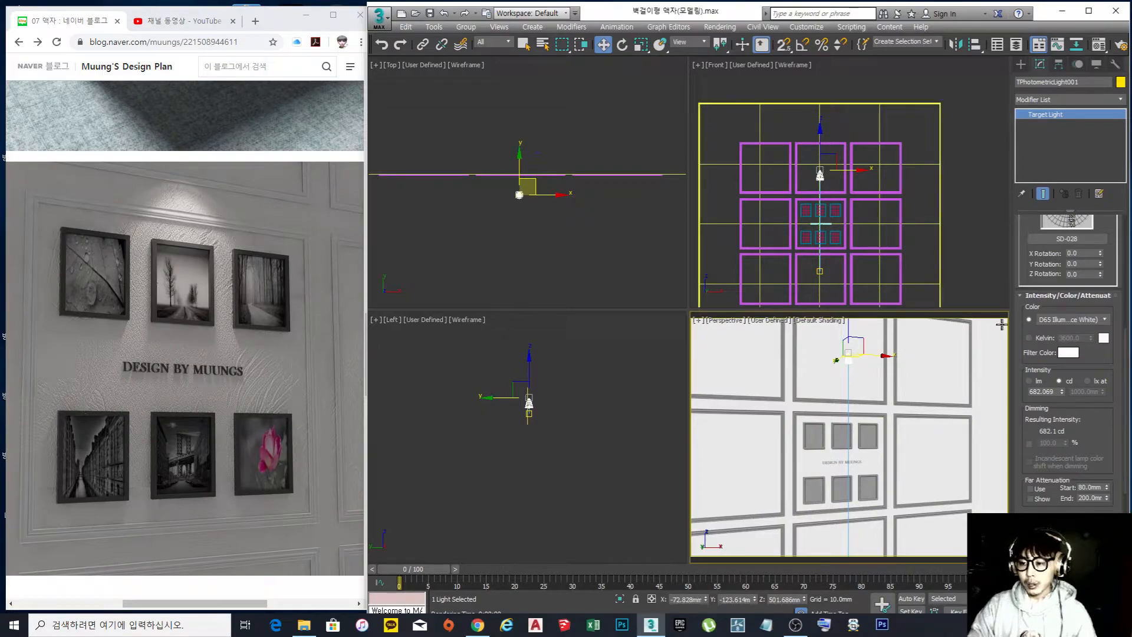
pyautogui.click(1071, 320)
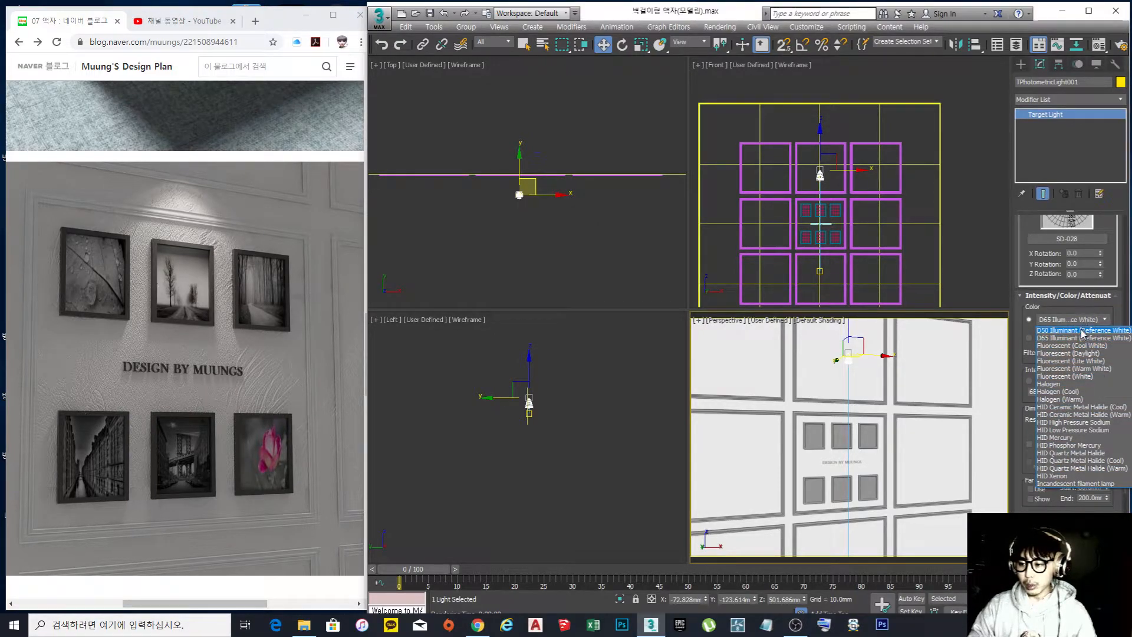
pyautogui.click(1073, 401)
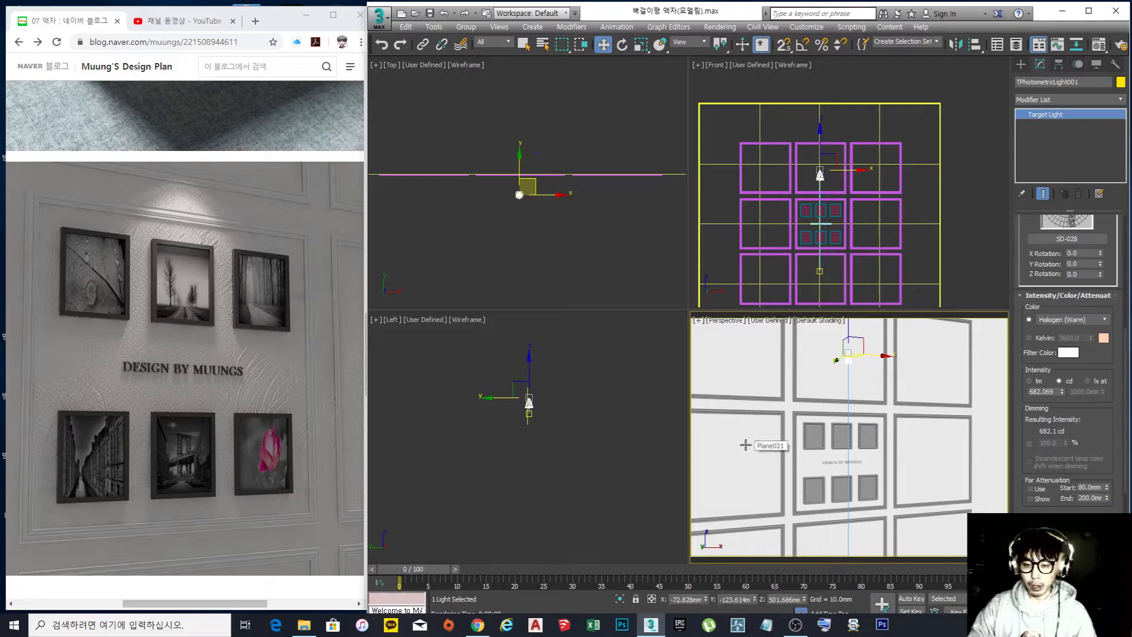
pyautogui.hotkey('shift', 'q')
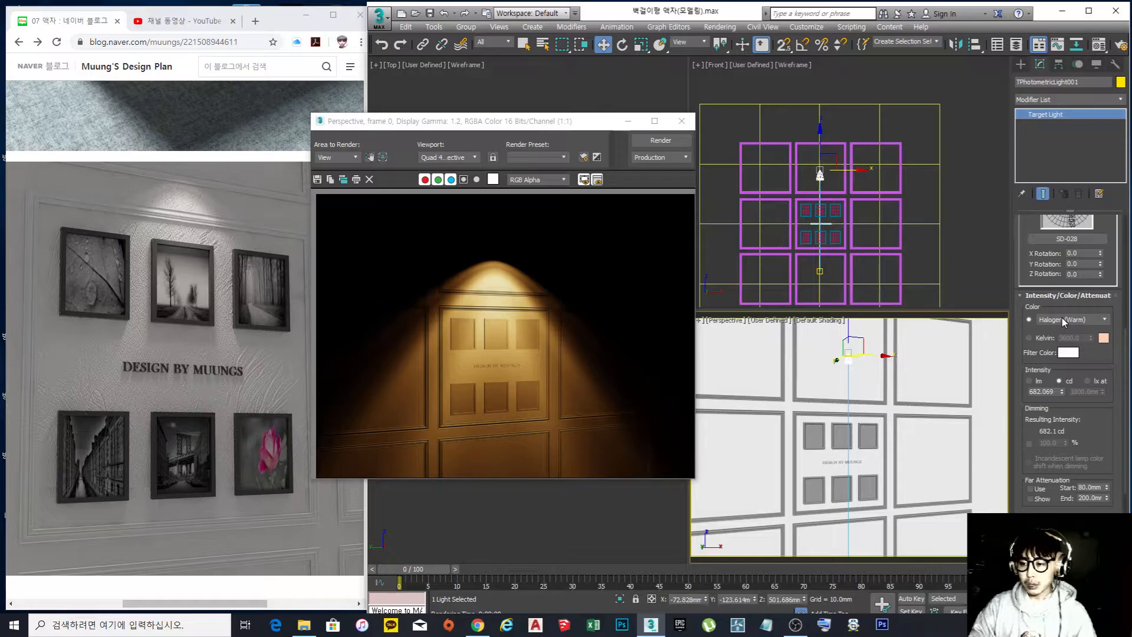
# - Switch the light color to Kelvin, set it to 10000, and render the perspective view
pyautogui.click(1040, 340)
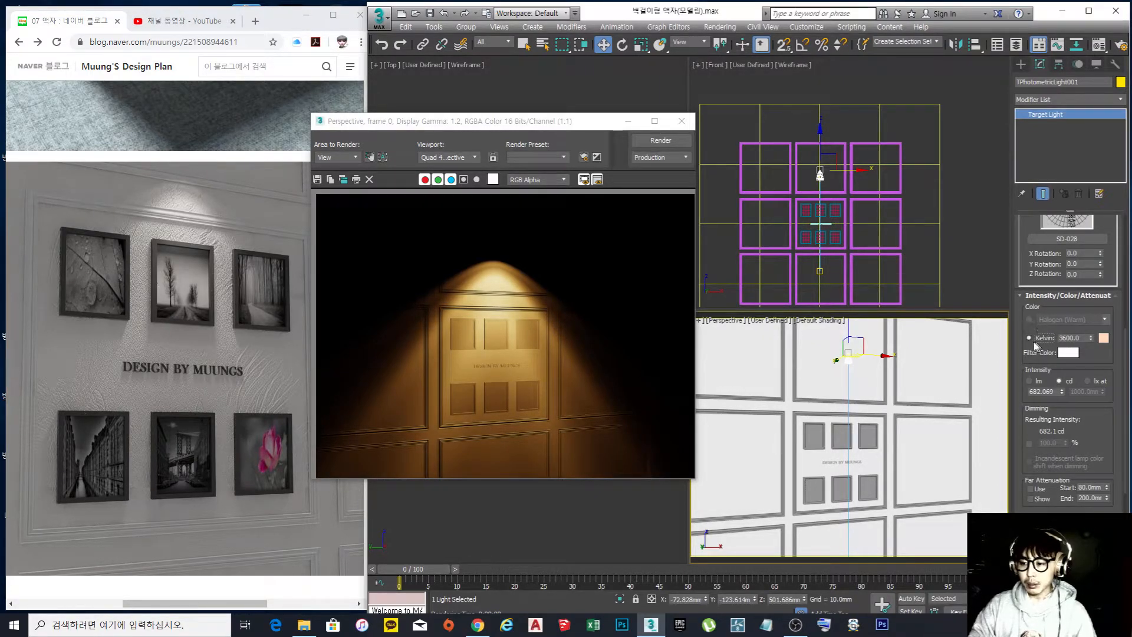
pyautogui.doubleClick(1081, 337)
pyautogui.write('100')
pyautogui.press('Return')
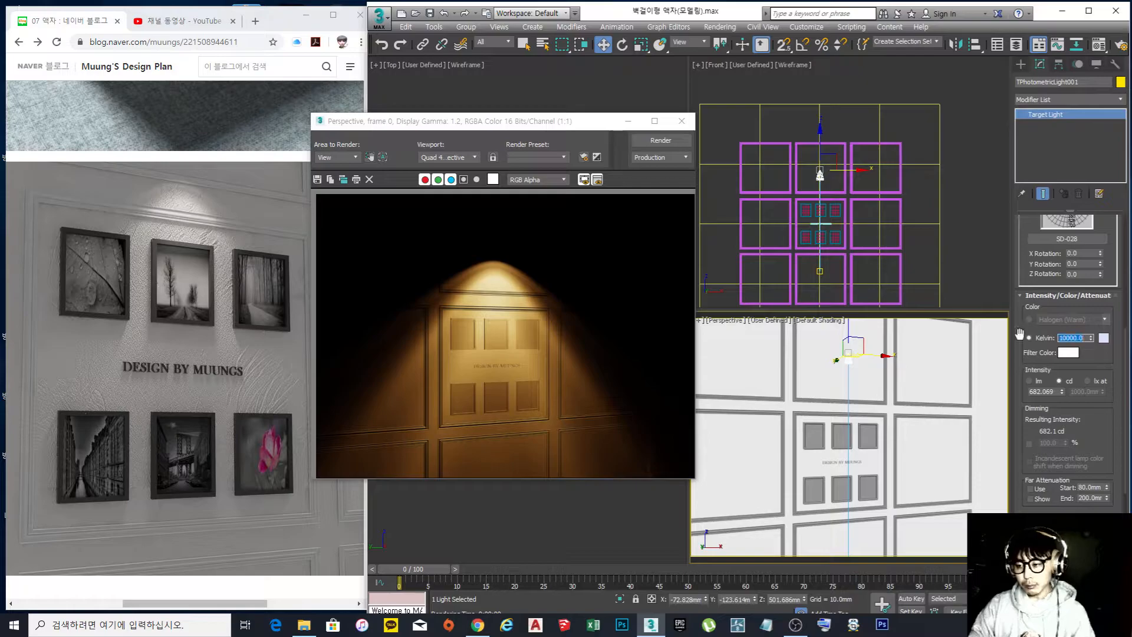
pyautogui.click(665, 141)
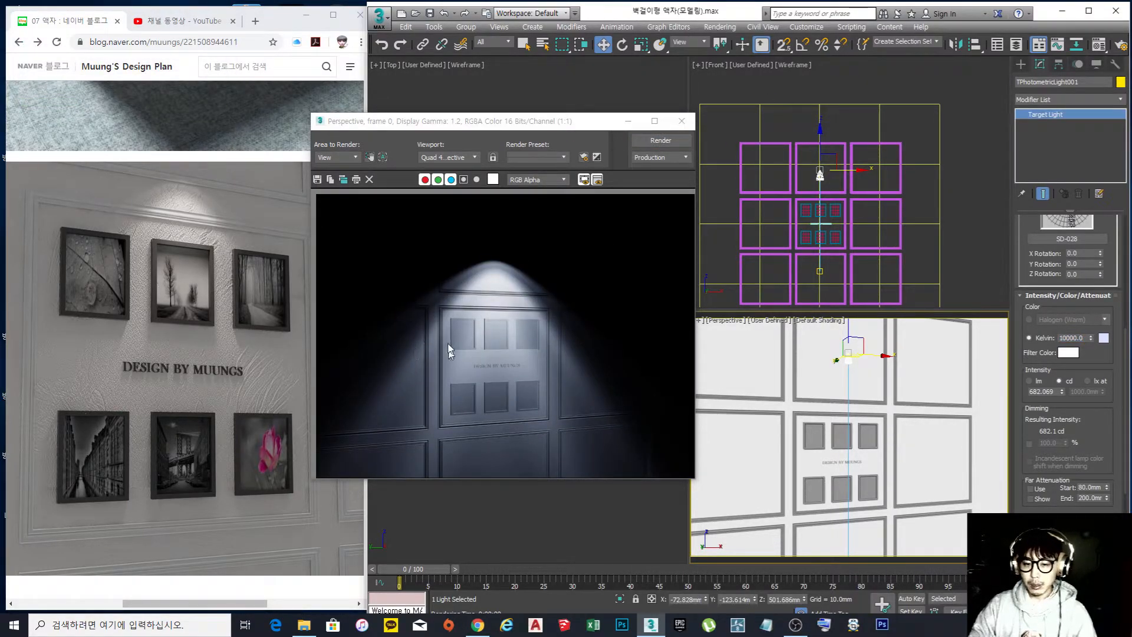
# - Set the light's color temperature to 3000 Kelvin and render the perspective view again
pyautogui.doubleClick(1070, 338)
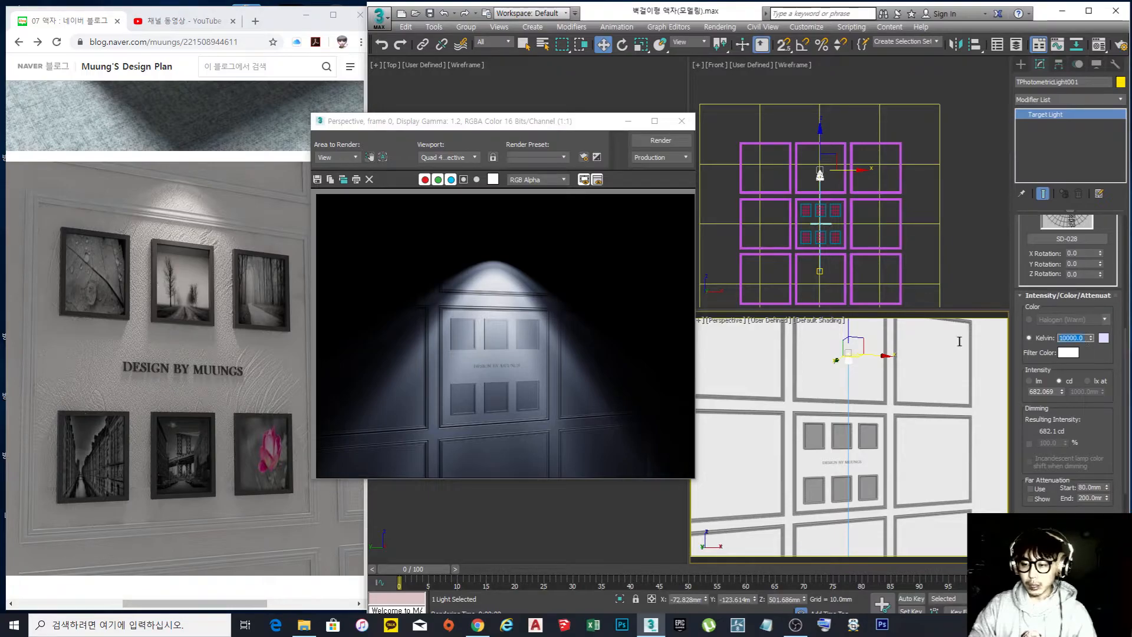
pyautogui.write('3')
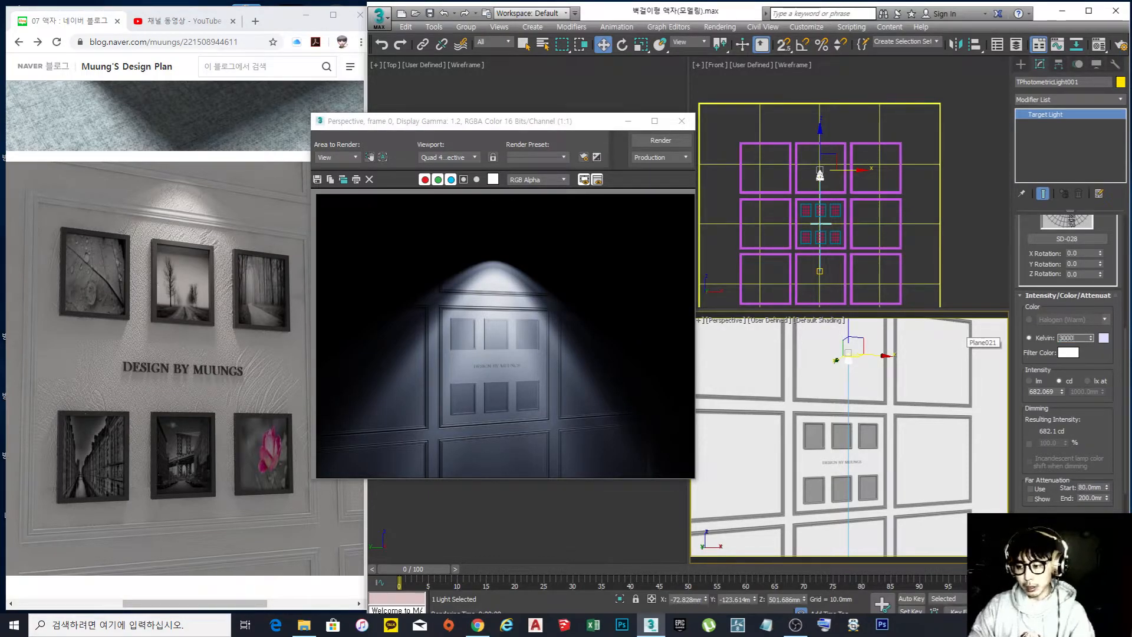
pyautogui.write('000')
pyautogui.click(660, 141)
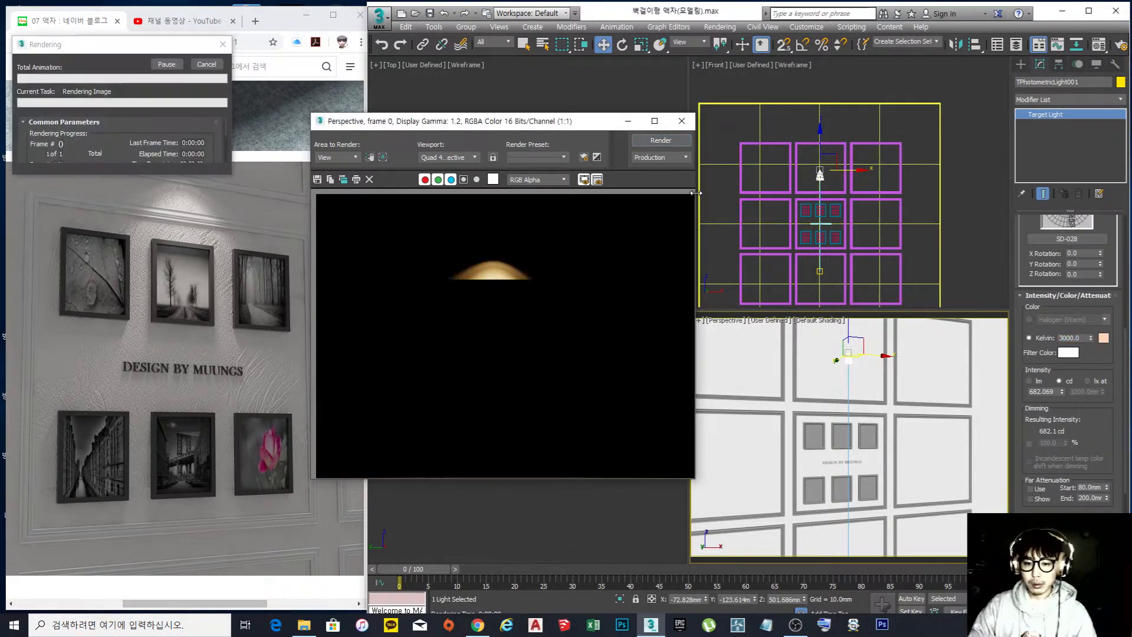
pyautogui.moveTo(1084, 339); pyautogui.dragTo(1005, 340)
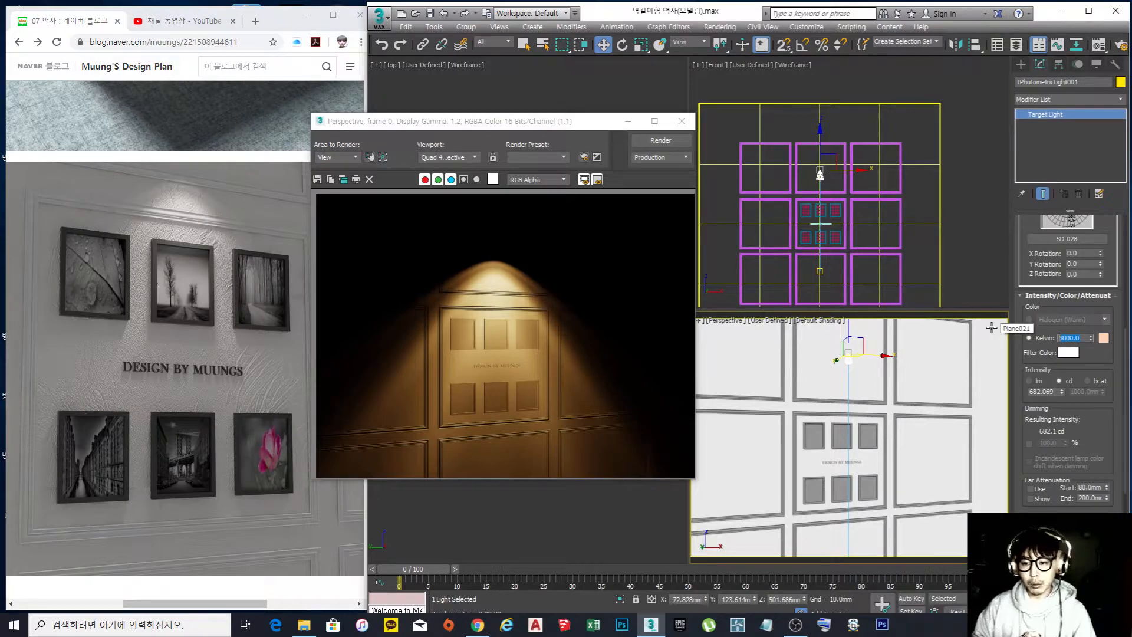
# - Set the light's filter color to blue (red 0, green 110, blue 233) and render the result
pyautogui.click(1086, 351)
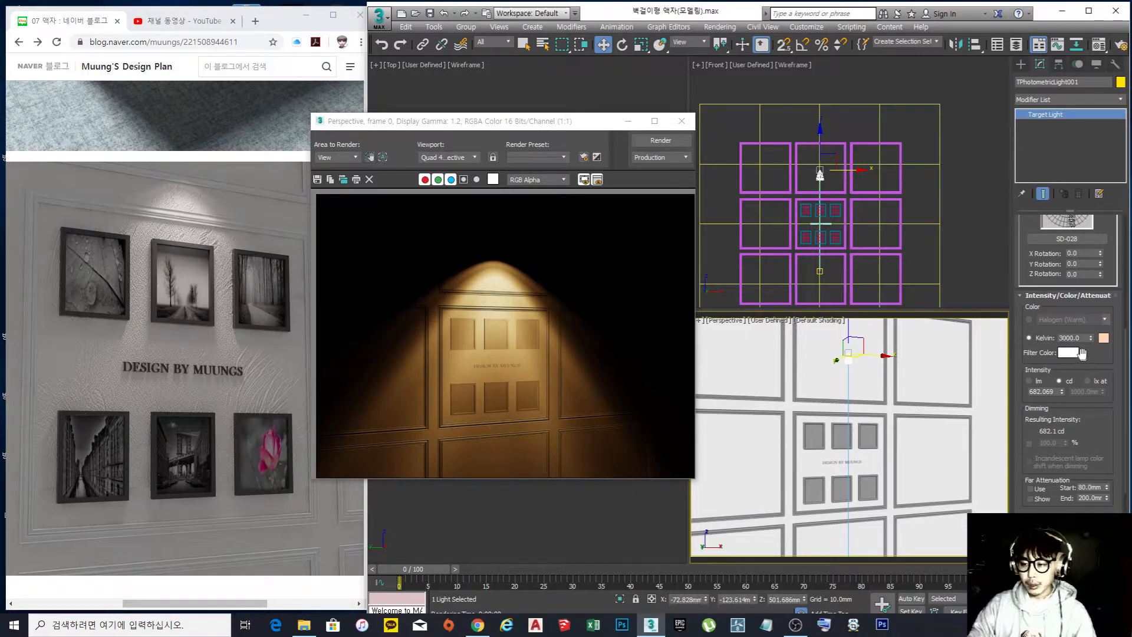
pyautogui.doubleClick(1087, 337)
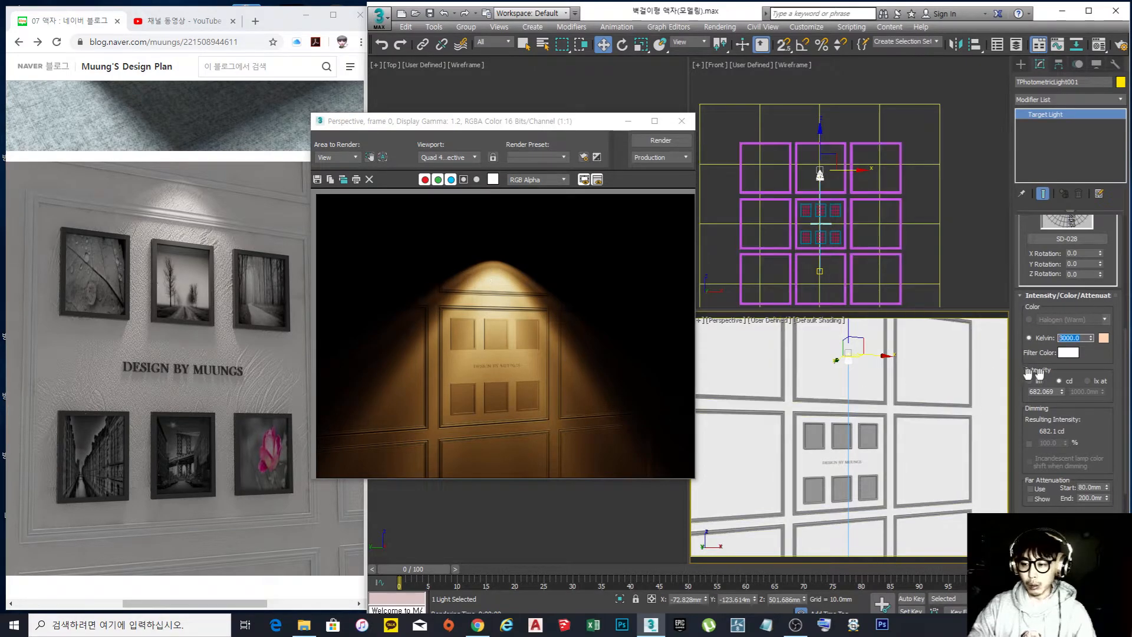
pyautogui.click(1074, 353)
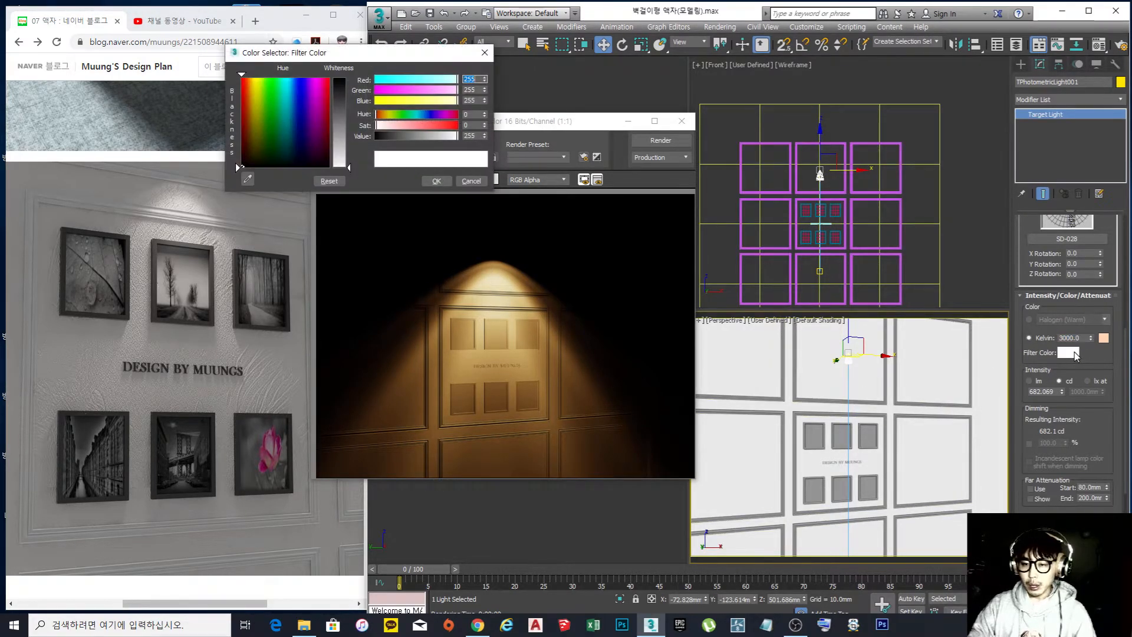
pyautogui.moveTo(343, 148); pyautogui.dragTo(351, 78)
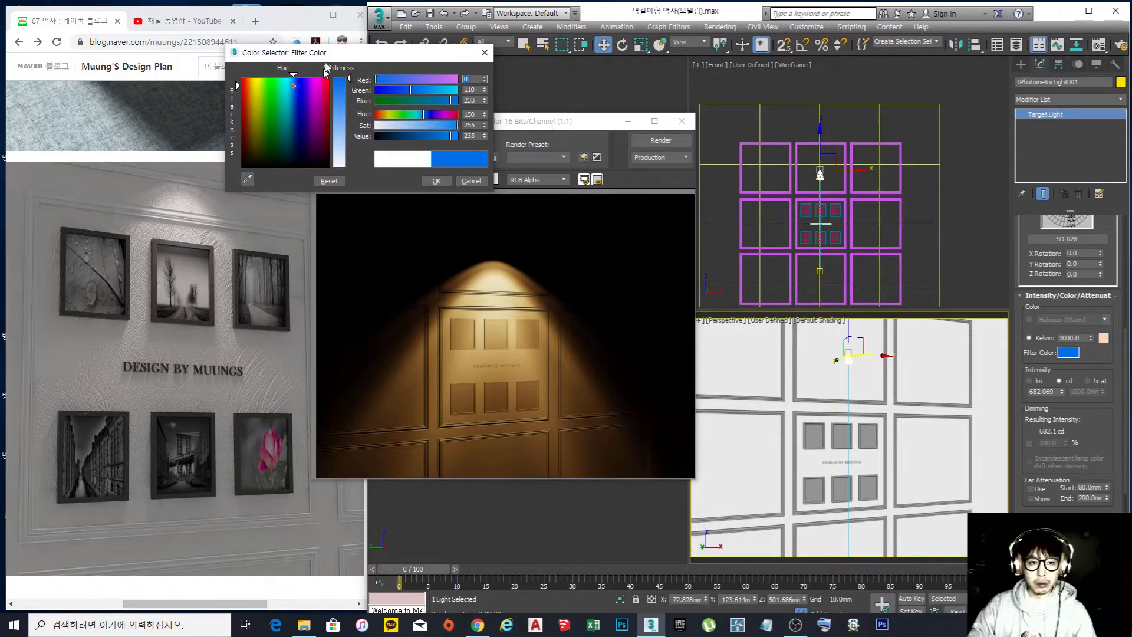
pyautogui.click(433, 181)
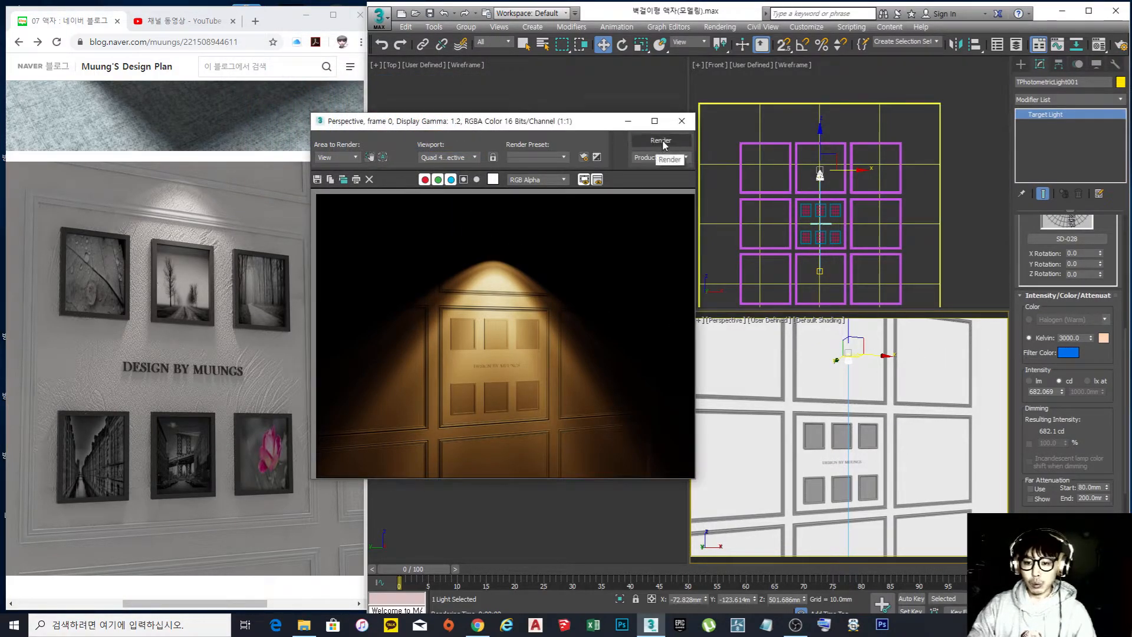
pyautogui.click(656, 145)
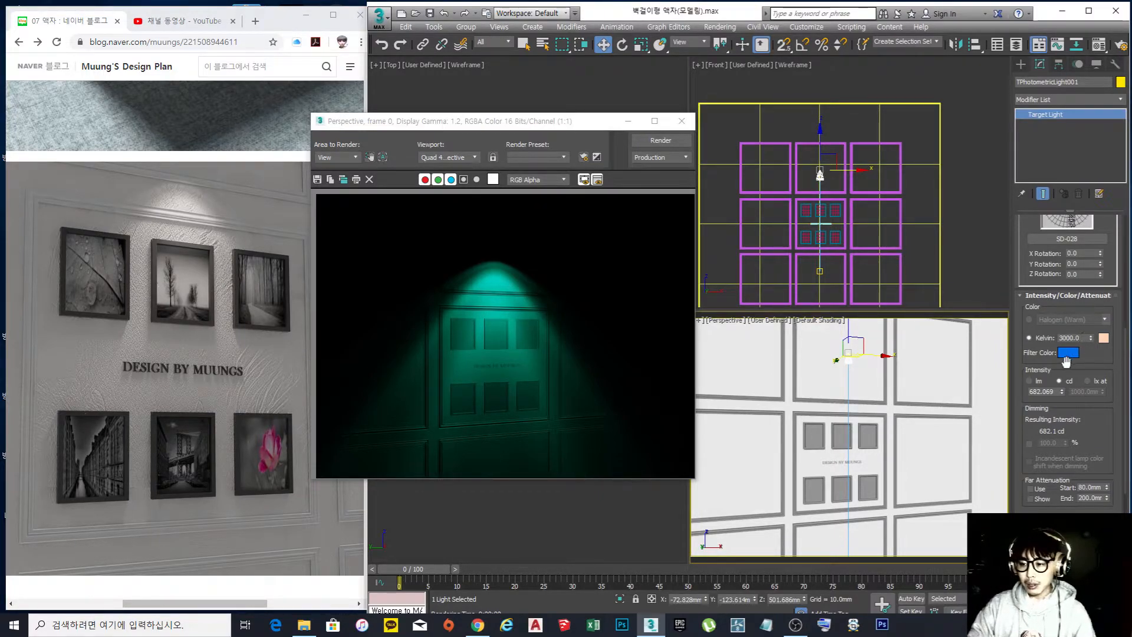
# - Set the color temperature to 6000 Kelvin with the blue filter color and render the perspective view
pyautogui.doubleClick(1081, 338)
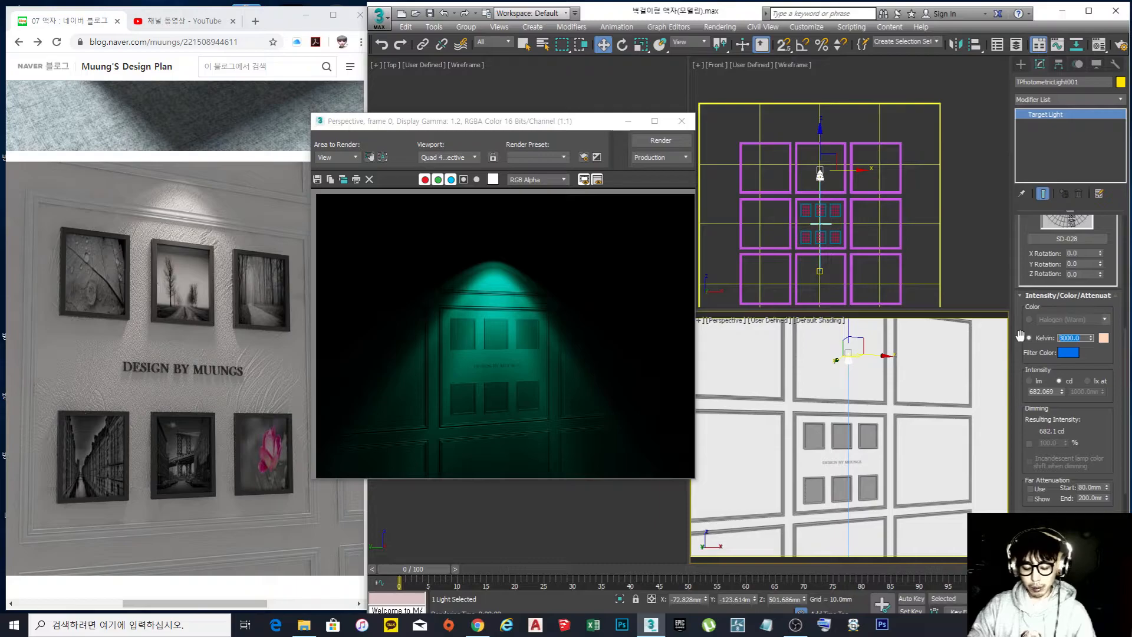
pyautogui.write('60')
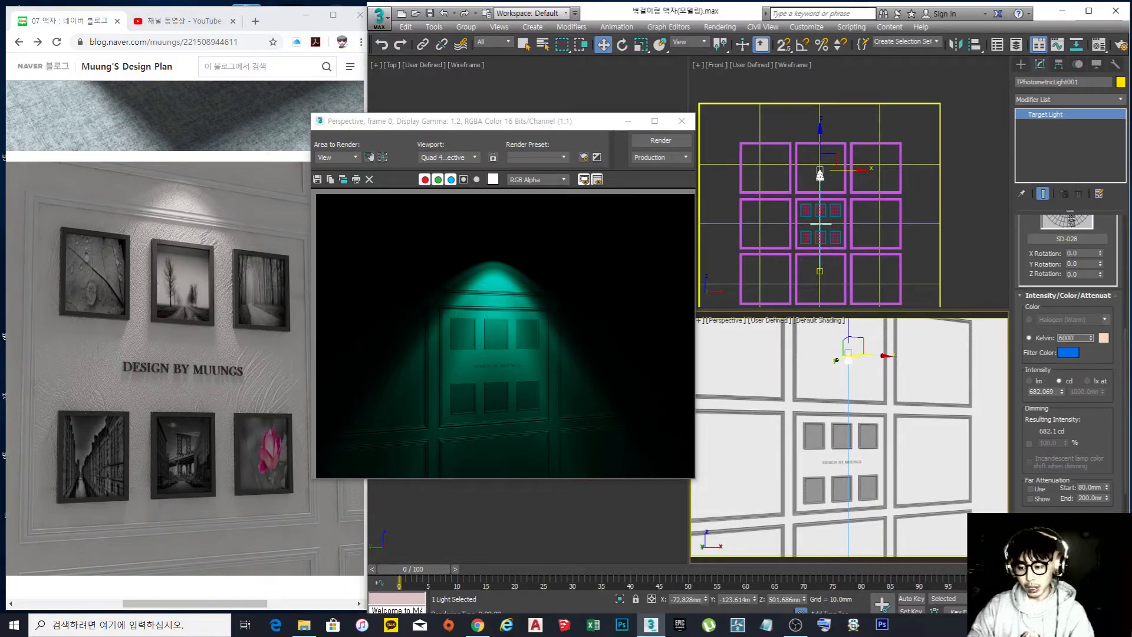
pyautogui.click(661, 141)
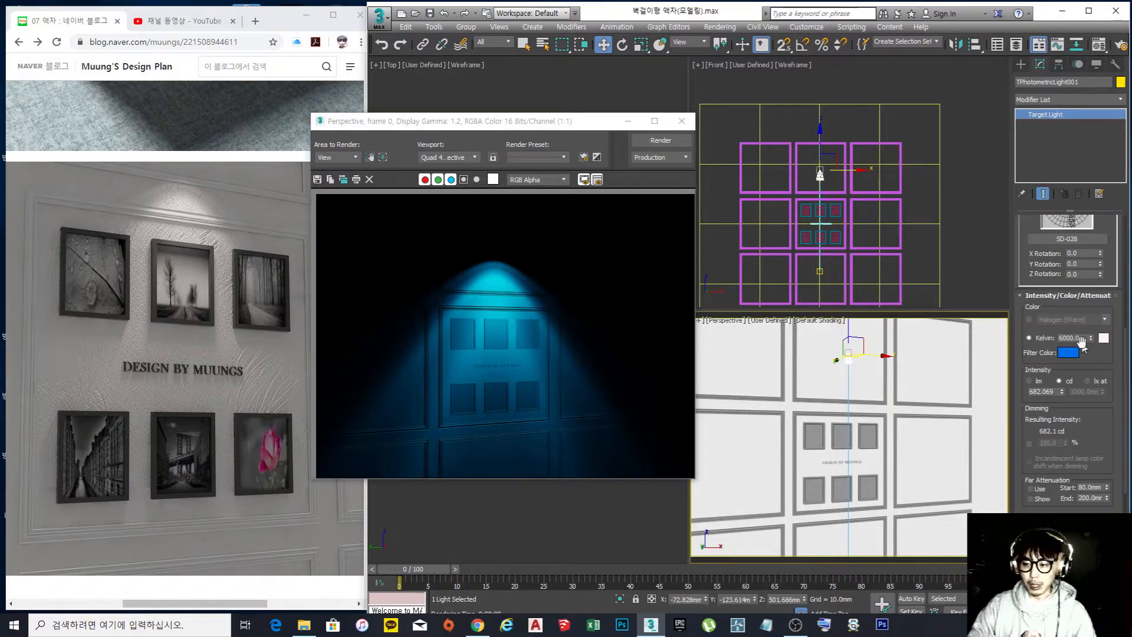
# - Return the light's filter color to pure white
pyautogui.click(1073, 357)
pyautogui.moveTo(350, 84); pyautogui.dragTo(350, 169)
pyautogui.click(439, 182)
# - Set the light's color temperature to 3500 Kelvin and render the perspective view
pyautogui.moveTo(1081, 338); pyautogui.dragTo(1032, 342)
pyautogui.write('35')
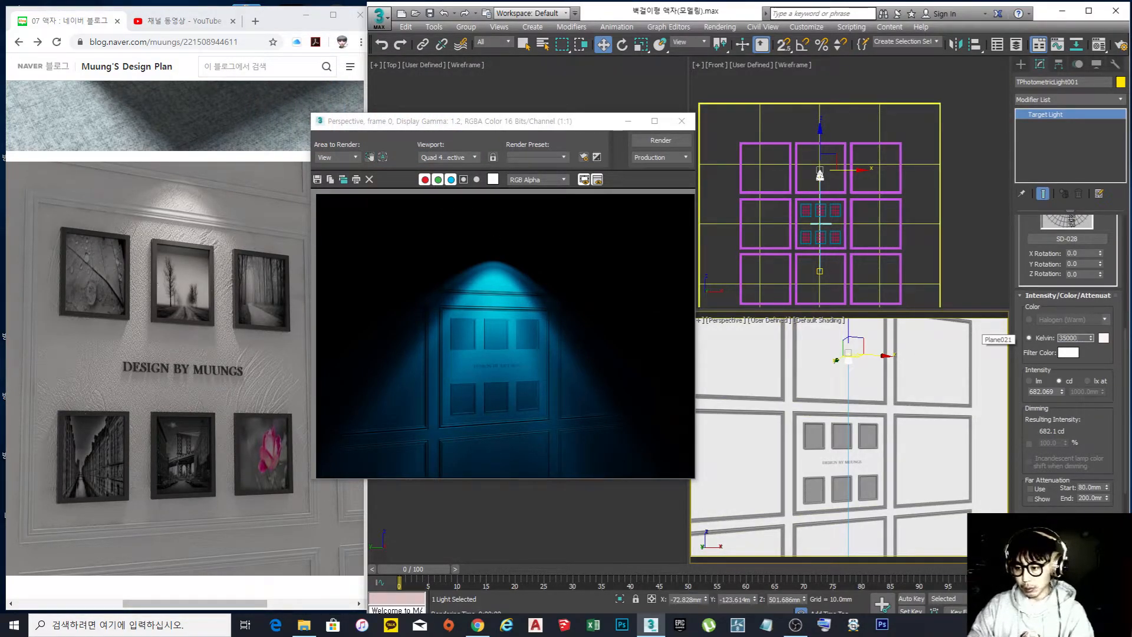
pyautogui.moveTo(1095, 360); pyautogui.dragTo(1094, 333)
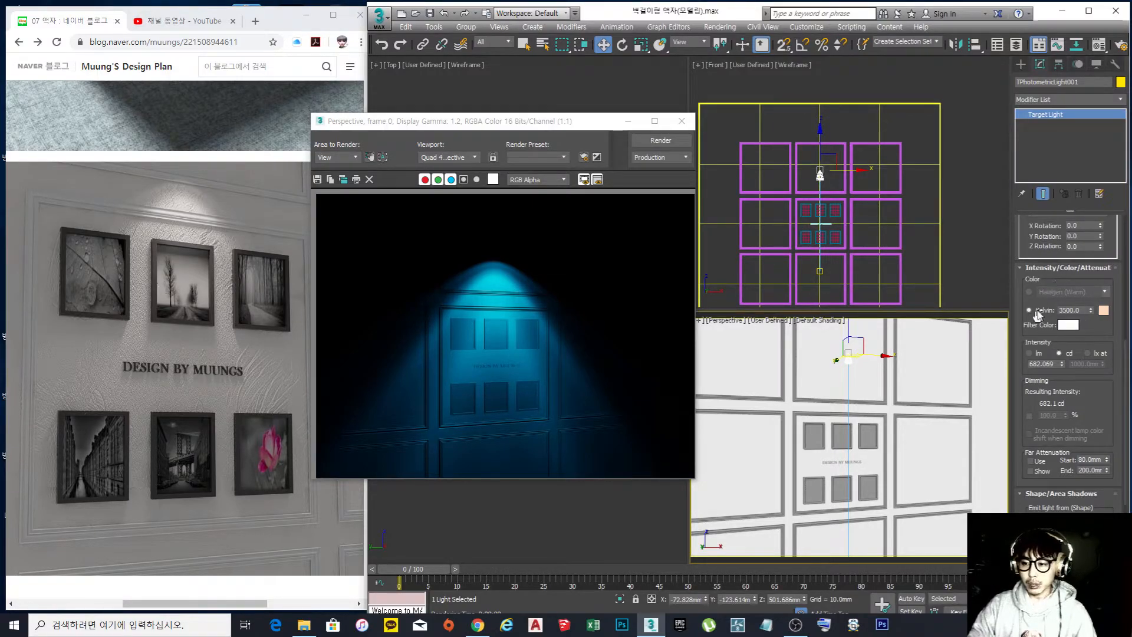
pyautogui.click(660, 140)
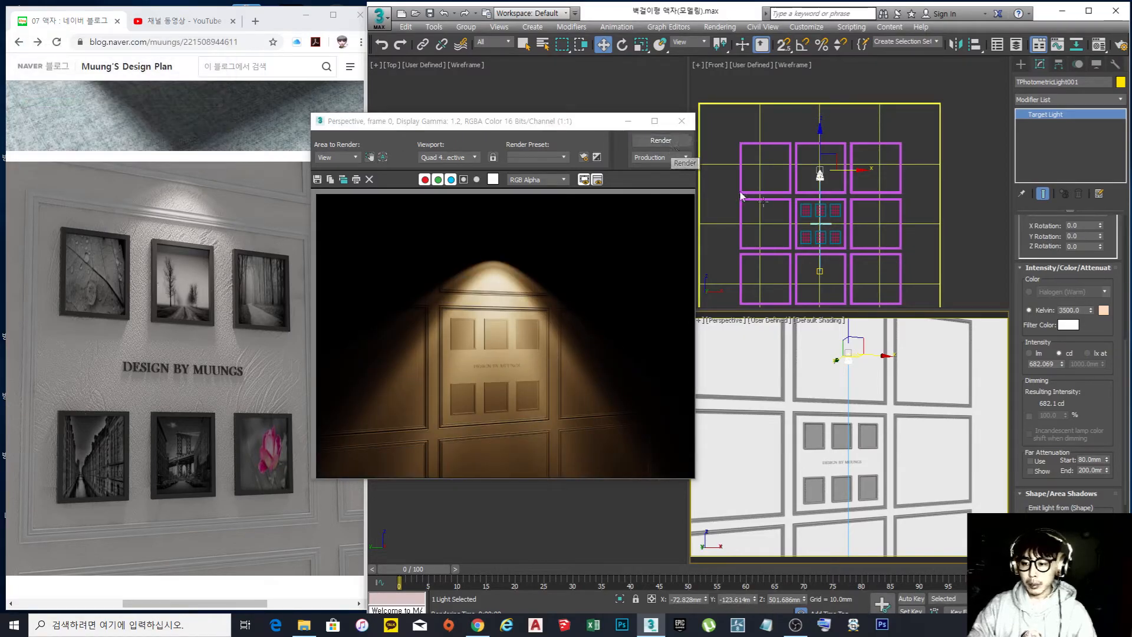
# - Try the lm and lx intensity units, return to candela, set the intensity to 2000 cd, and render
pyautogui.moveTo(1100, 326); pyautogui.dragTo(1099, 258)
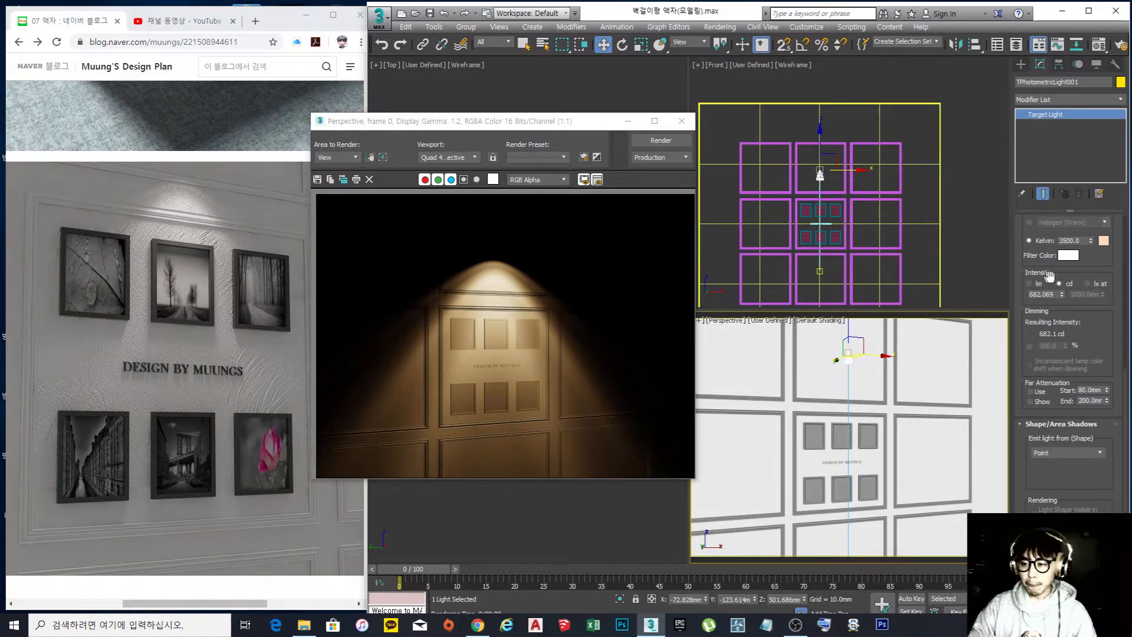
pyautogui.click(1029, 283)
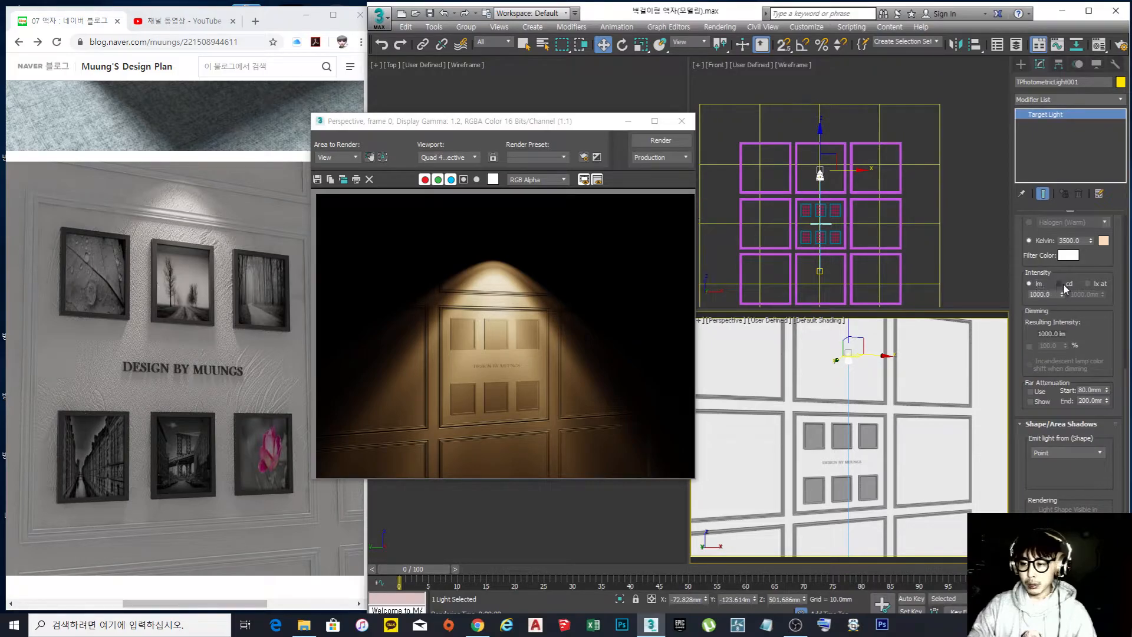
pyautogui.click(1091, 283)
pyautogui.click(1065, 284)
pyautogui.moveTo(1058, 294); pyautogui.dragTo(1042, 296)
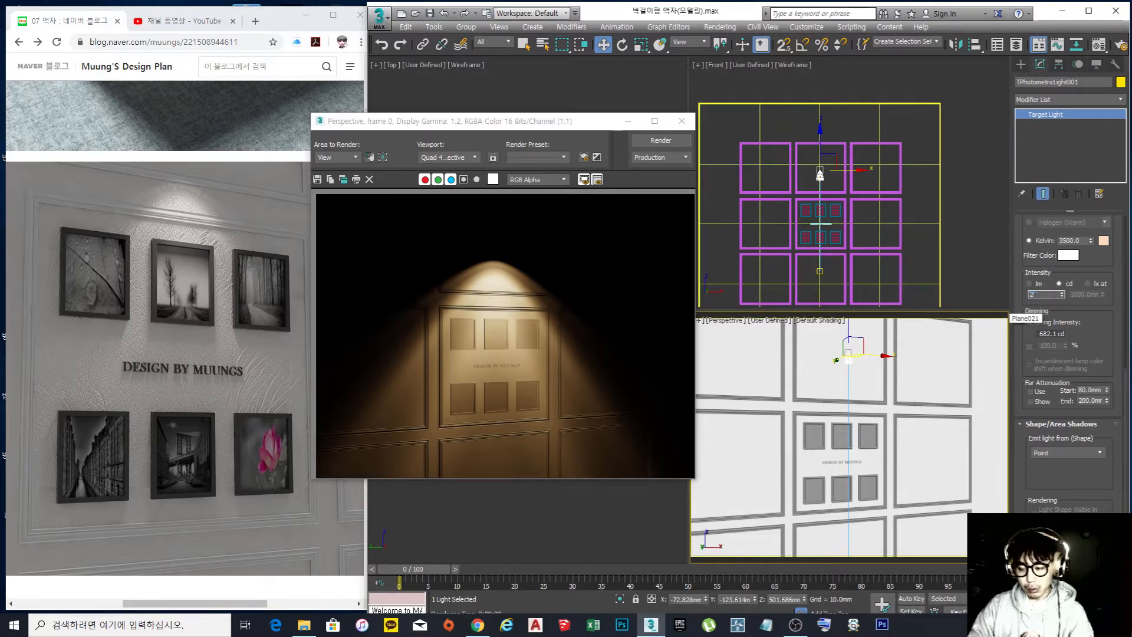
pyautogui.press('Return')
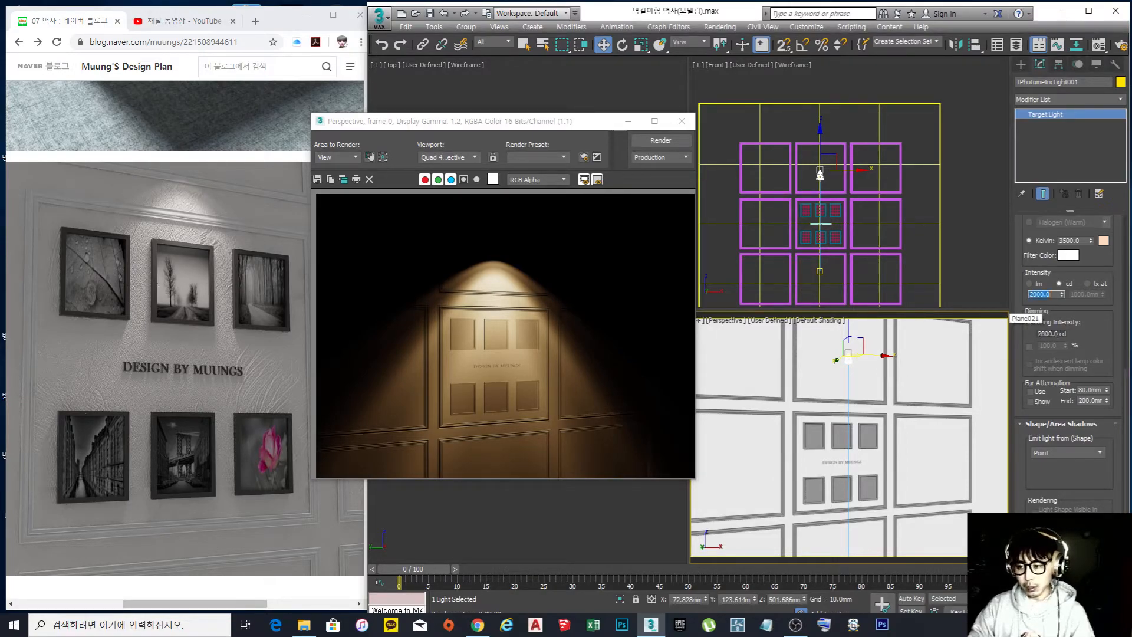
pyautogui.click(661, 140)
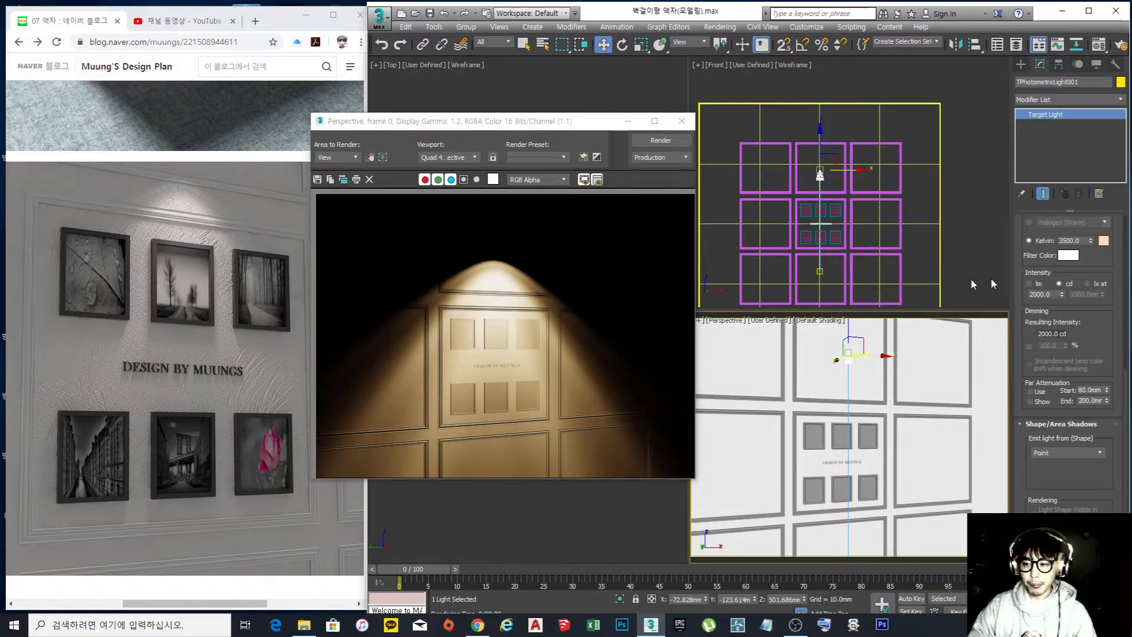
# - Set the light's intensity to 680 cd and render the perspective view
pyautogui.moveTo(1053, 294); pyautogui.dragTo(966, 297)
pyautogui.write('680')
pyautogui.press('Return')
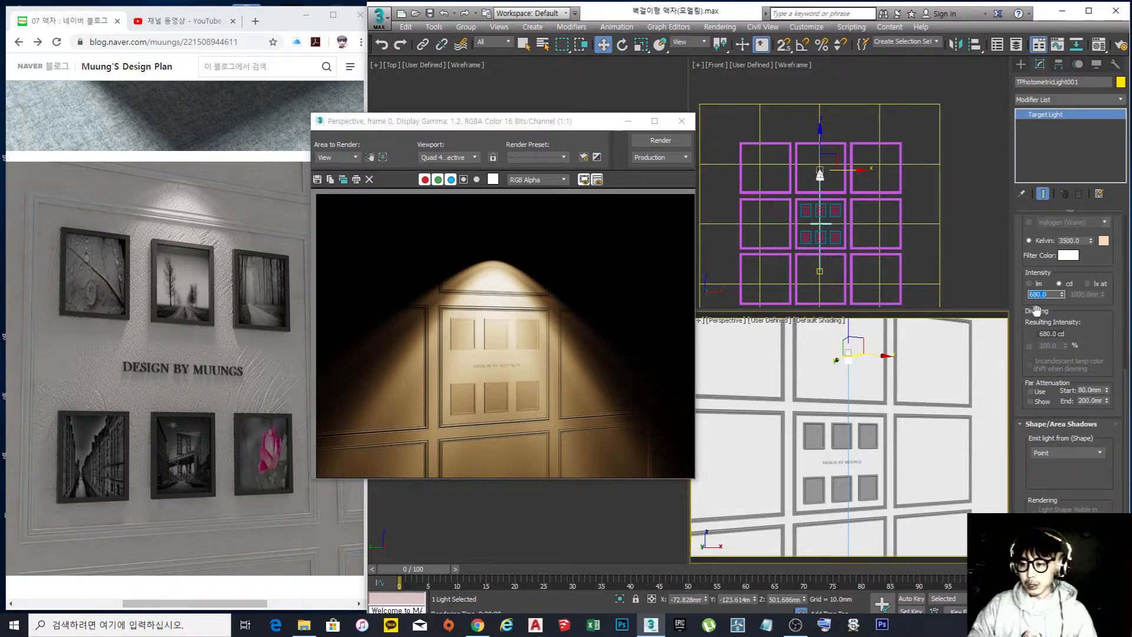
pyautogui.click(659, 144)
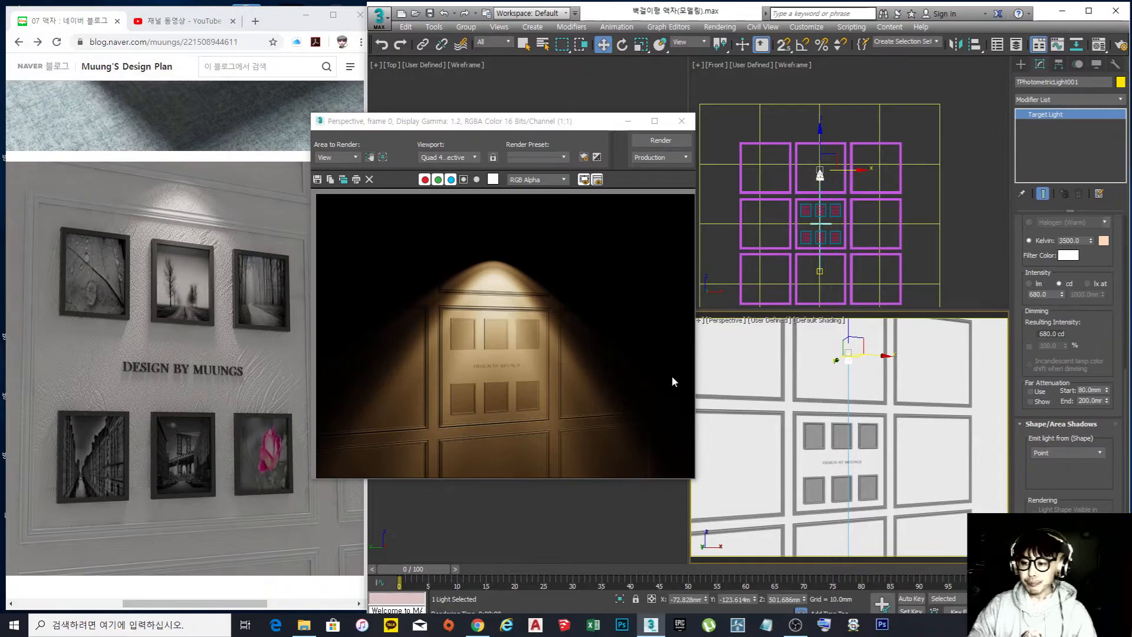
# - Enable percentage dimming for the light, set it to 500 percent, and render the perspective view
pyautogui.moveTo(1106, 341); pyautogui.dragTo(1106, 367)
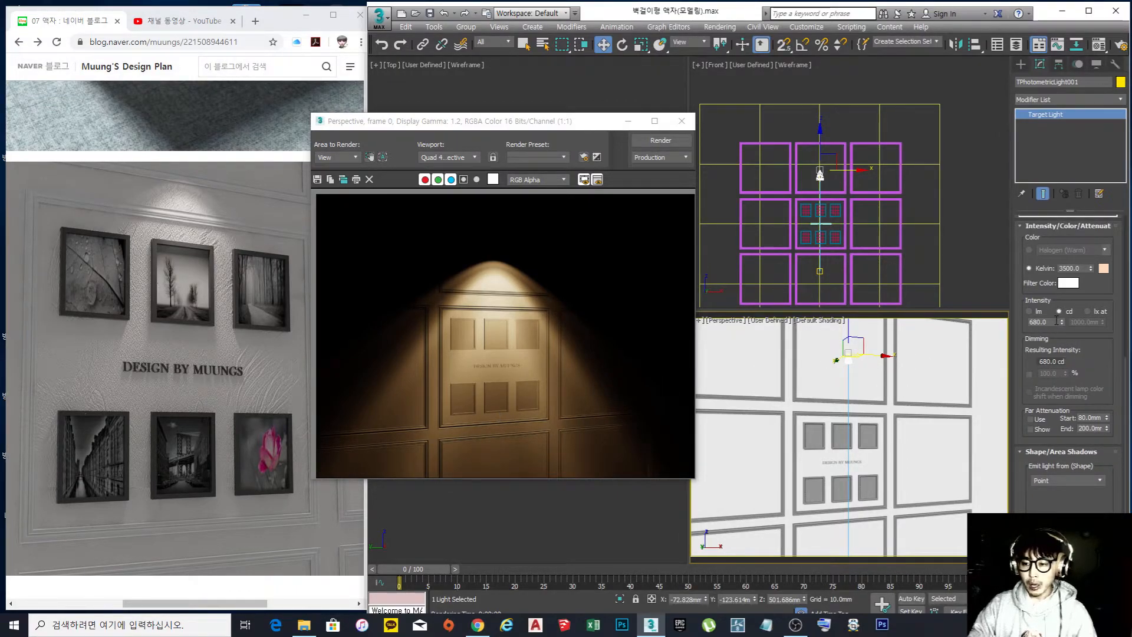
pyautogui.moveTo(1107, 369); pyautogui.dragTo(1106, 361)
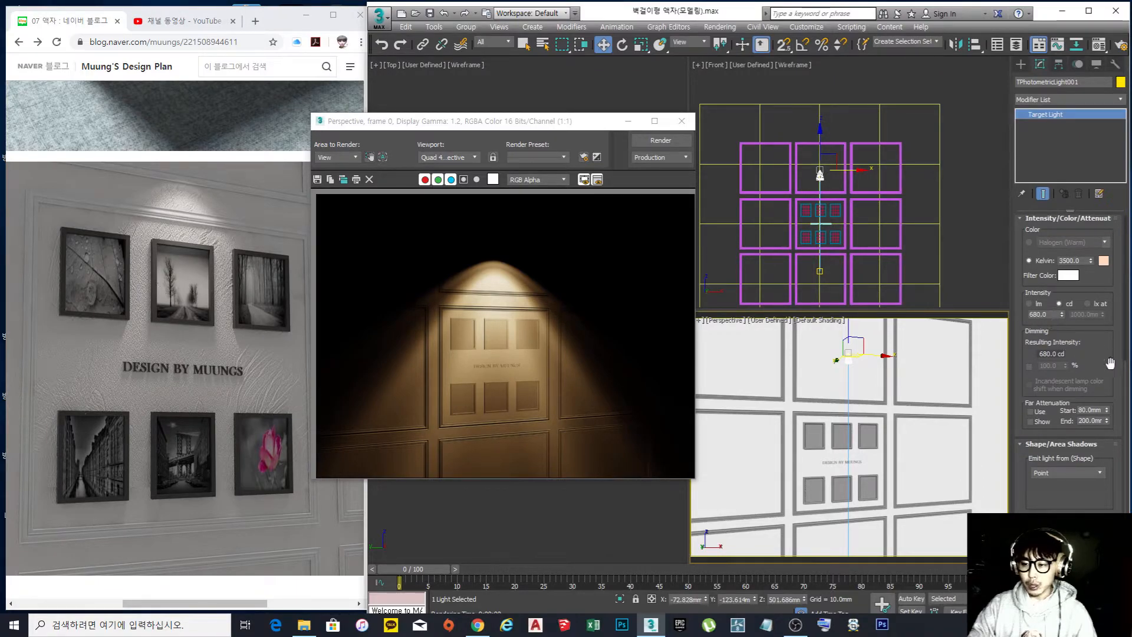
pyautogui.moveTo(1111, 363); pyautogui.dragTo(1108, 354)
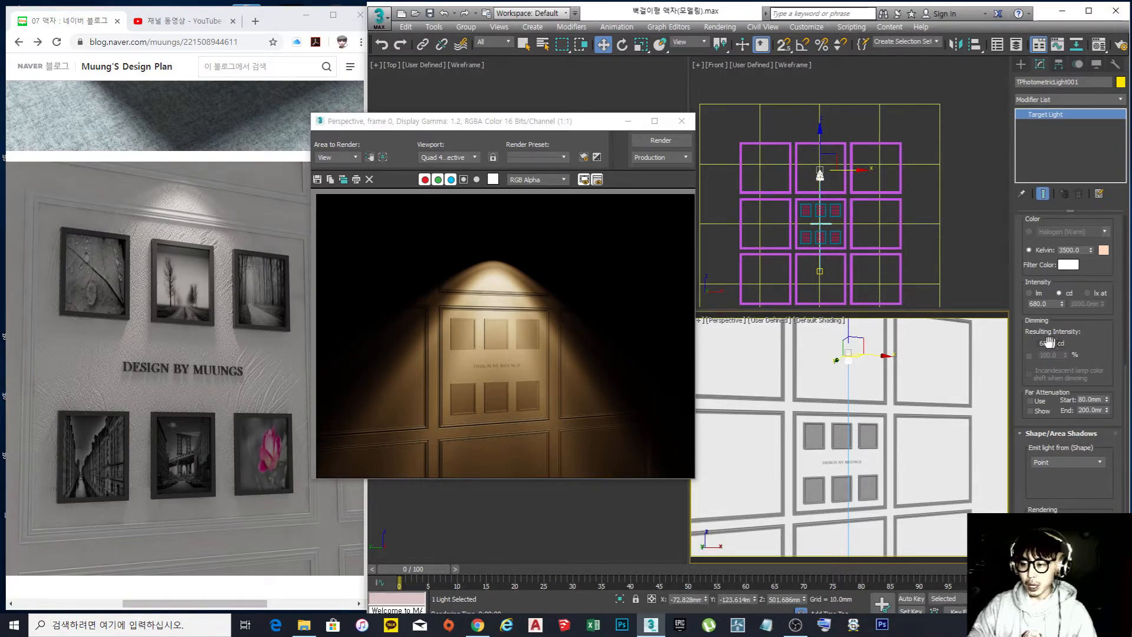
pyautogui.doubleClick(1044, 303)
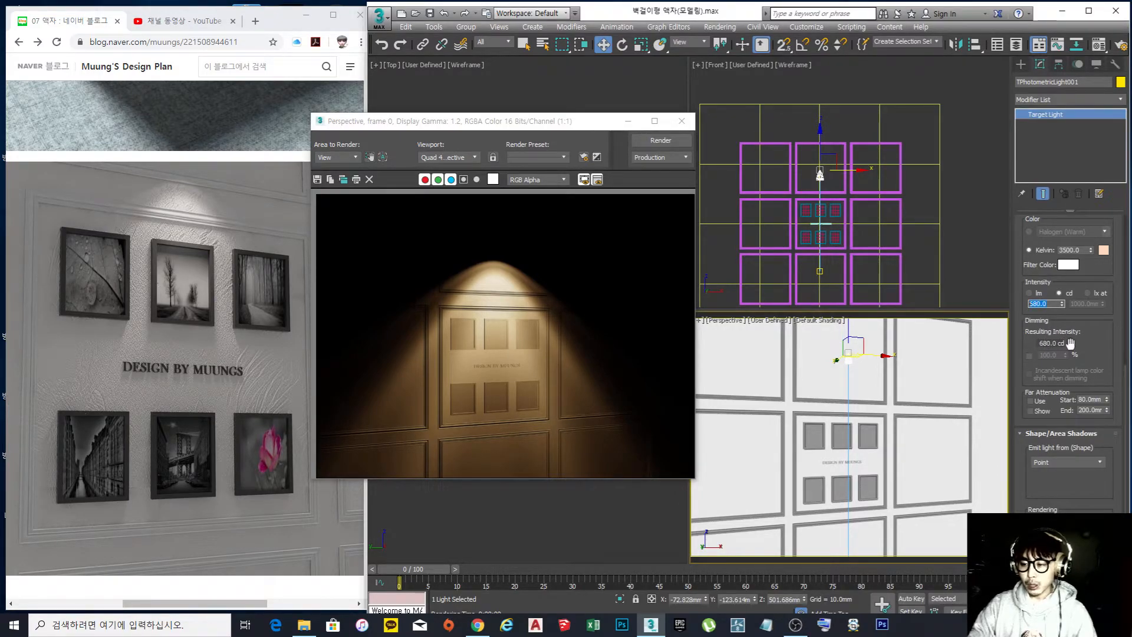
pyautogui.click(1029, 355)
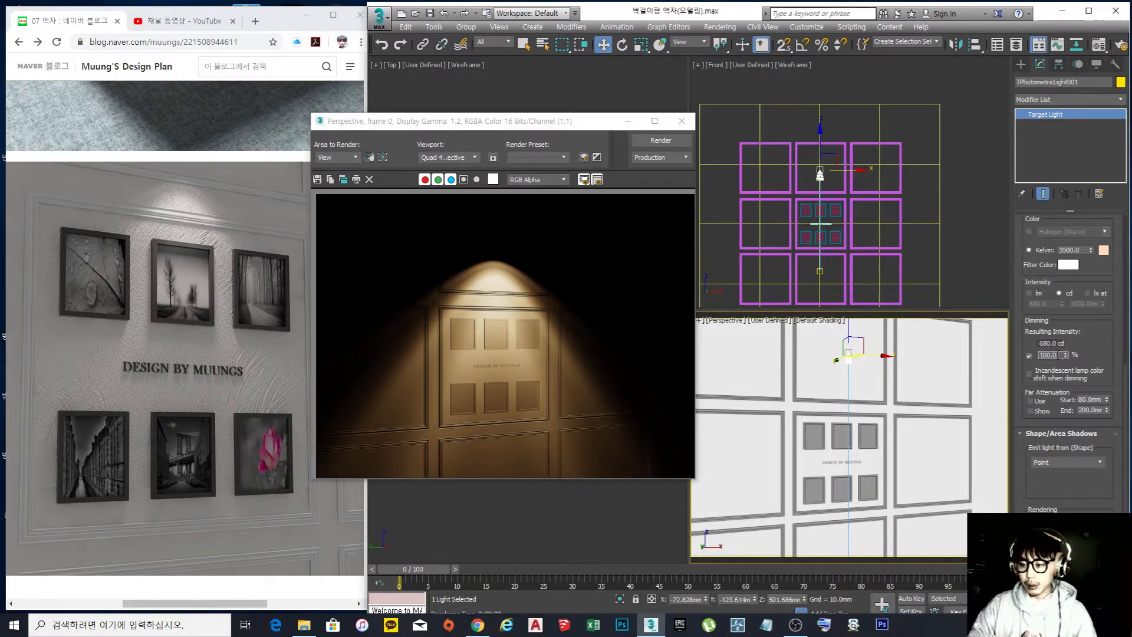
pyautogui.doubleClick(1059, 355)
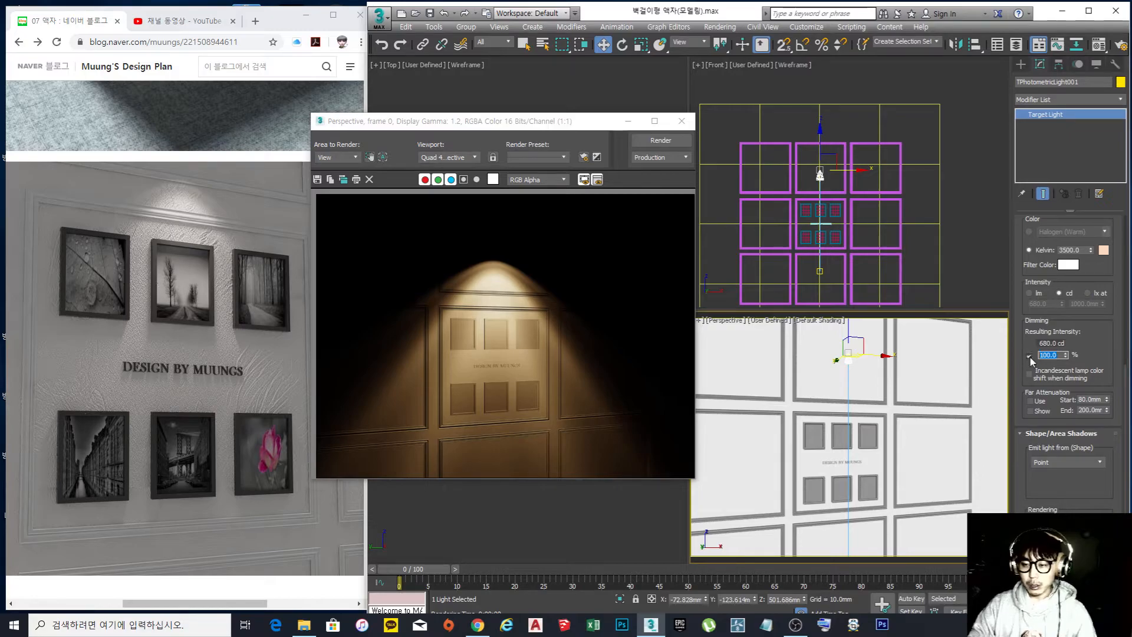
pyautogui.write('0')
pyautogui.press('Return')
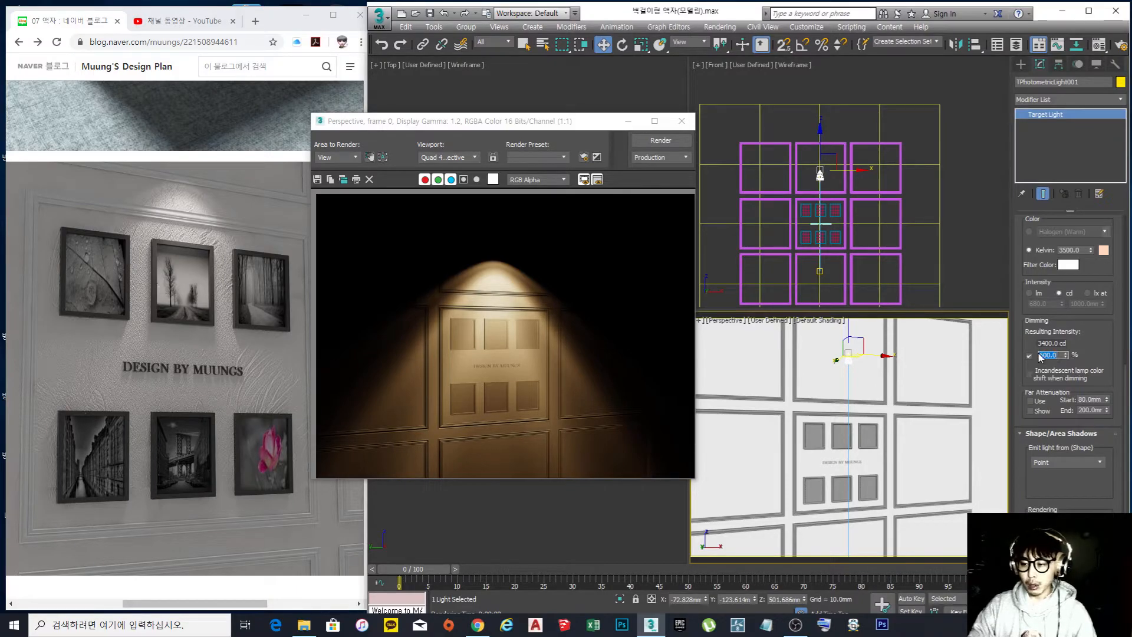
pyautogui.click(661, 140)
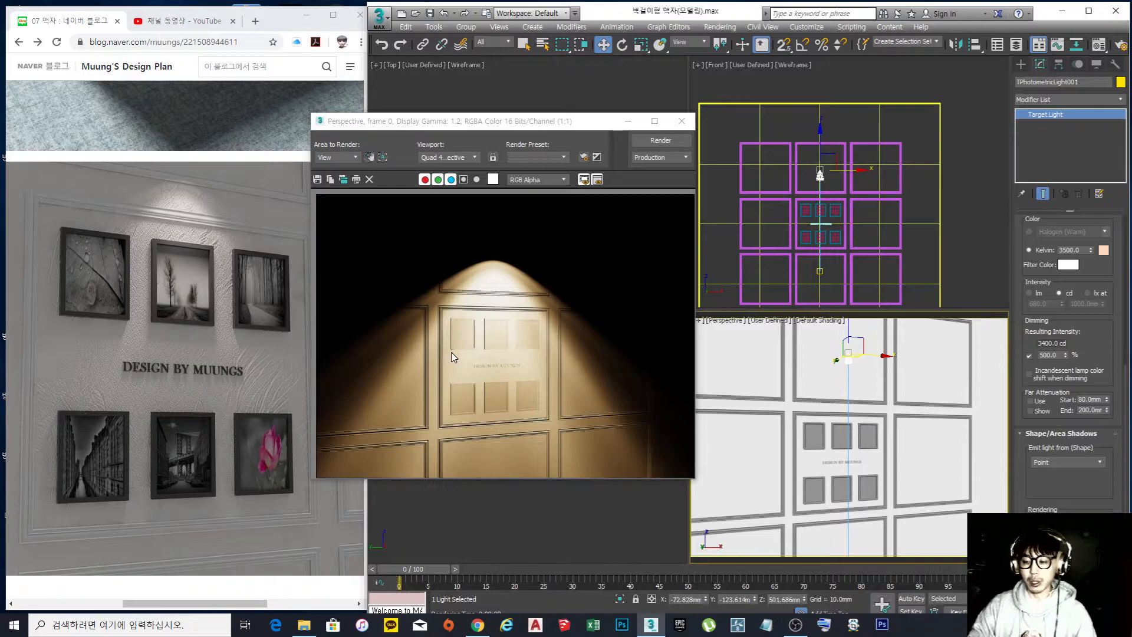
# - Lower the light's dimming to 20 percent and render the perspective view
pyautogui.moveTo(1058, 357); pyautogui.dragTo(992, 357)
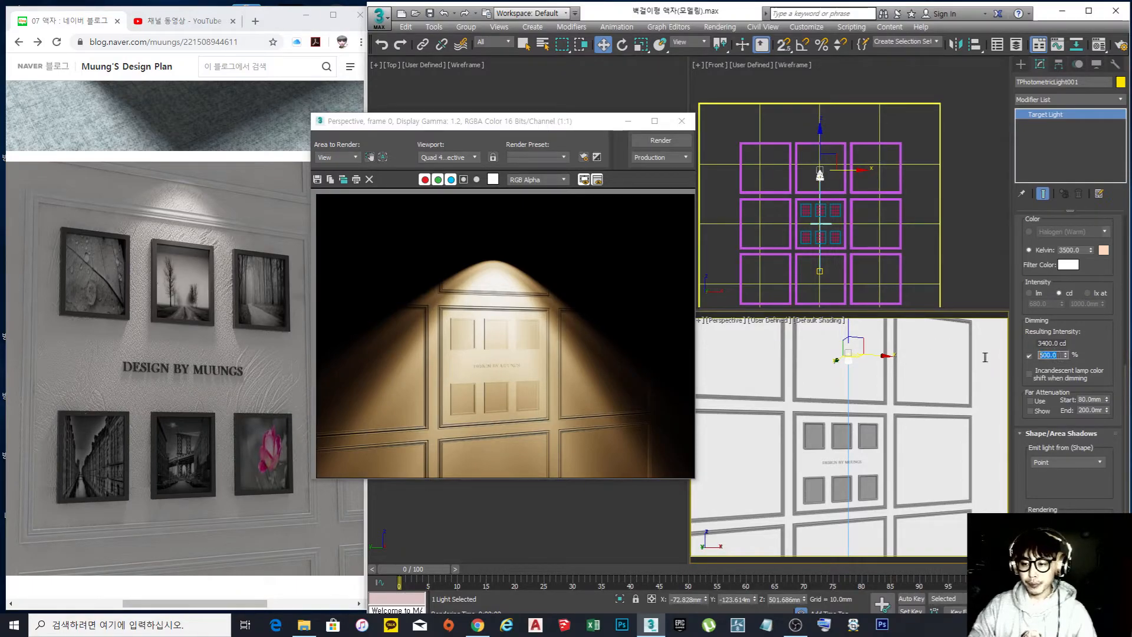
pyautogui.write('20')
pyautogui.press('Return')
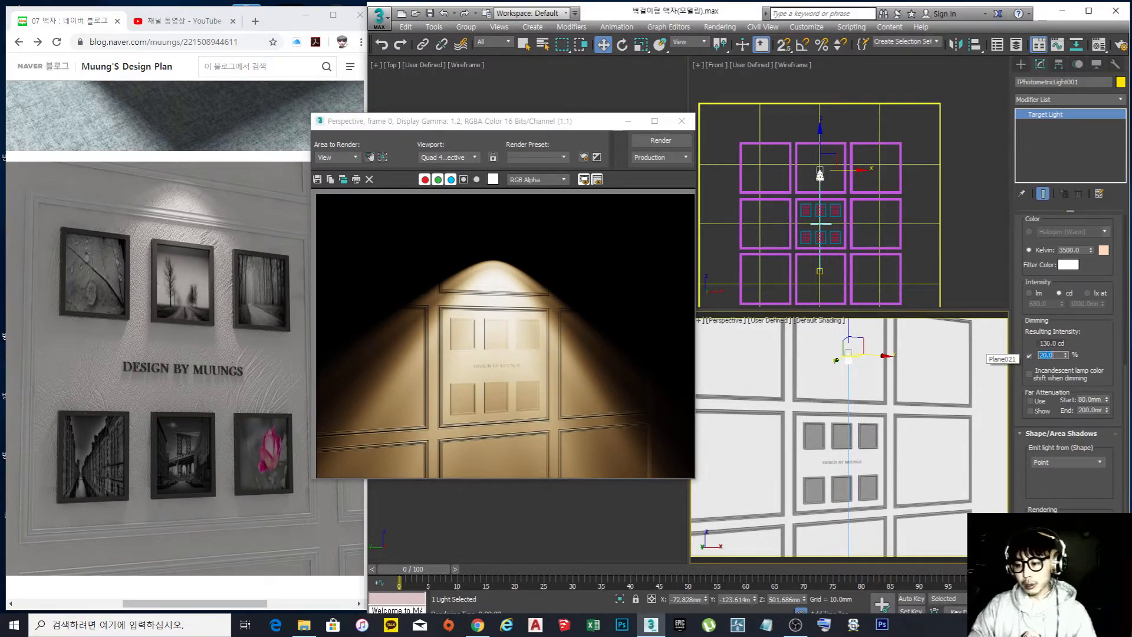
pyautogui.click(661, 140)
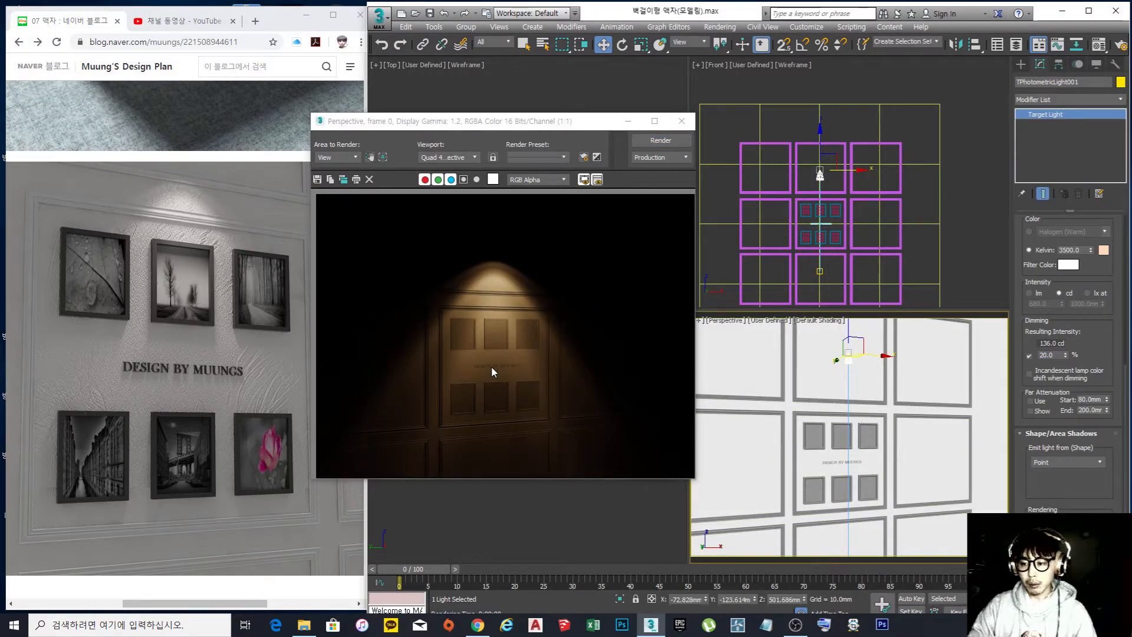
# - Set the light's dimming percentage to 100
pyautogui.doubleClick(1059, 355)
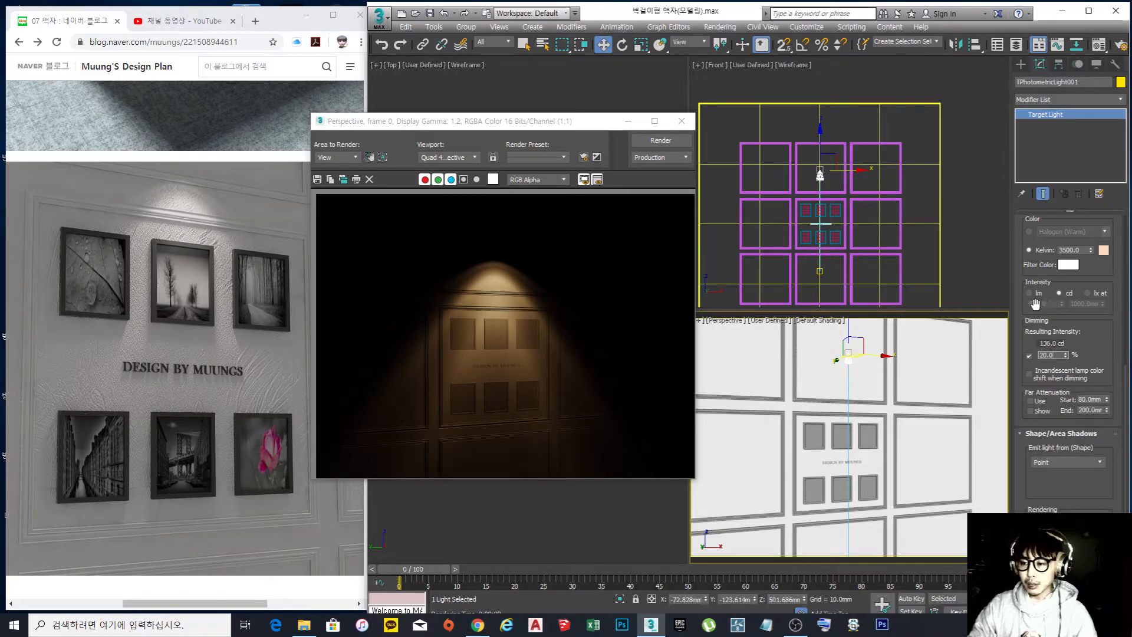
pyautogui.doubleClick(1057, 354)
pyautogui.write('10')
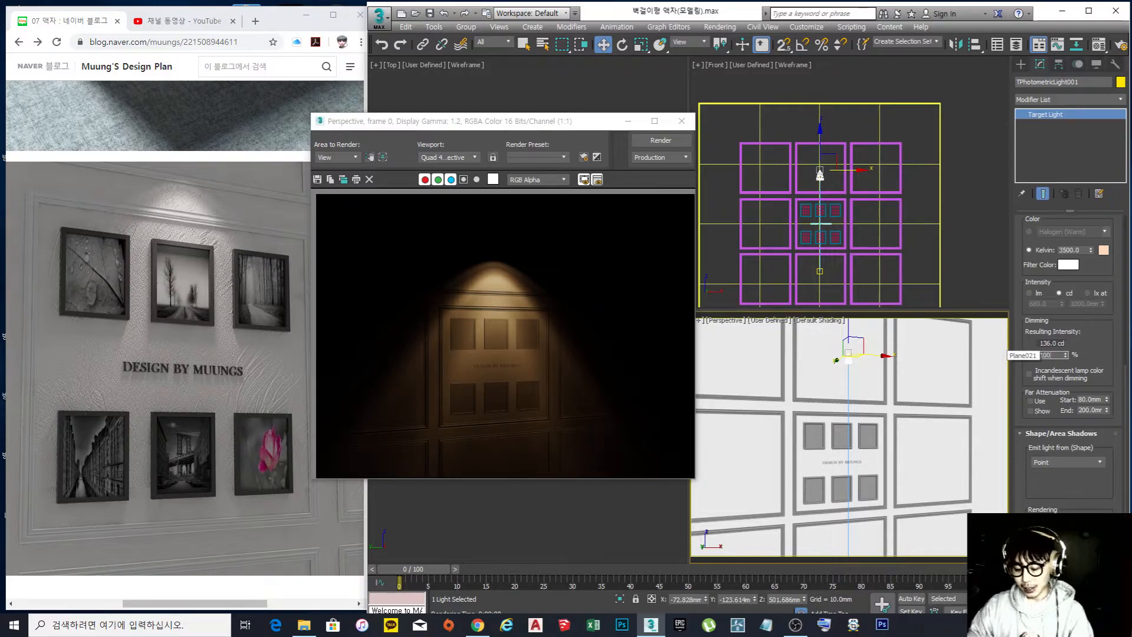
pyautogui.press('Return')
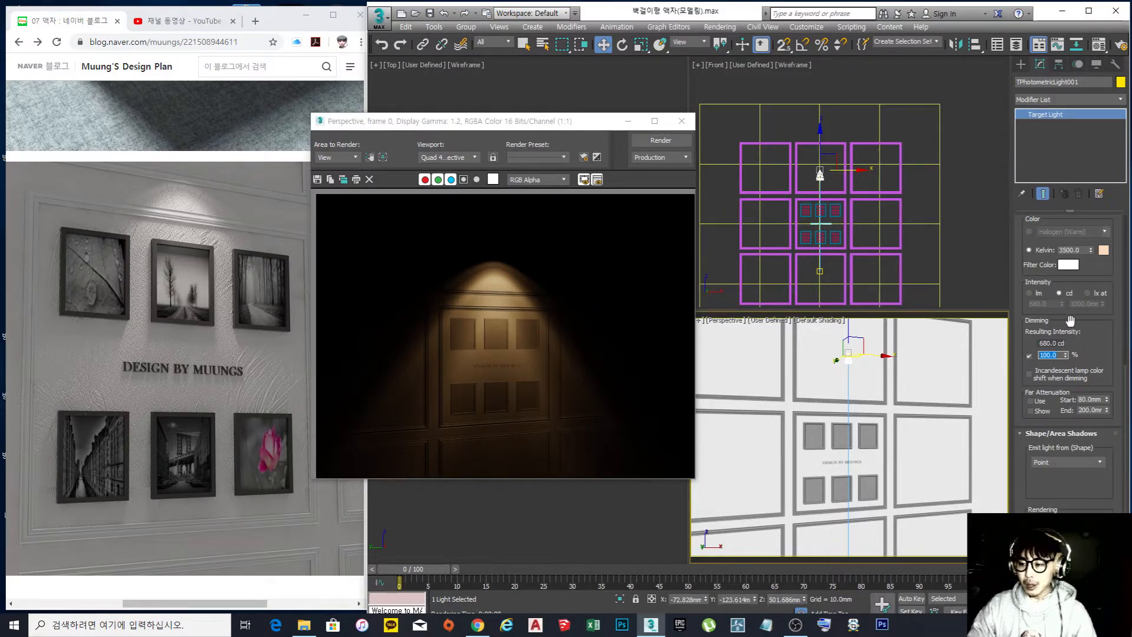
# - Switch percentage dimming off to inspect the light's candela intensity, and switch the dimming back on
pyautogui.click(1029, 356)
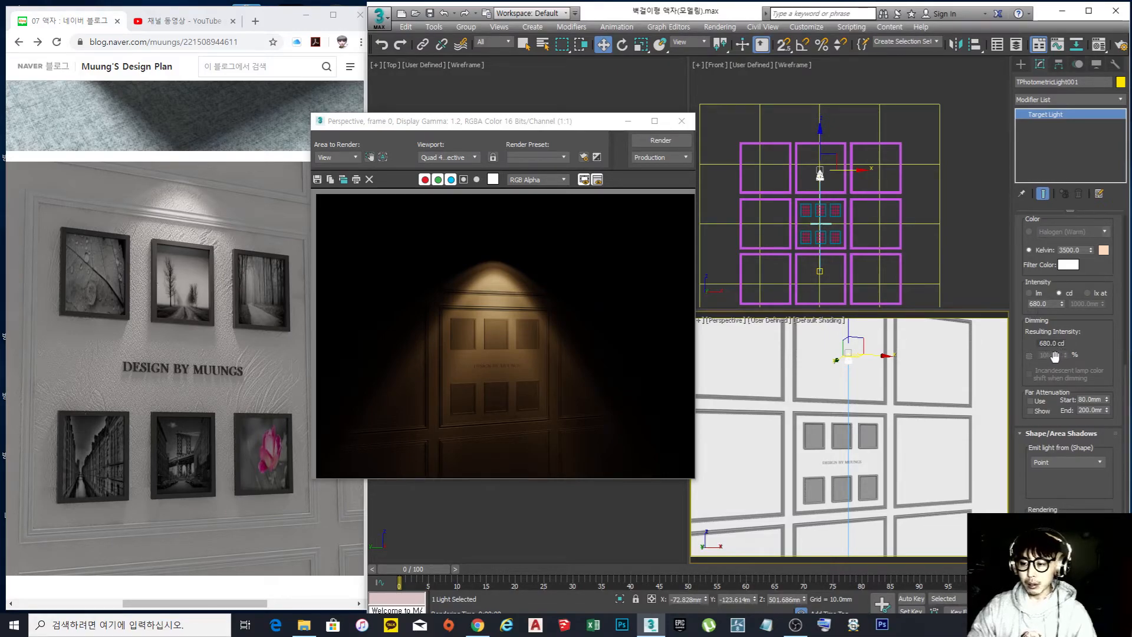
pyautogui.moveTo(1050, 304); pyautogui.dragTo(1021, 303)
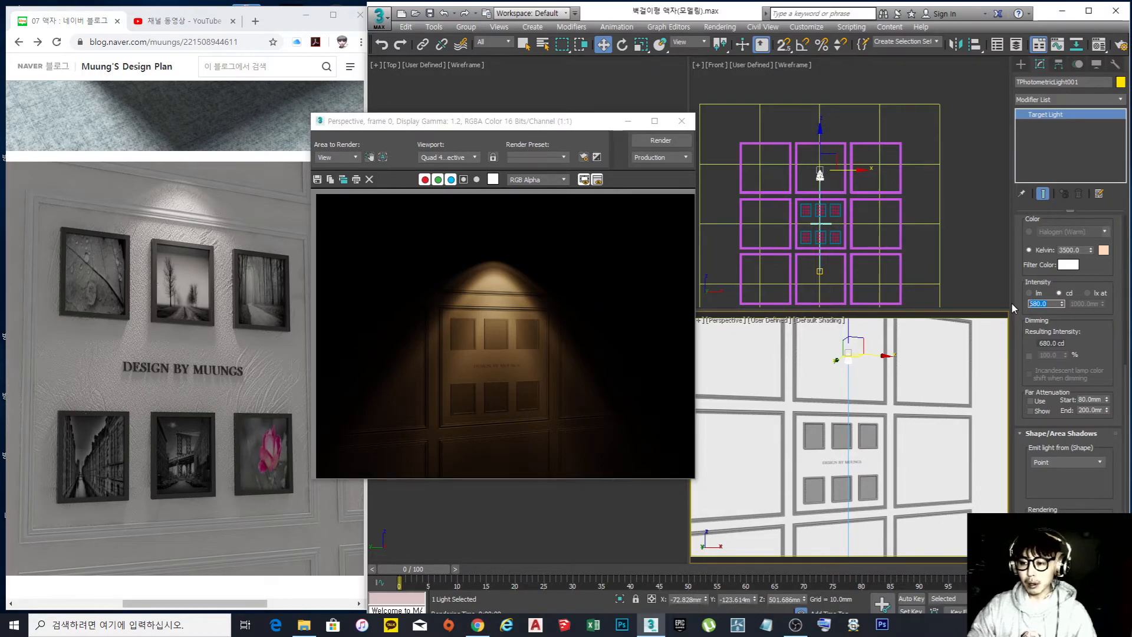
pyautogui.write('580')
pyautogui.press('Return')
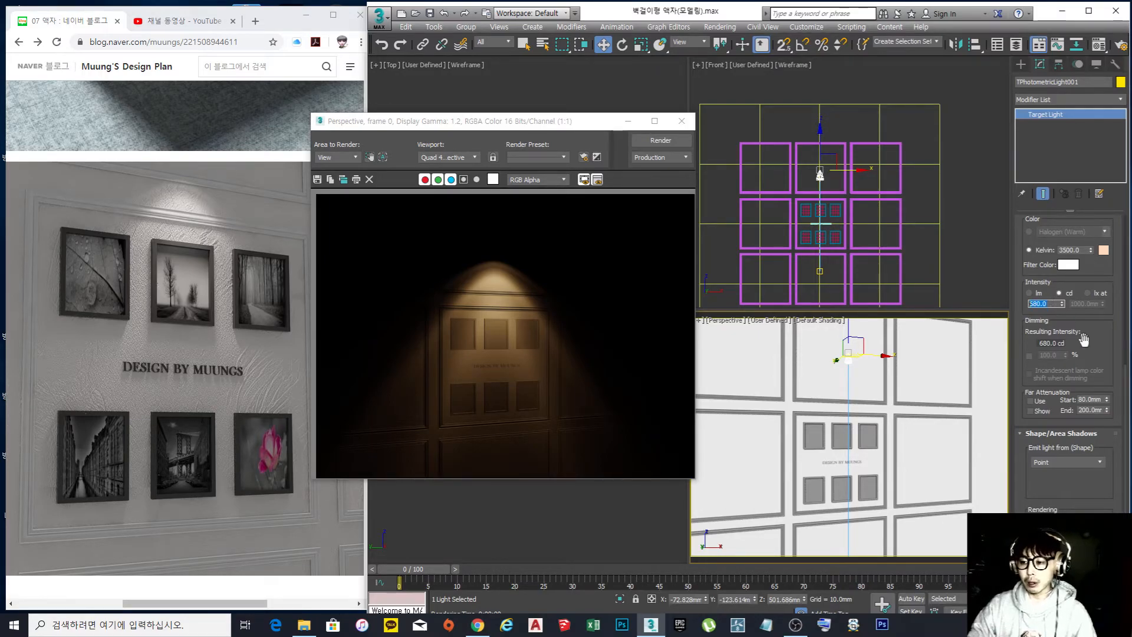
pyautogui.click(1096, 341)
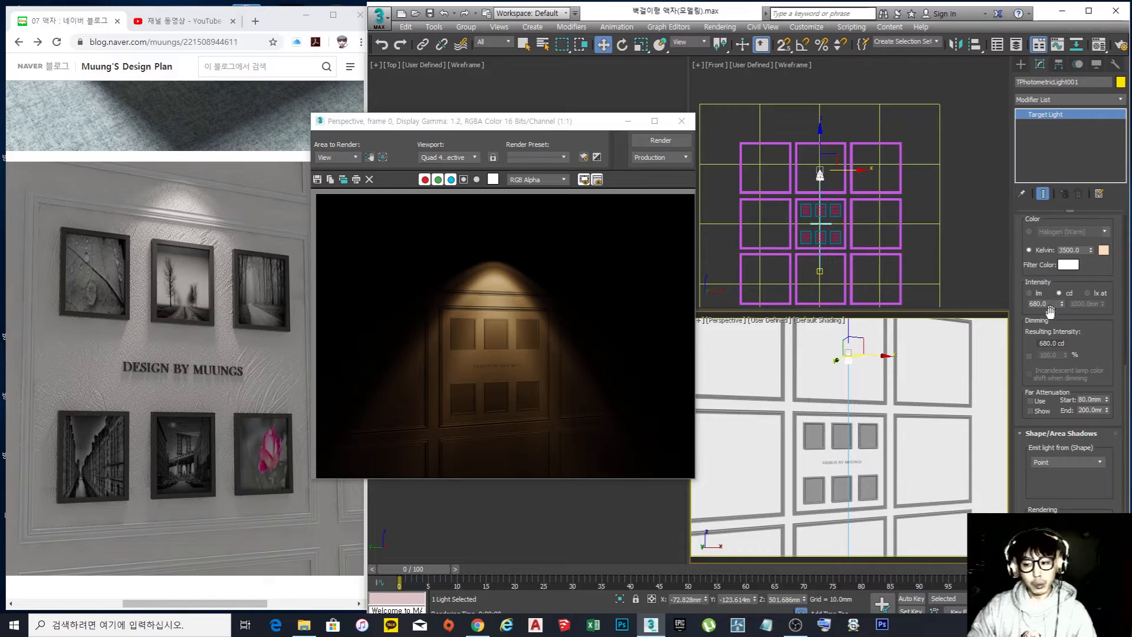
pyautogui.click(1029, 356)
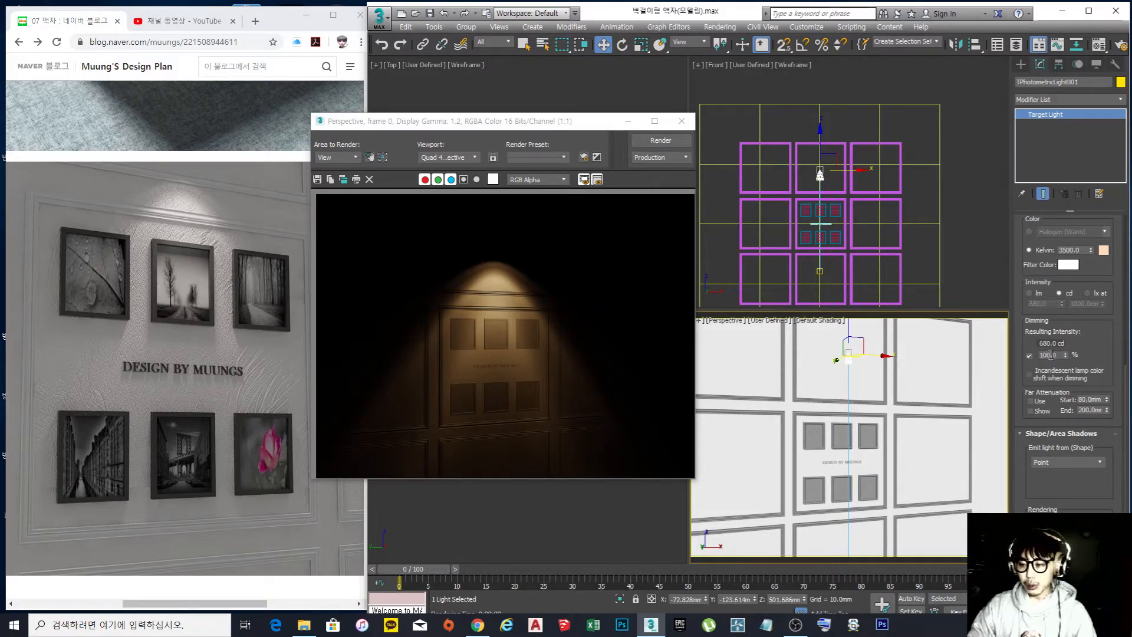
pyautogui.doubleClick(1060, 356)
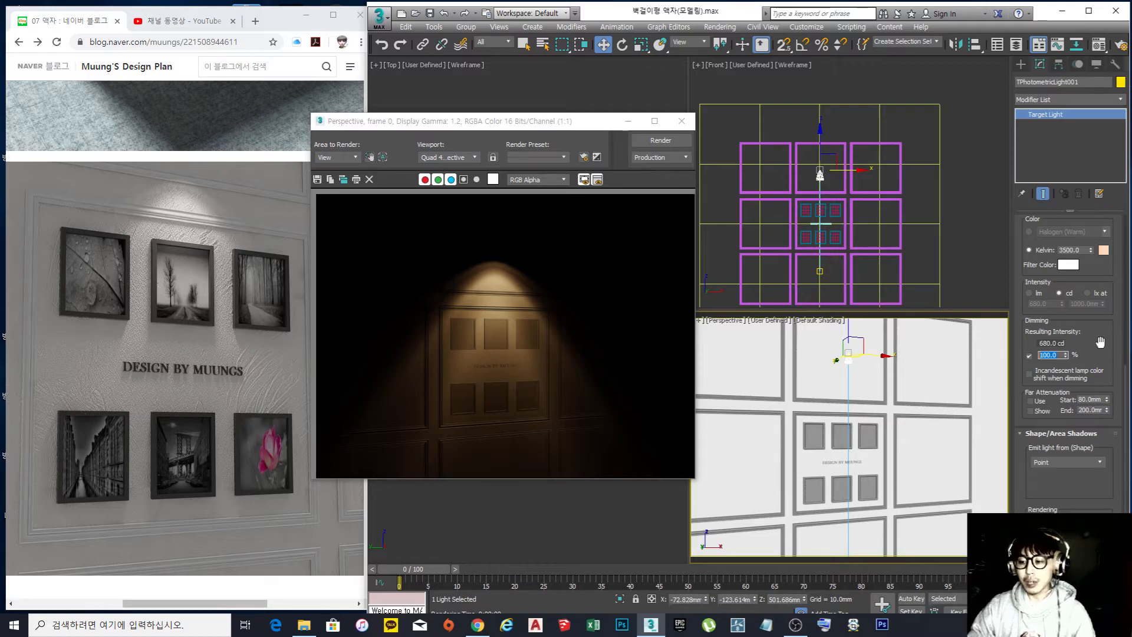
# - Review the light's distribution and general parameters, and close the rendered frame
pyautogui.moveTo(1100, 342); pyautogui.dragTo(1105, 412)
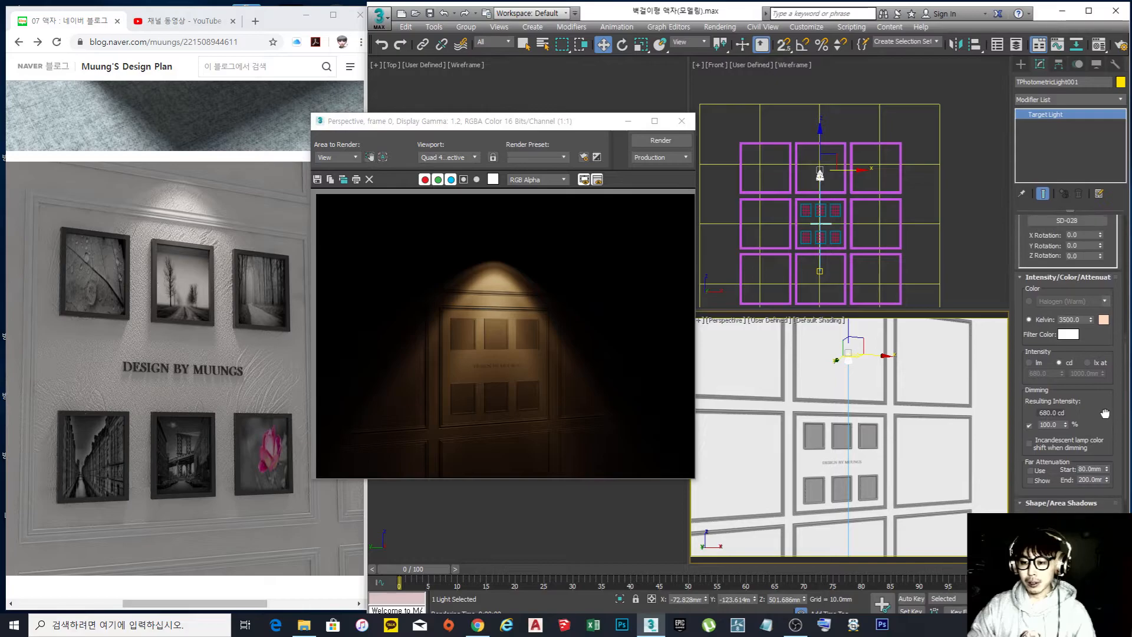
pyautogui.scroll(3, 1106, 351)
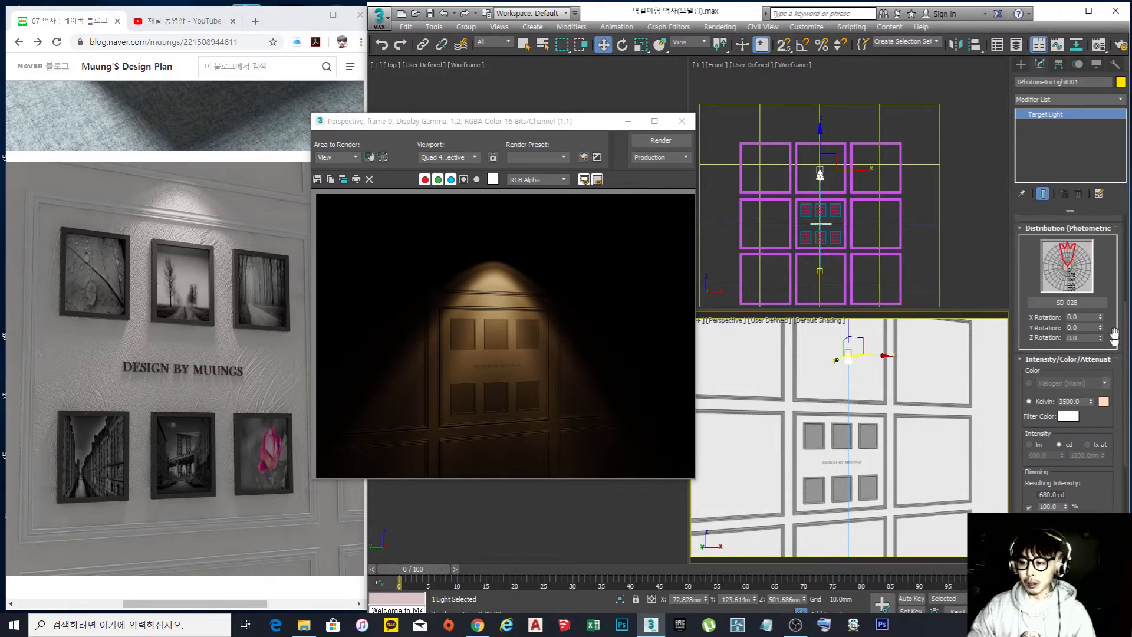
pyautogui.moveTo(1114, 274); pyautogui.dragTo(1120, 395)
pyautogui.scroll(3, 1120, 395)
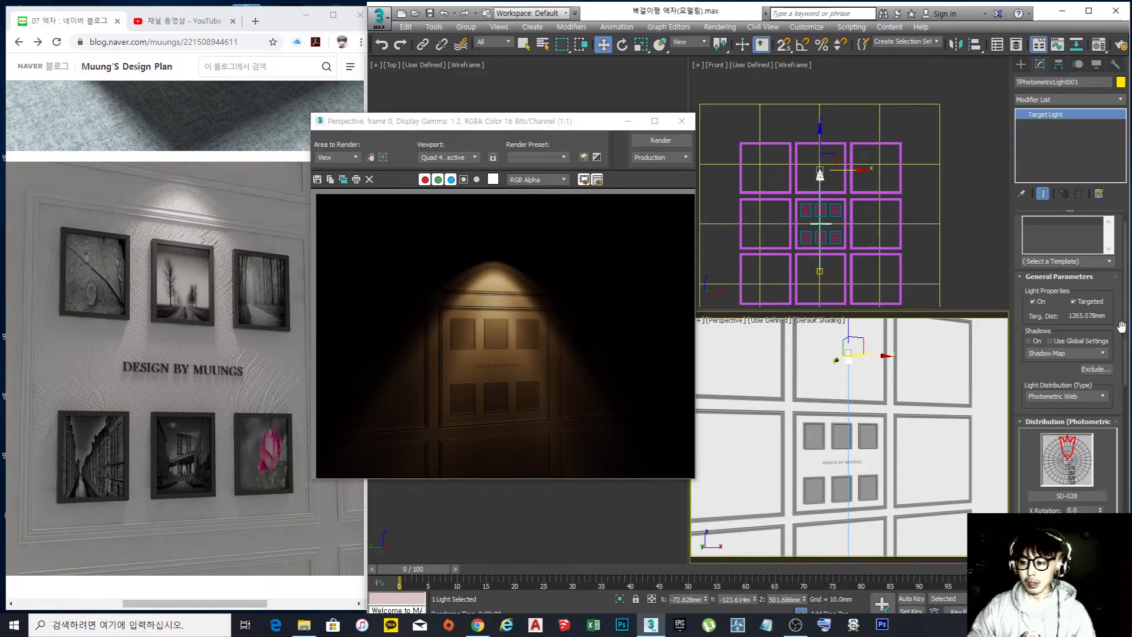
pyautogui.scroll(2, 1120, 342)
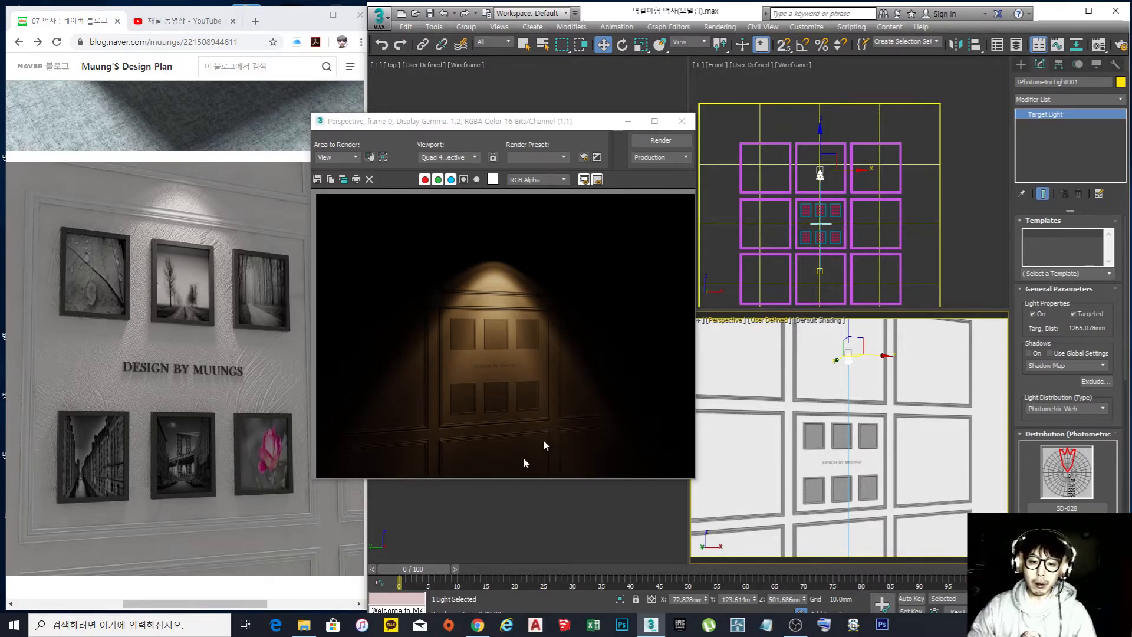
pyautogui.click(682, 121)
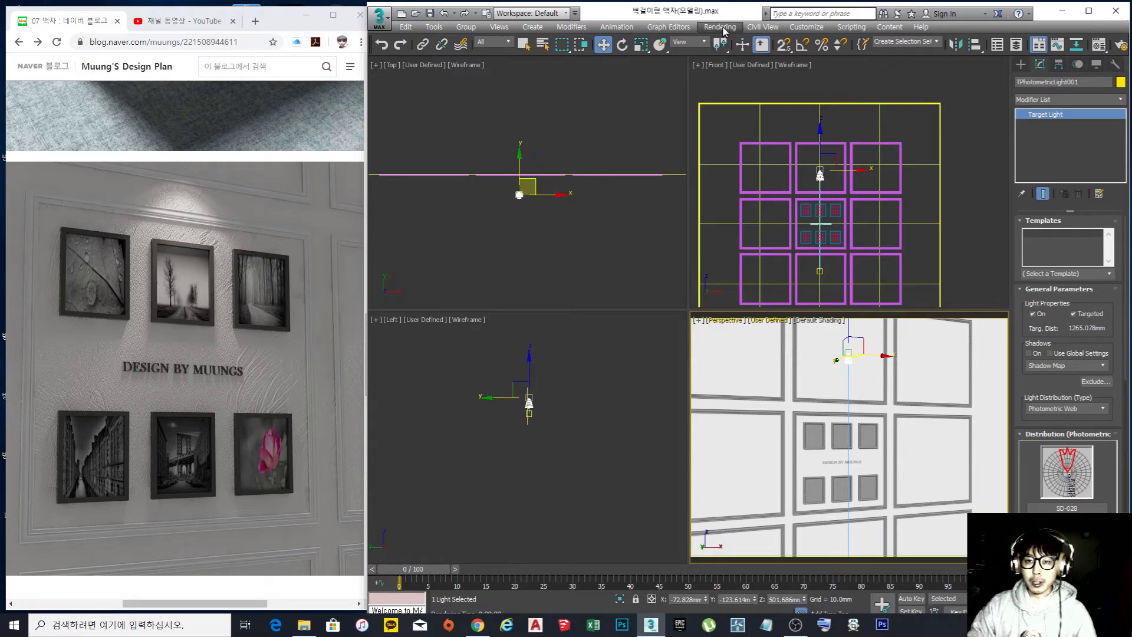
# - Open the units setup, try generic units, and return the display unit scale to metric Millimeters
pyautogui.click(813, 27)
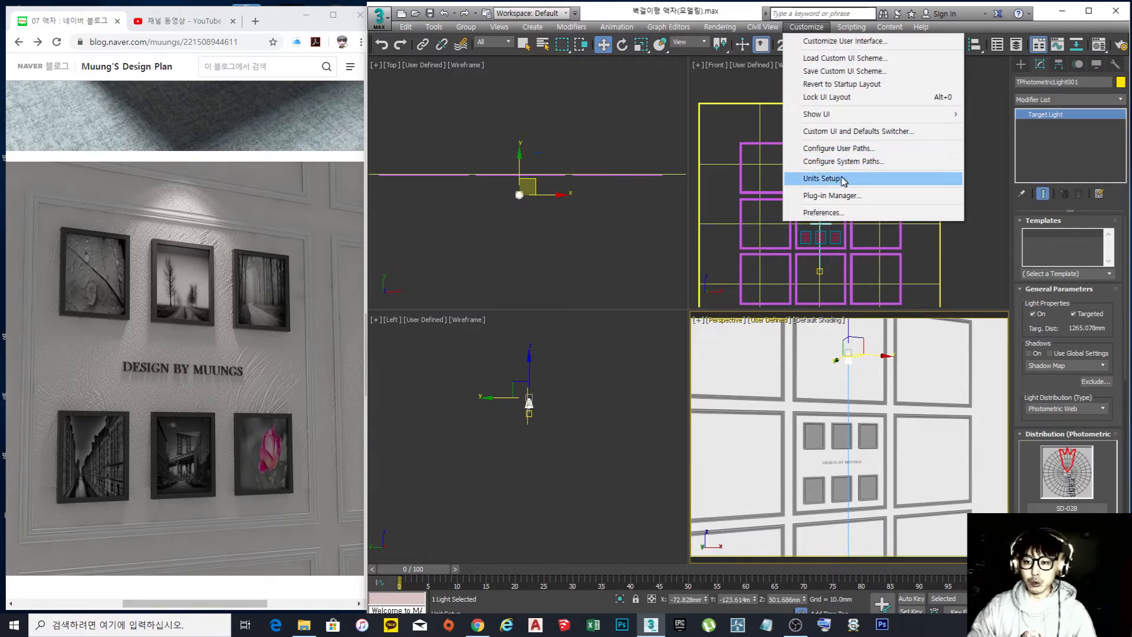
pyautogui.click(822, 178)
pyautogui.moveTo(715, 205); pyautogui.dragTo(564, 162)
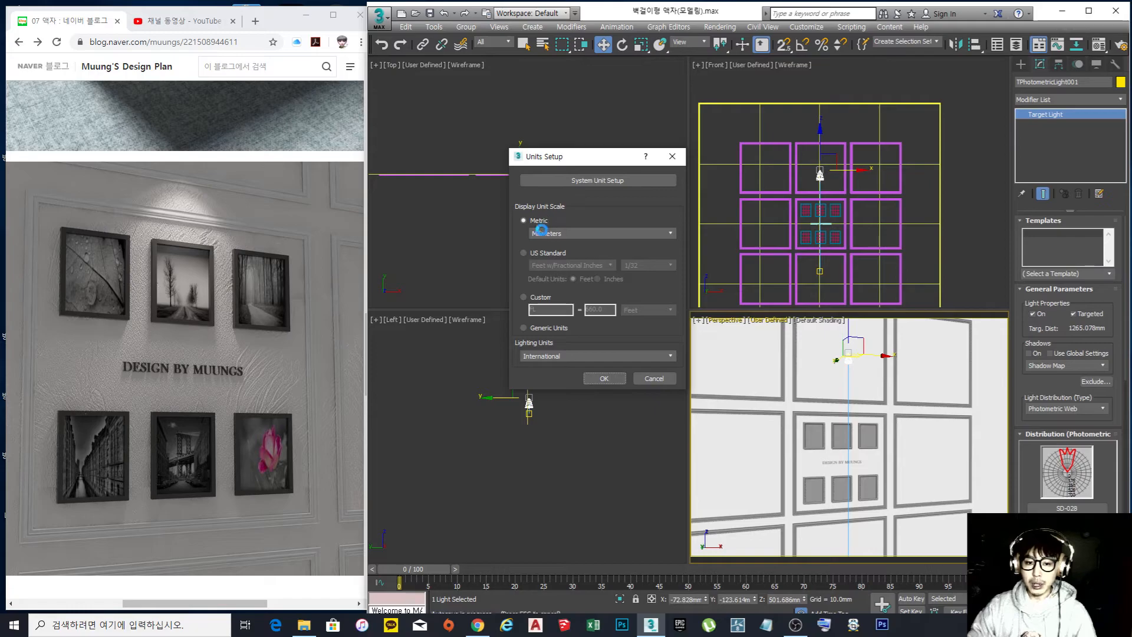
pyautogui.click(538, 329)
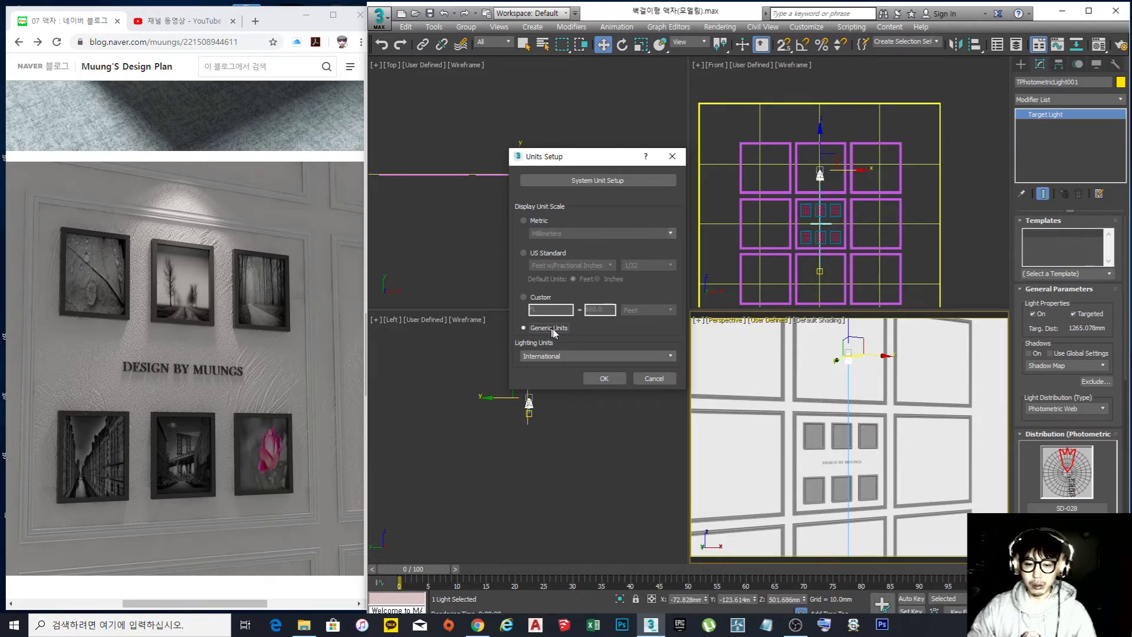
pyautogui.click(536, 221)
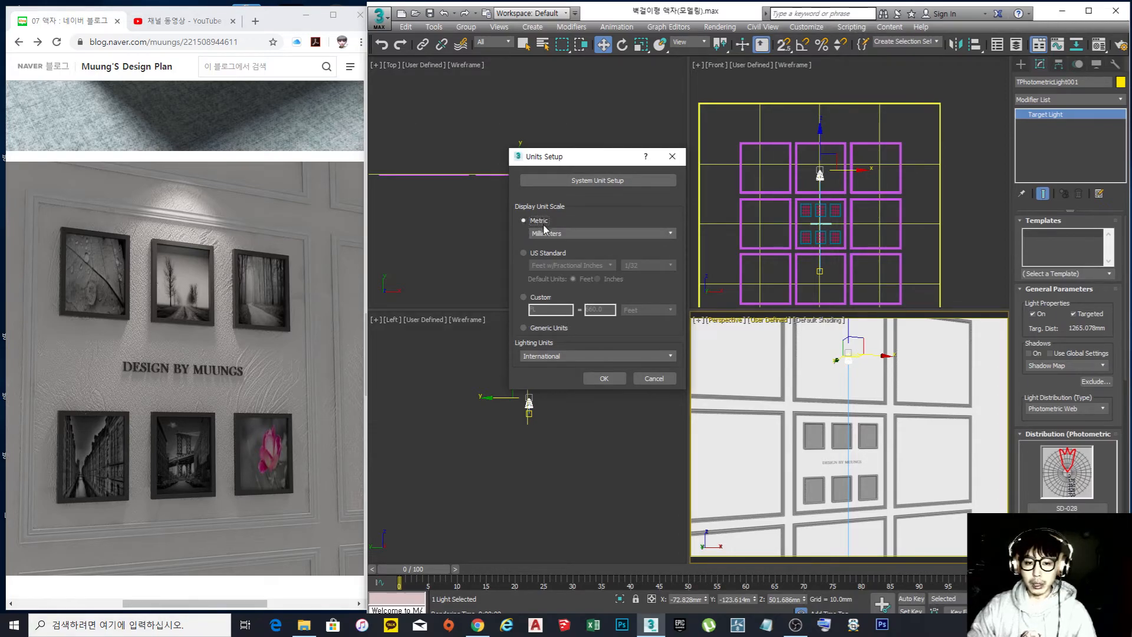
pyautogui.click(561, 238)
pyautogui.click(562, 239)
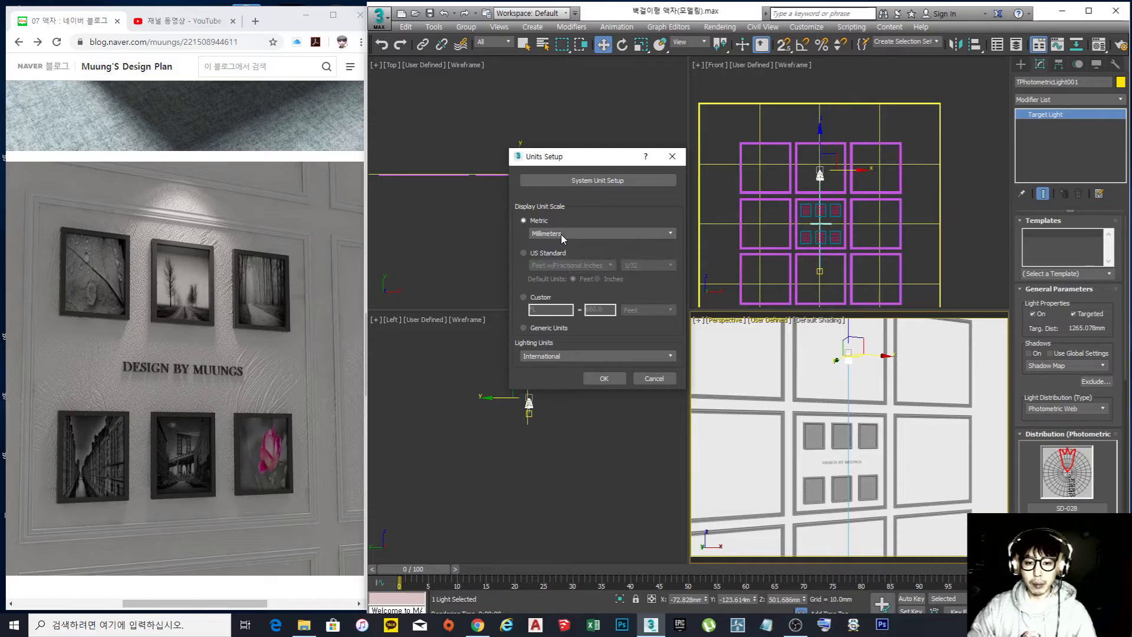
# - Check the system unit setup and accept a scale of 1 unit = 1.0 Millimeters
pyautogui.click(602, 181)
pyautogui.moveTo(603, 202); pyautogui.dragTo(767, 158)
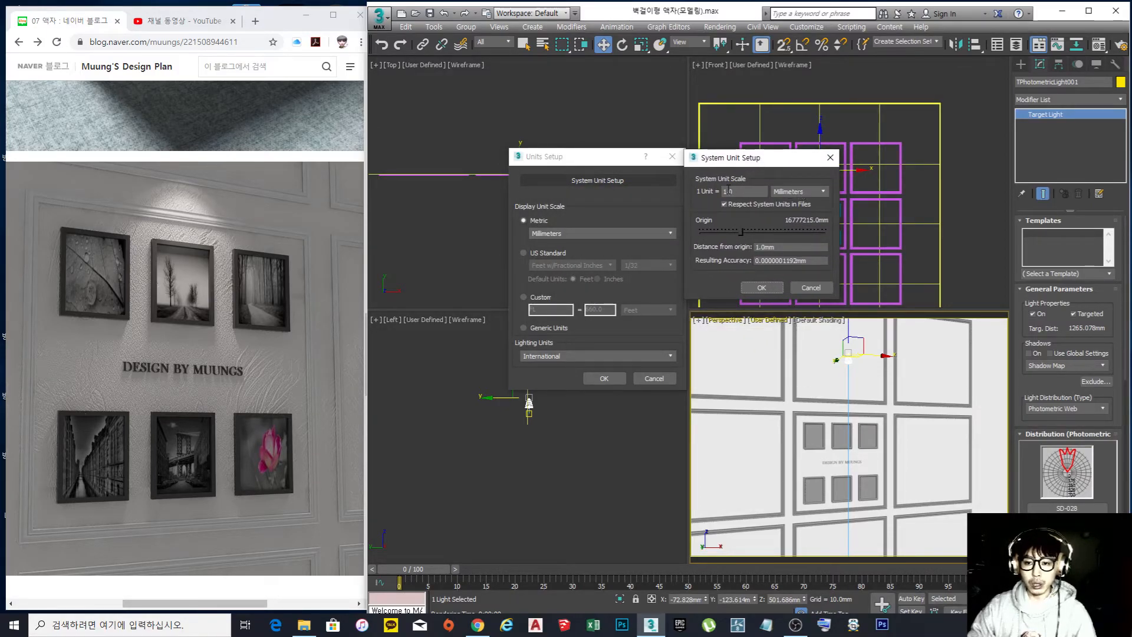
pyautogui.doubleClick(739, 190)
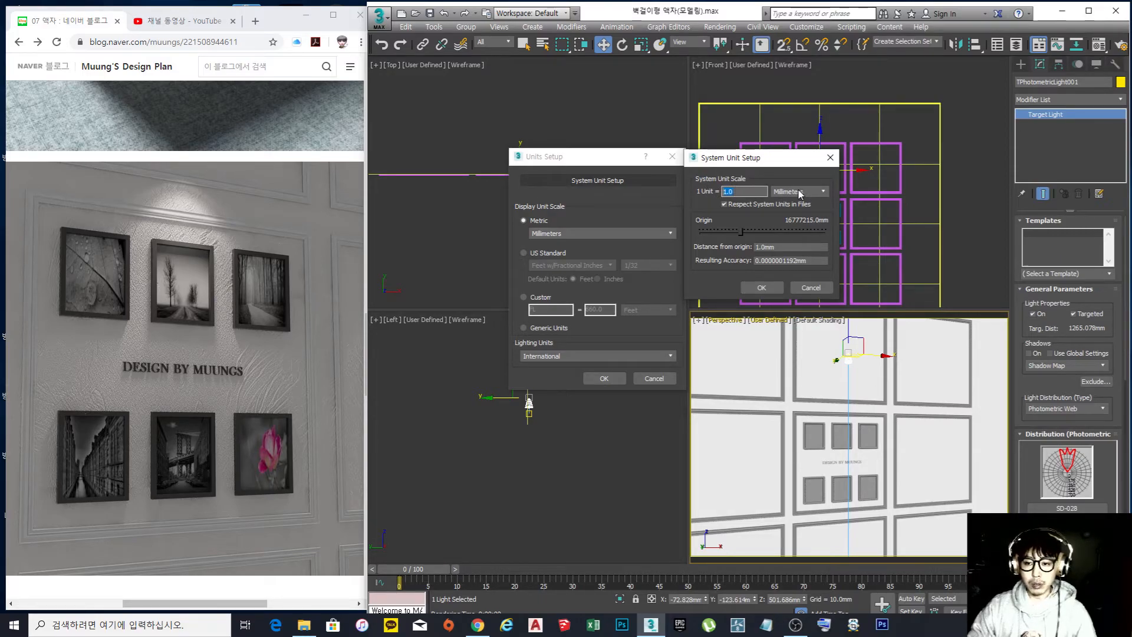
pyautogui.click(758, 288)
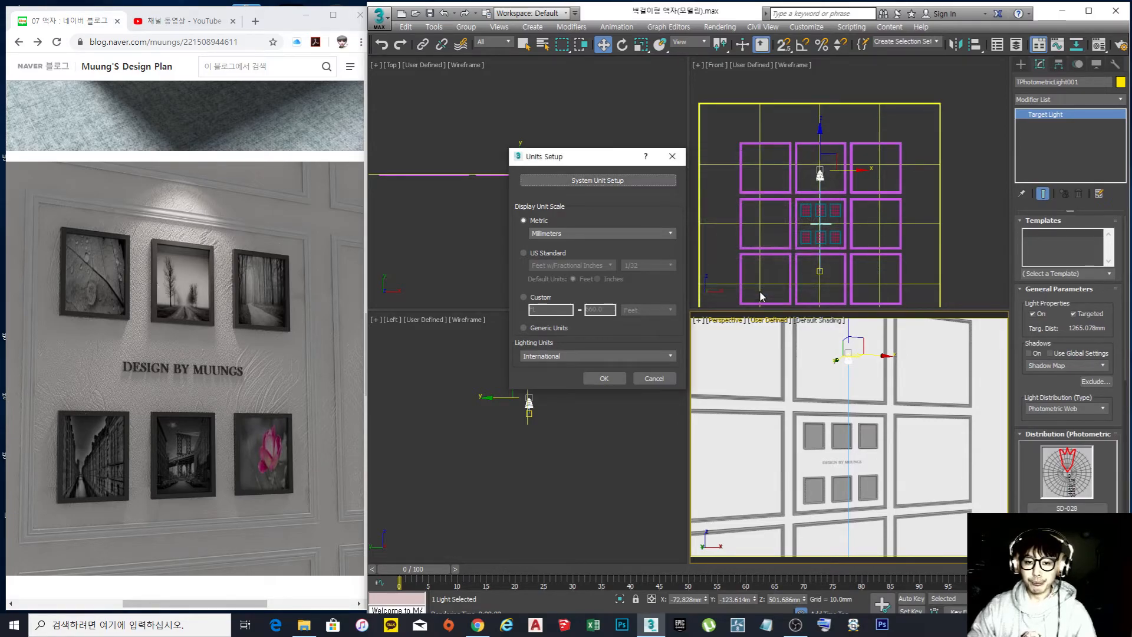
# - Check the metric display unit choices, keep Millimeters, and accept the units setup
pyautogui.click(578, 232)
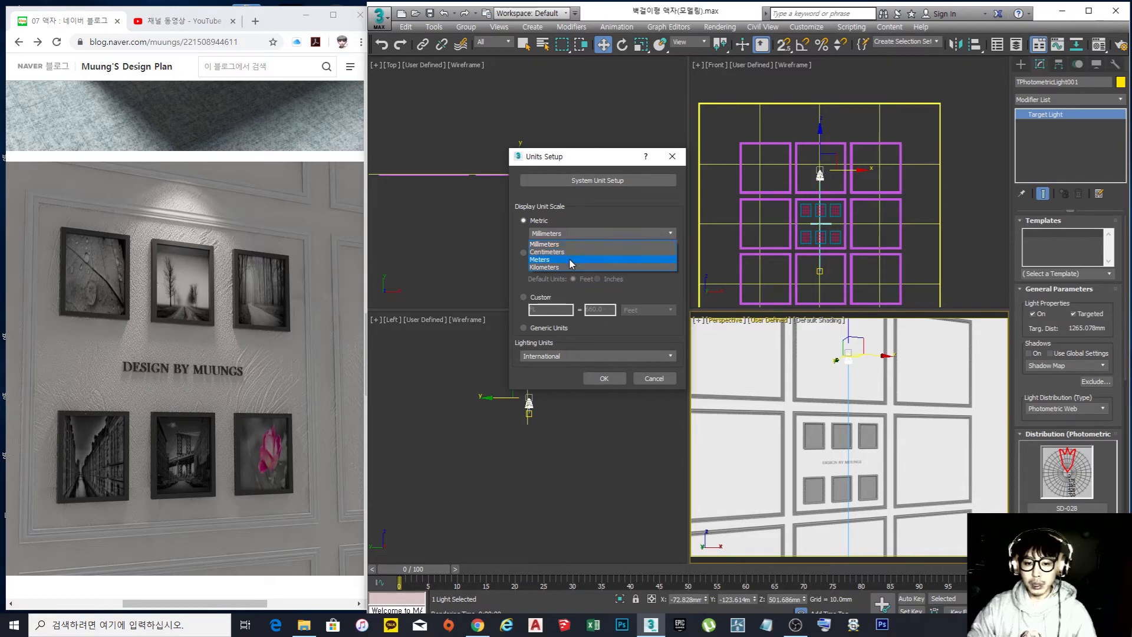
pyautogui.click(596, 210)
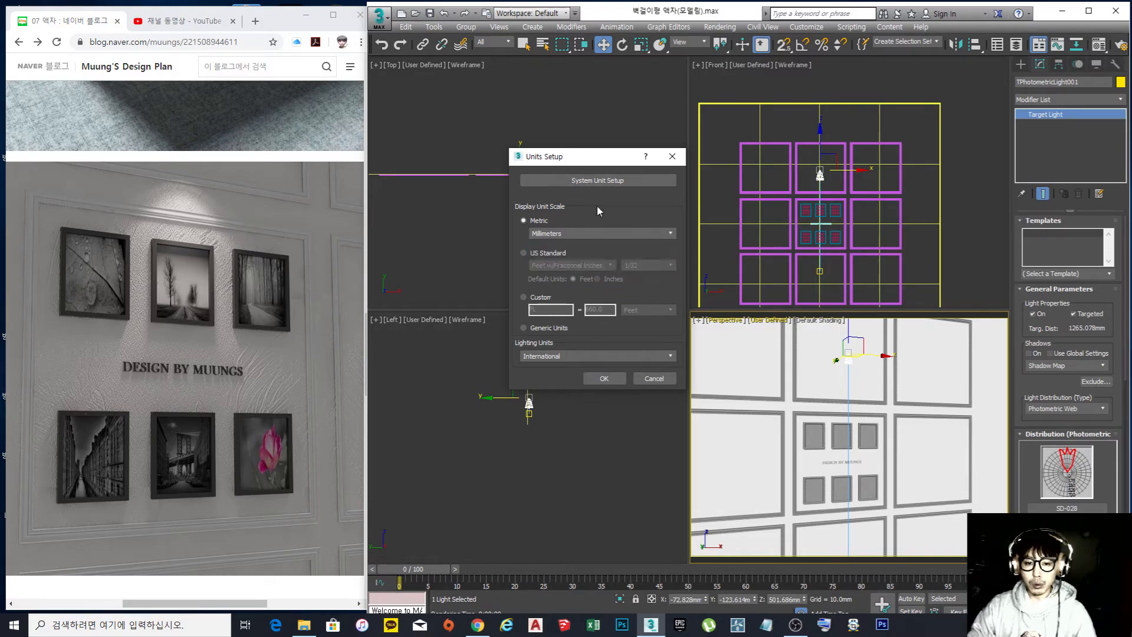
pyautogui.click(604, 379)
# - Select the wall plane behind the frames in the front view and review its box mapping dimensions
pyautogui.moveTo(799, 219); pyautogui.dragTo(802, 218, button='middle')
pyautogui.scroll(-4, 802, 219)
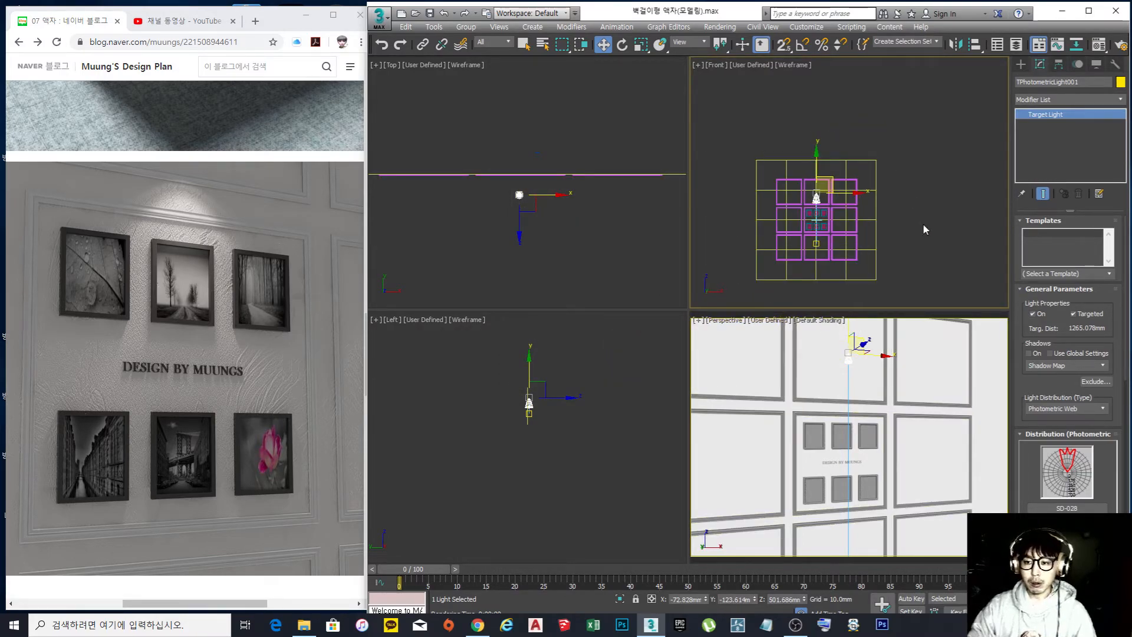
pyautogui.click(876, 215)
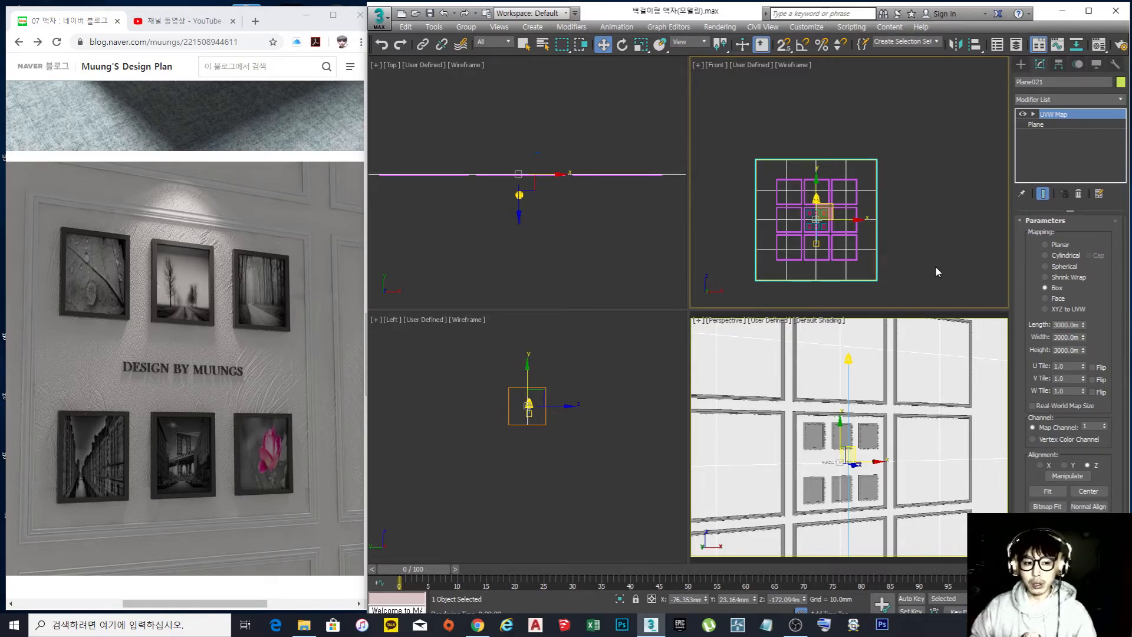
pyautogui.click(900, 273)
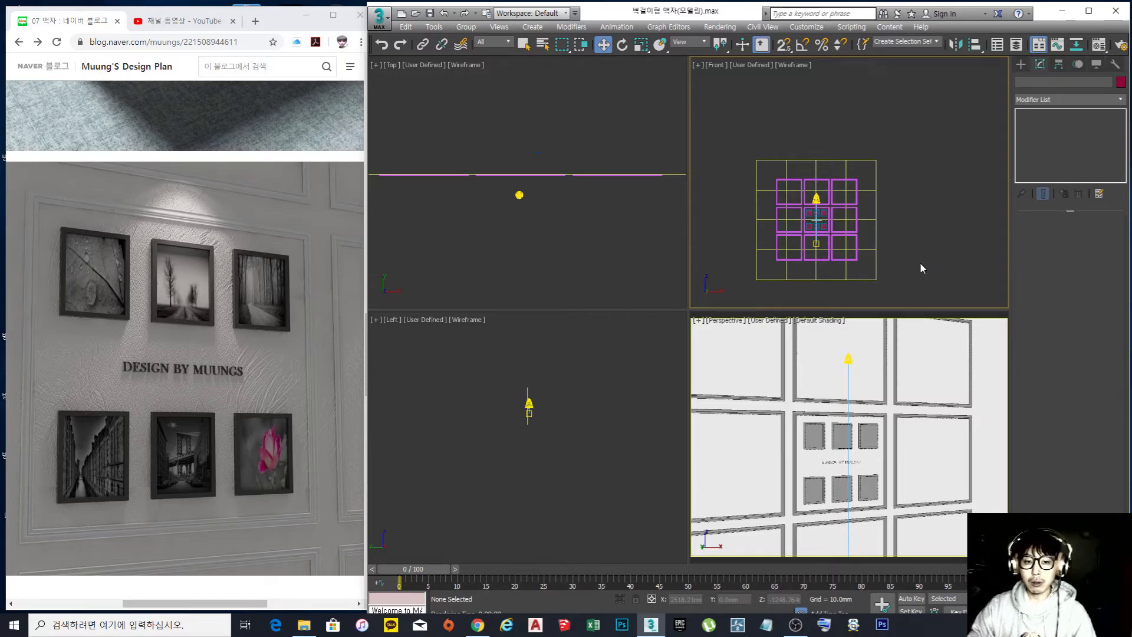
pyautogui.click(875, 247)
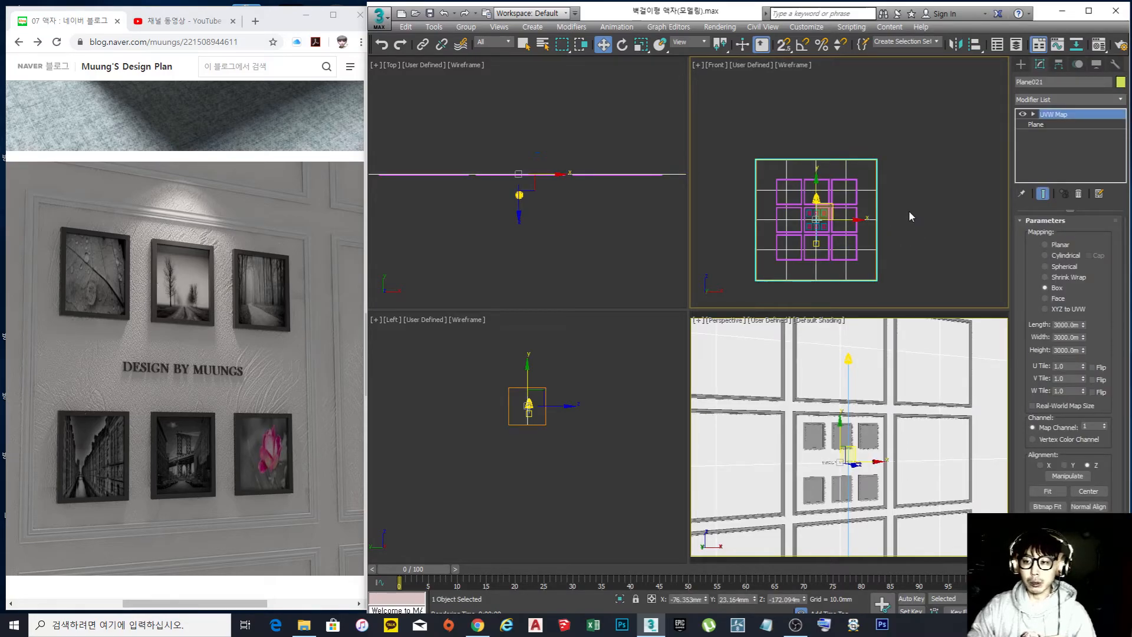
# - Select the wall, frames and lettering without the target light, and repeatedly scale them up uniformly to a vastly oversized wall
pyautogui.scroll(-4, 908, 210)
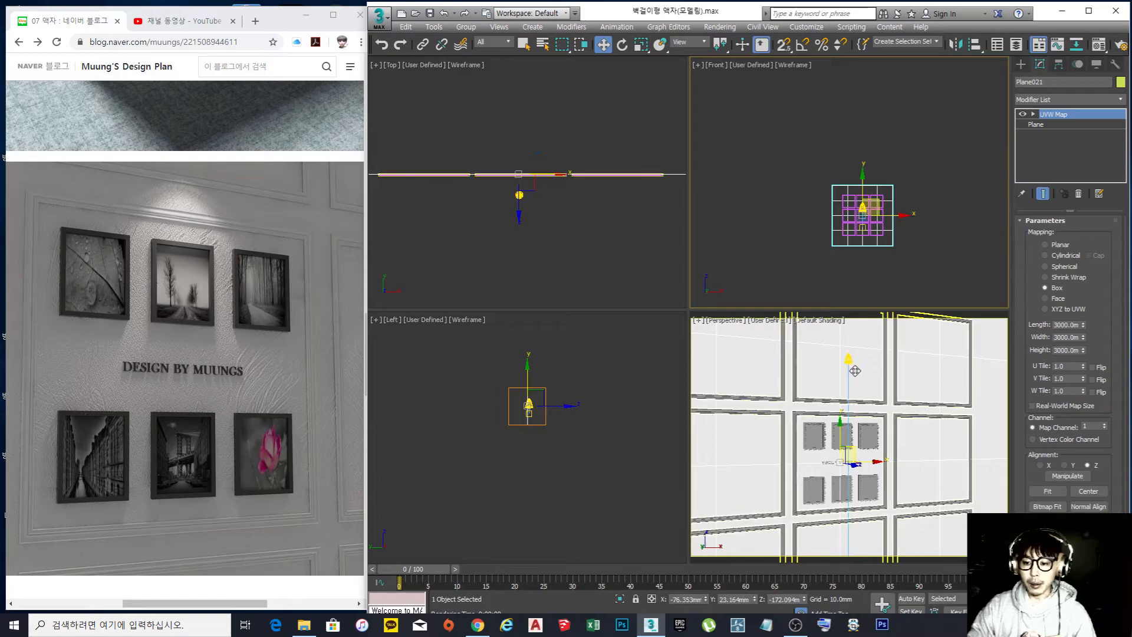
pyautogui.click(797, 129)
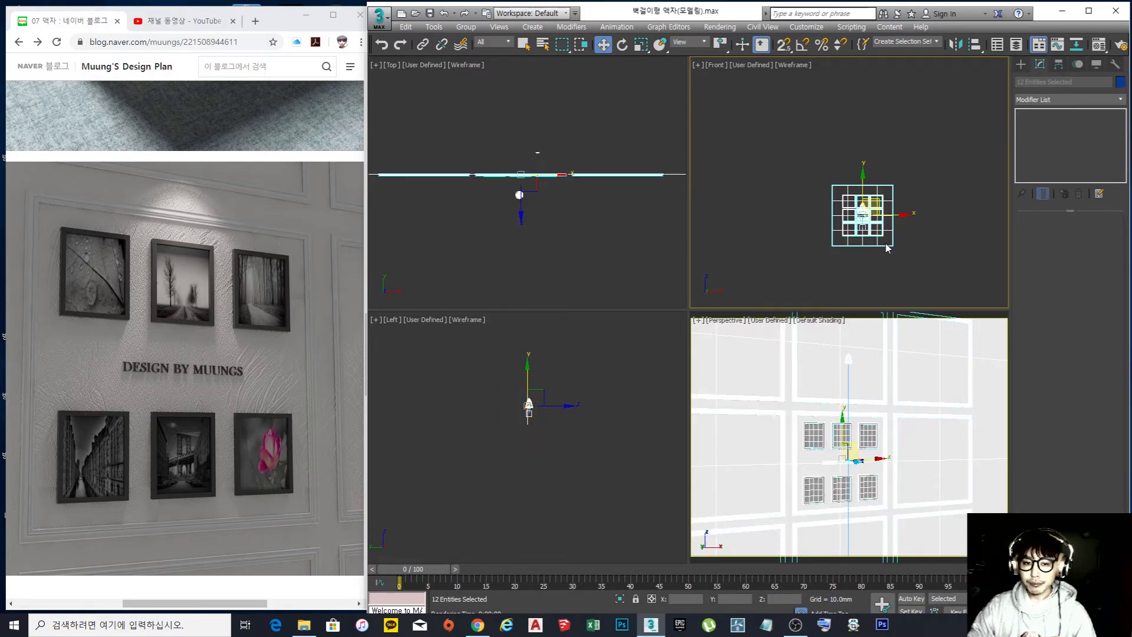
pyautogui.scroll(-4, 569, 197)
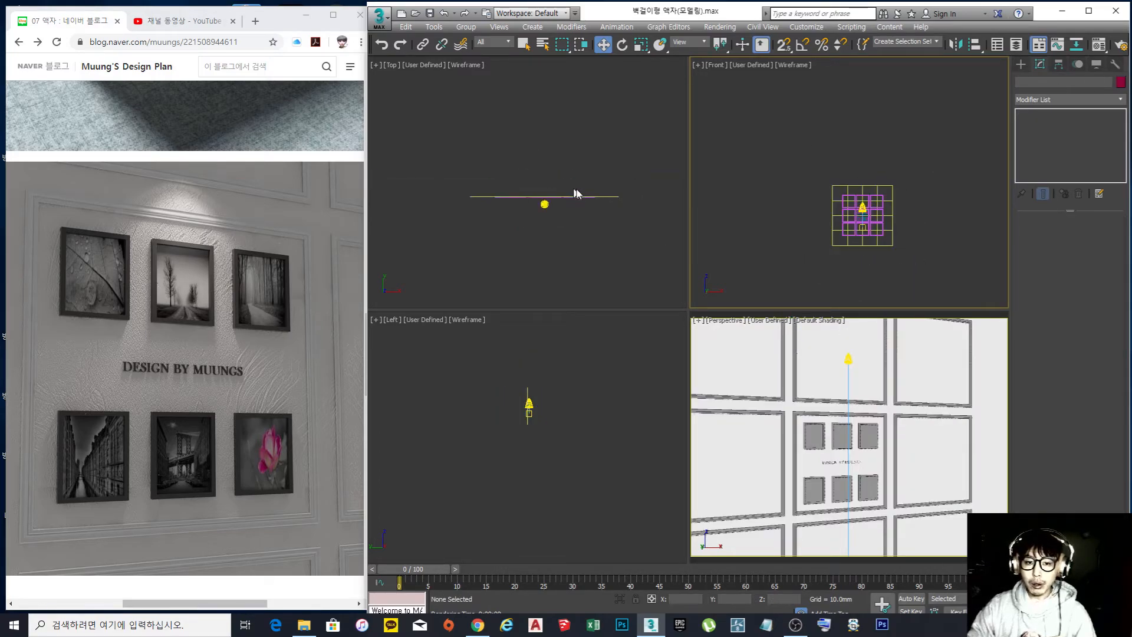
pyautogui.moveTo(623, 200); pyautogui.dragTo(454, 189)
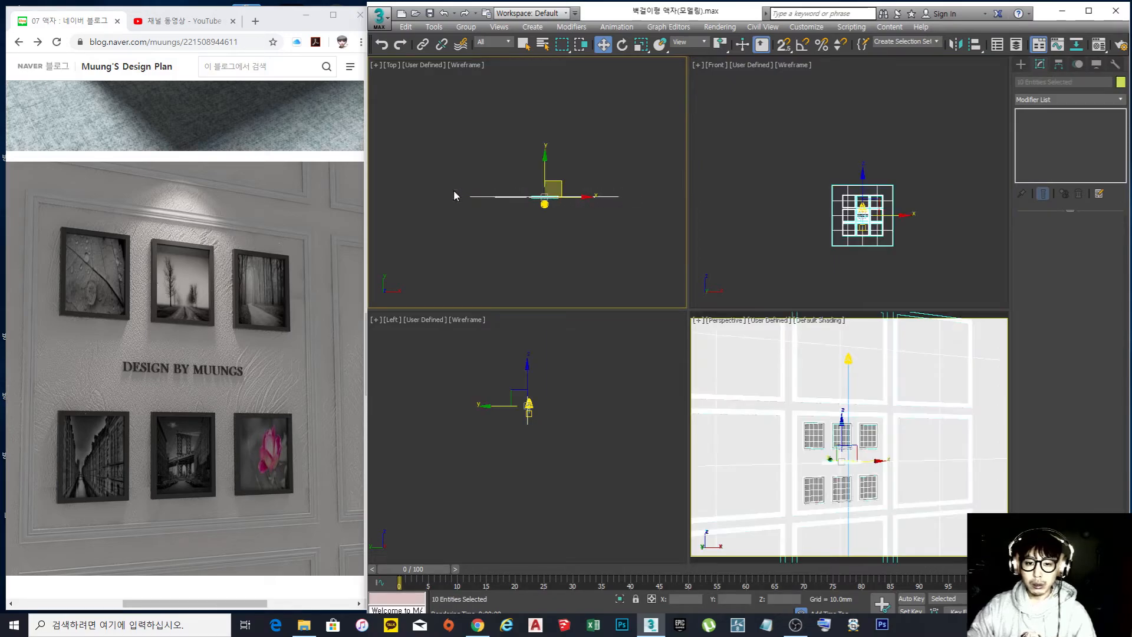
pyautogui.scroll(-4, 835, 260)
pyautogui.moveTo(847, 257); pyautogui.dragTo(775, 252, button='middle')
pyautogui.press('r')
pyautogui.moveTo(769, 238); pyautogui.dragTo(898, 158)
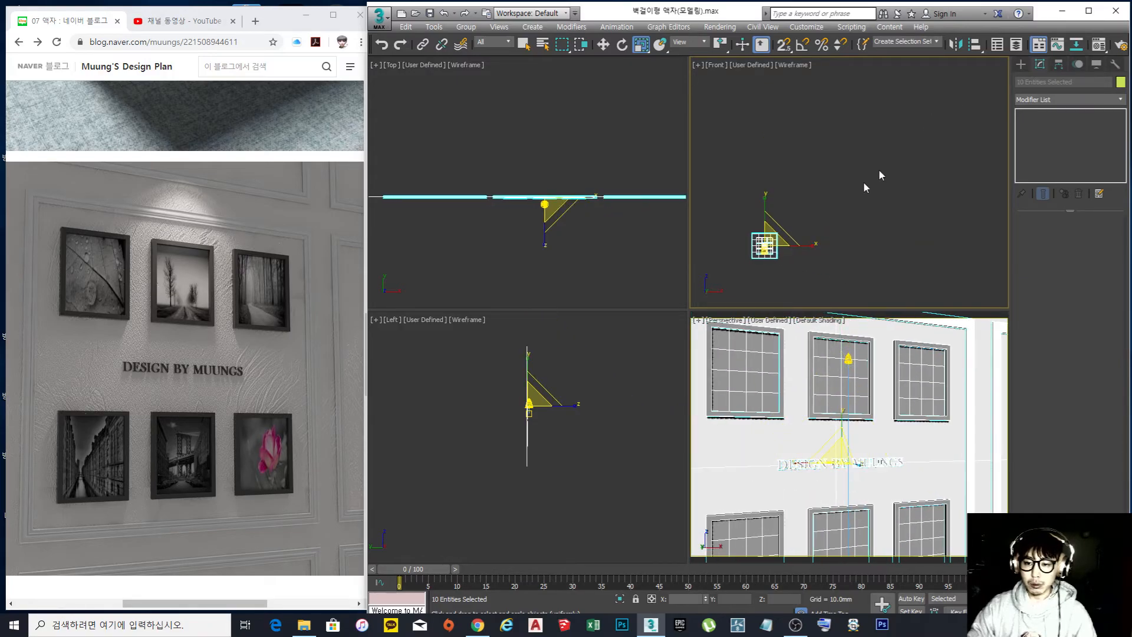
pyautogui.moveTo(768, 238); pyautogui.dragTo(944, 112)
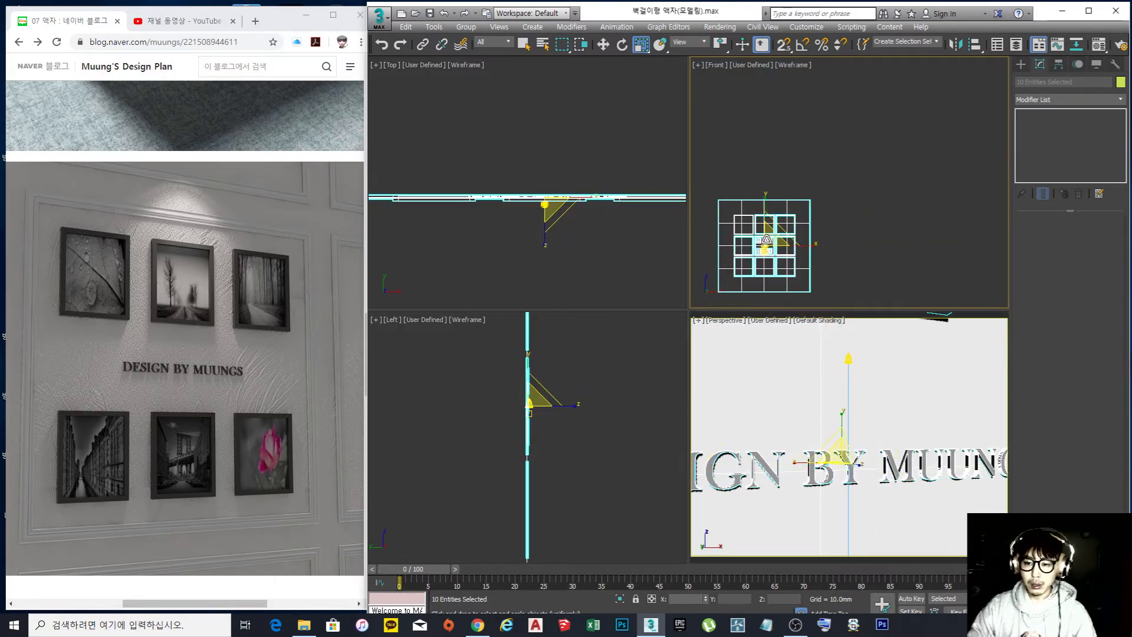
pyautogui.moveTo(769, 238); pyautogui.dragTo(993, 83)
pyautogui.scroll(-6, 825, 192)
pyautogui.moveTo(824, 192); pyautogui.dragTo(956, 83)
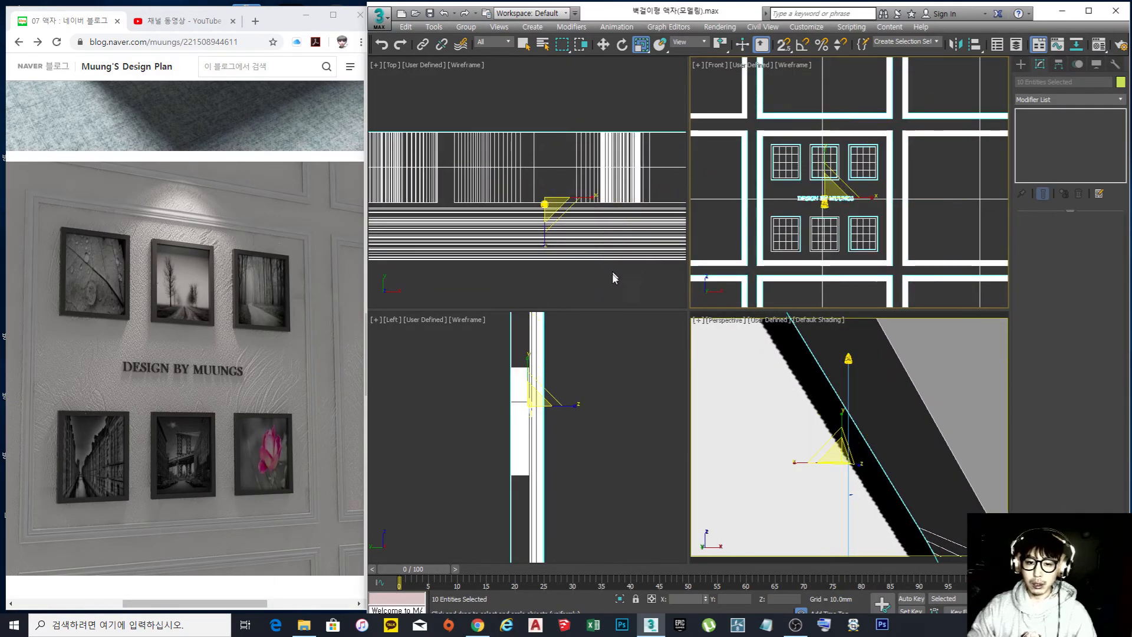
# - Move the target light and its target out in front of the enlarged wall in the top view
pyautogui.click(614, 274)
pyautogui.scroll(6, 529, 199)
pyautogui.moveTo(563, 201); pyautogui.dragTo(612, 240)
pyautogui.scroll(-10, 619, 214)
pyautogui.scroll(-6, 623, 215)
pyautogui.moveTo(640, 202); pyautogui.dragTo(593, 189, button='middle')
pyautogui.press('w')
pyautogui.moveTo(575, 172); pyautogui.dragTo(596, 238)
pyautogui.moveTo(597, 235); pyautogui.dragTo(551, 212, button='middle')
pyautogui.scroll(5, 535, 195)
pyautogui.click(620, 248)
pyautogui.scroll(-6, 625, 223)
pyautogui.moveTo(629, 234); pyautogui.dragTo(546, 220, button='middle')
# - Raise the light to about Z 422840 mm in the wall's upper middle panel and render the perspective view of the whole wall
pyautogui.middleClick(853, 391)
pyautogui.scroll(-8, 852, 391)
pyautogui.scroll(3, 852, 382)
pyautogui.scroll(-2, 856, 423)
pyautogui.scroll(-3, 856, 422)
pyautogui.keyDown('alt'); pyautogui.moveTo(857, 422); pyautogui.dragTo(884, 422, button='middle'); pyautogui.keyUp('alt')
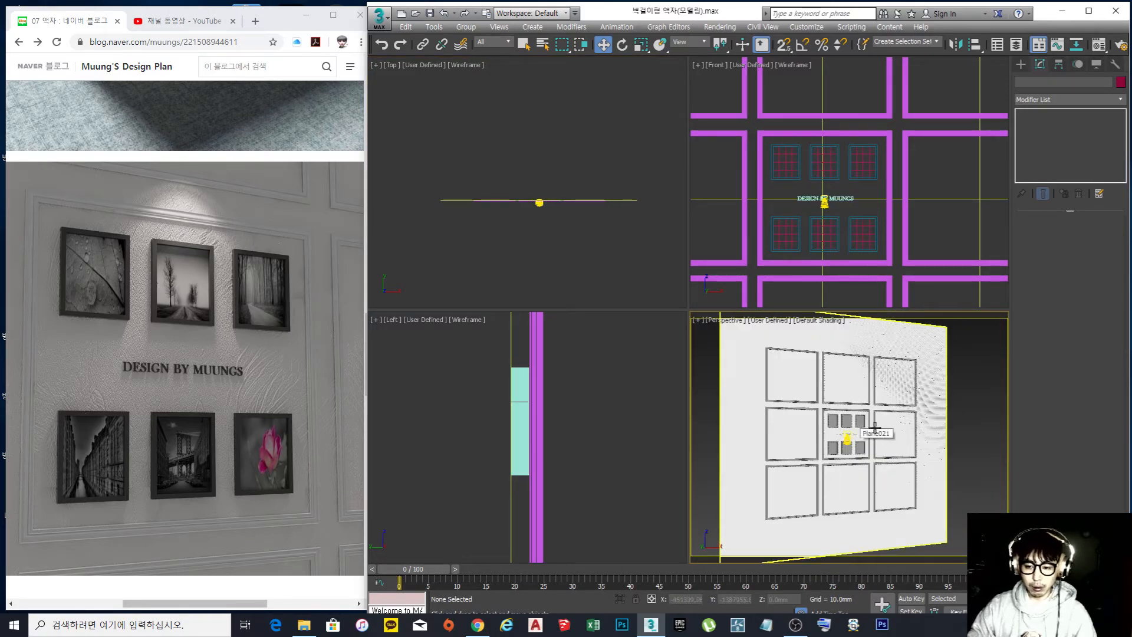
pyautogui.click(827, 202)
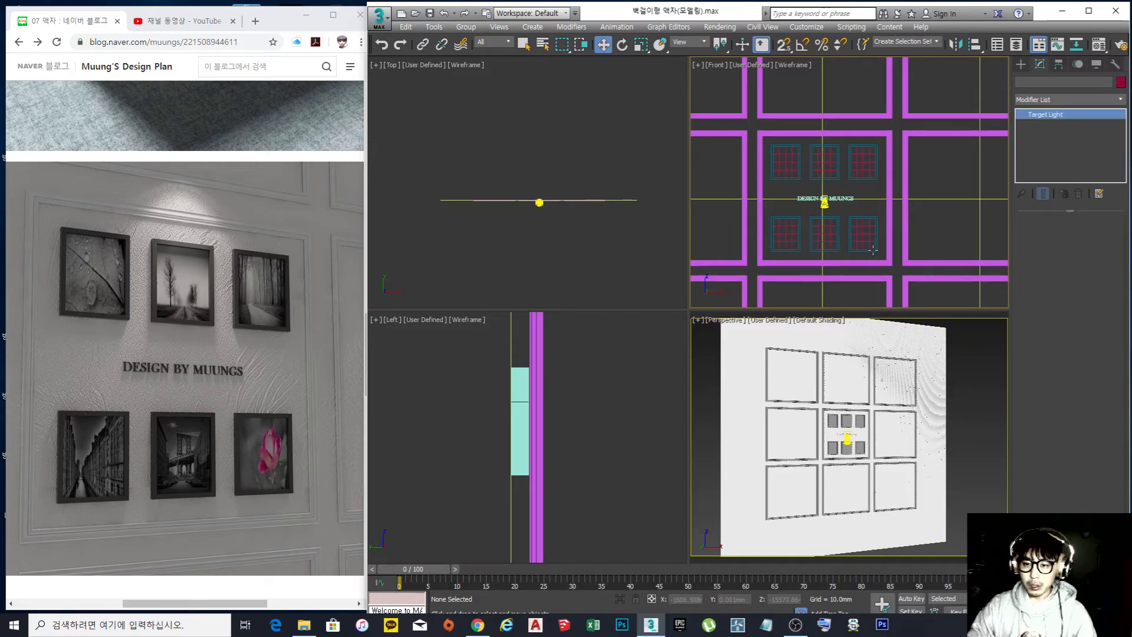
pyautogui.moveTo(824, 177); pyautogui.dragTo(825, 67)
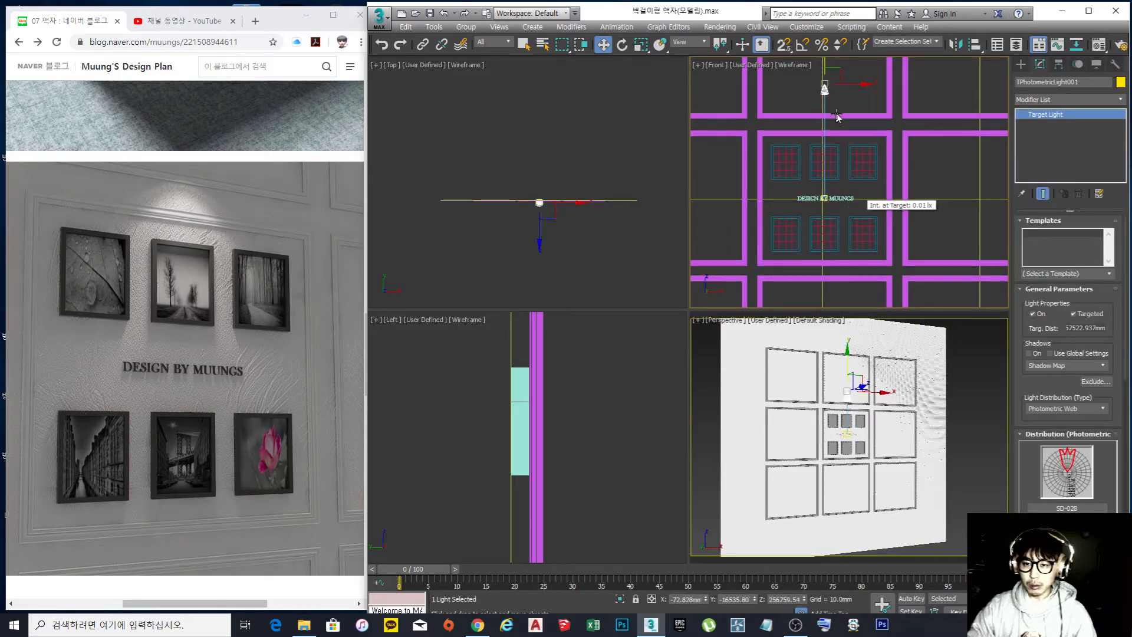
pyautogui.scroll(-5, 836, 115)
pyautogui.moveTo(836, 127); pyautogui.dragTo(831, 204, button='middle')
pyautogui.moveTo(830, 205); pyautogui.dragTo(830, 176)
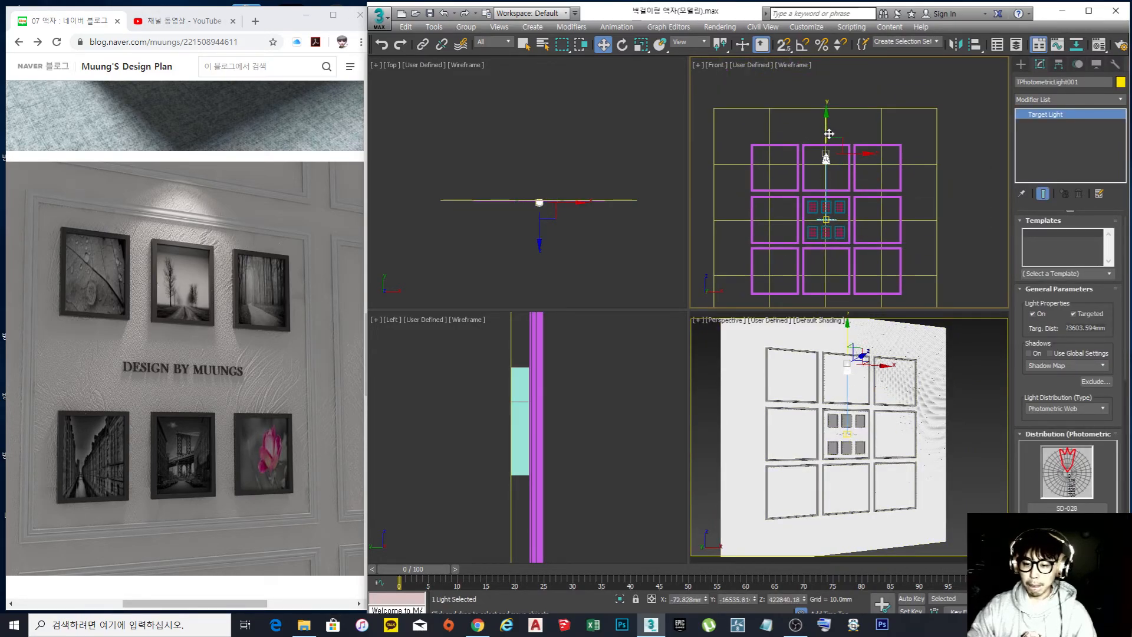
pyautogui.click(978, 399)
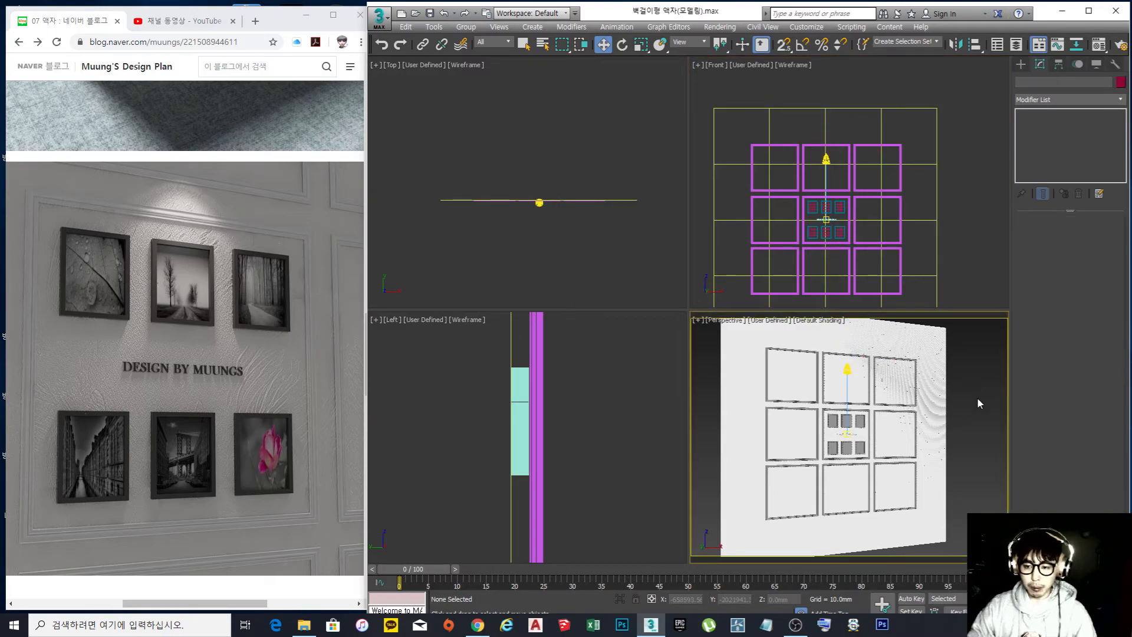
pyautogui.hotkey('shift', 'q')
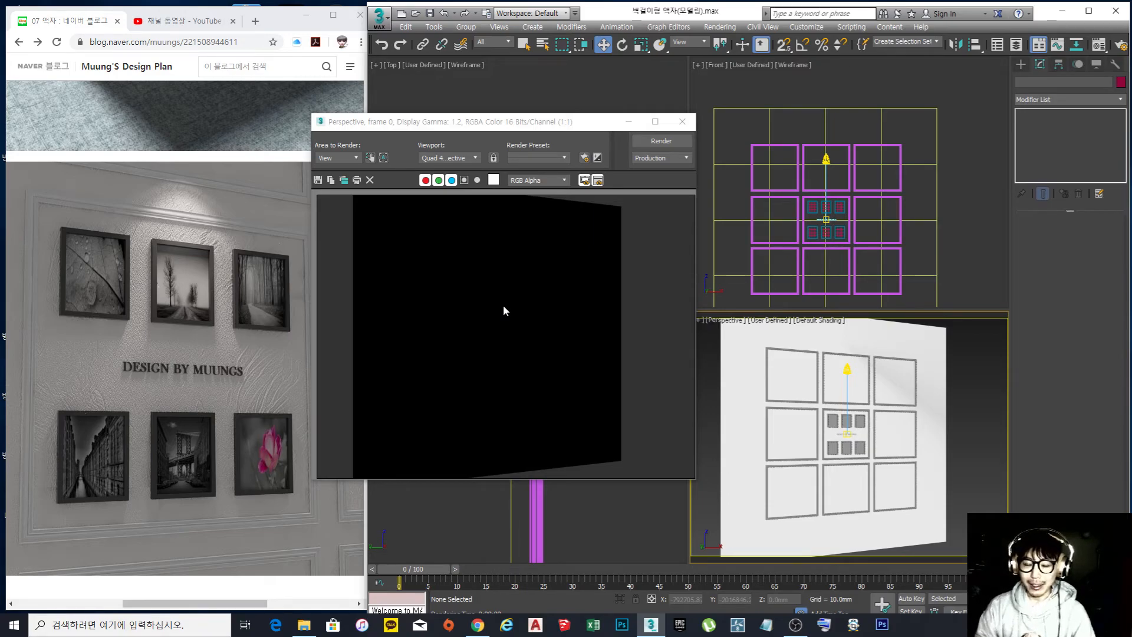
# - Select the target light and switch off its percentage dimming so the candela intensity can be edited
pyautogui.click(826, 157)
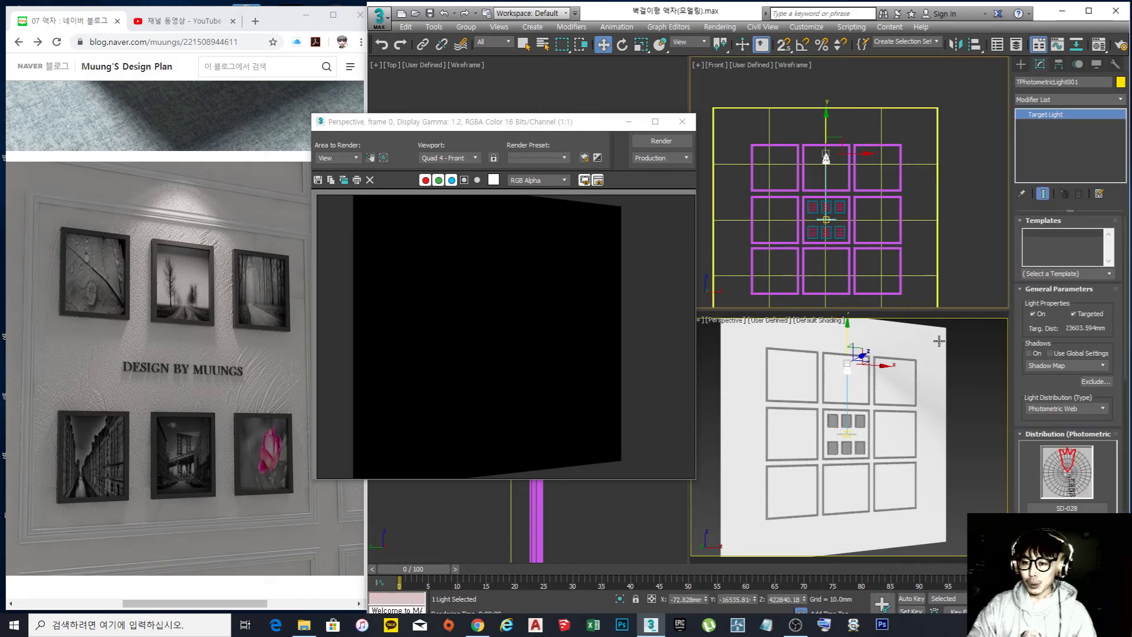
pyautogui.moveTo(1119, 317); pyautogui.dragTo(1121, 292)
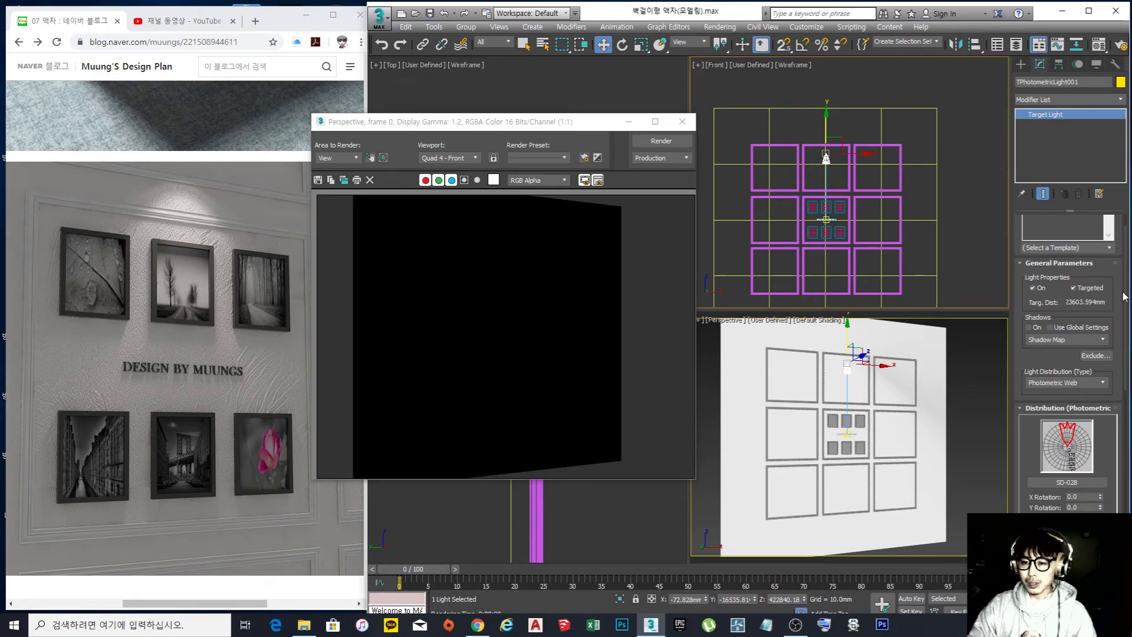
pyautogui.scroll(-3, 1121, 310)
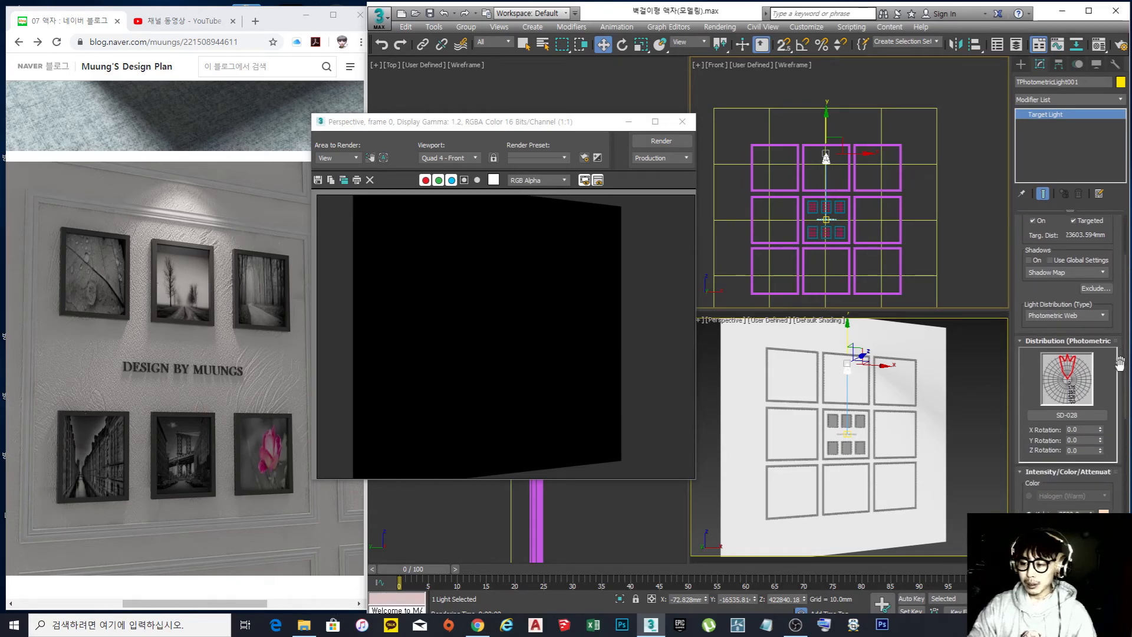
pyautogui.scroll(-4, 1119, 378)
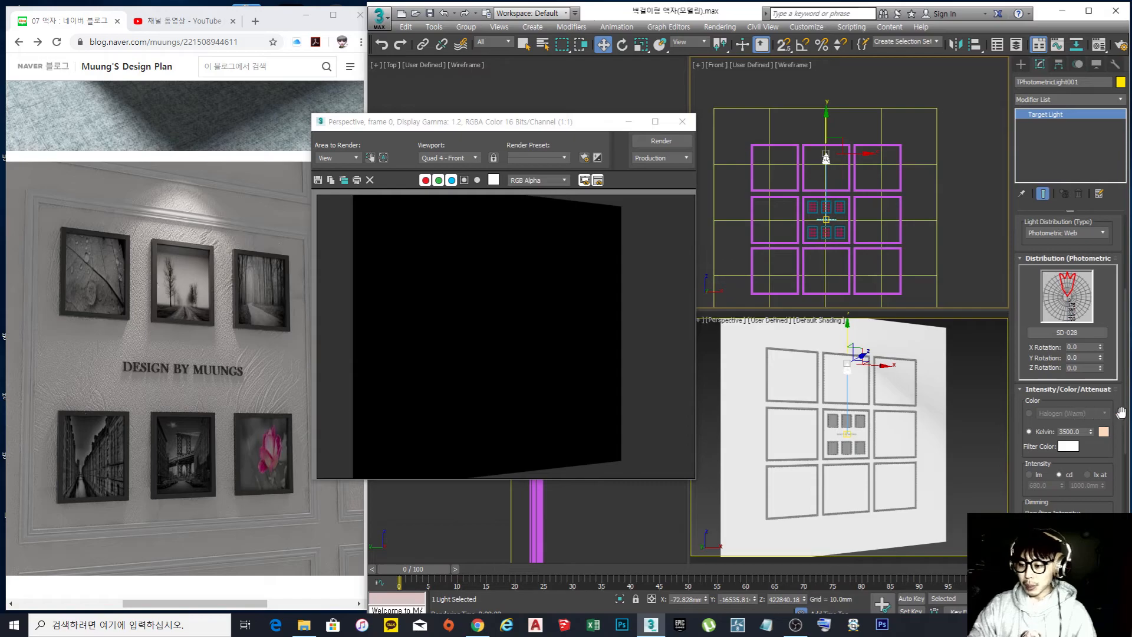
pyautogui.moveTo(1120, 412); pyautogui.dragTo(1121, 326)
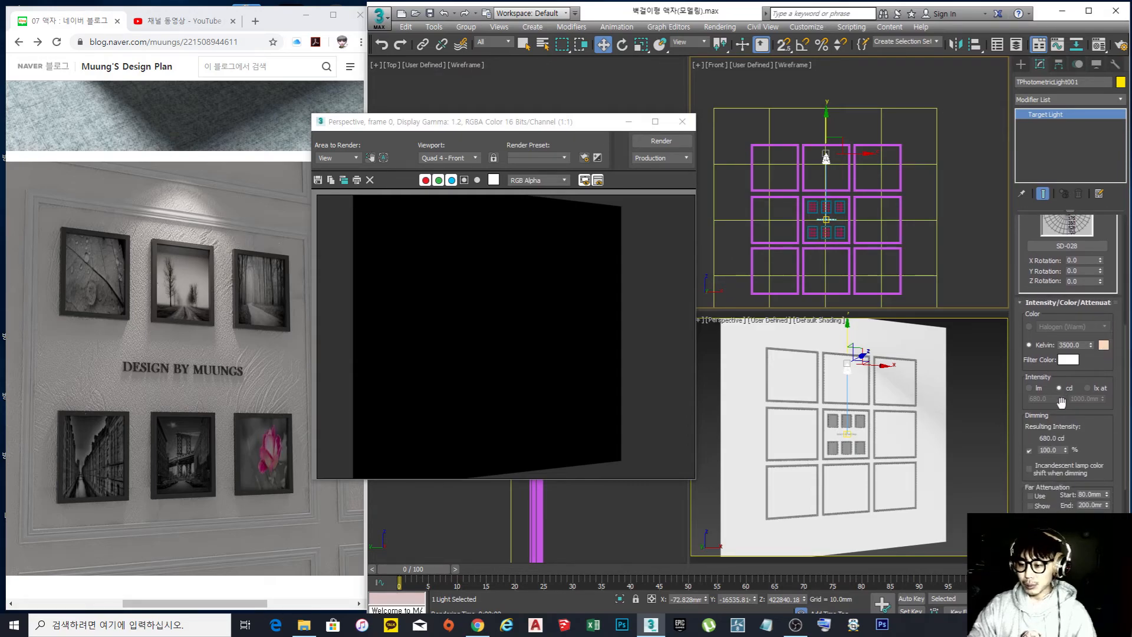
pyautogui.click(1030, 450)
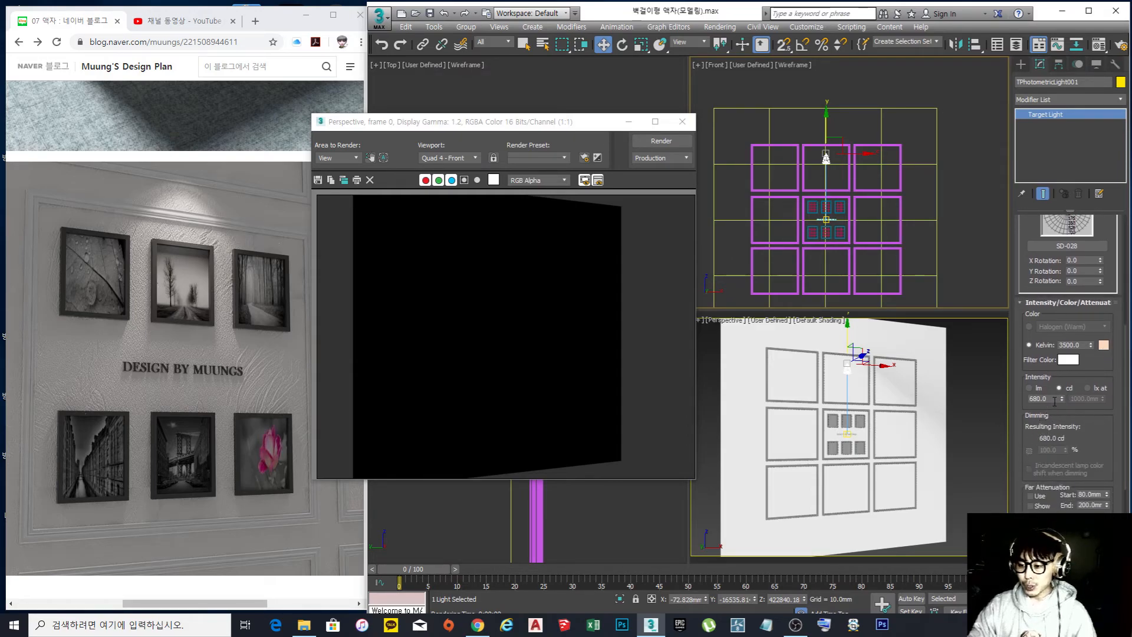
# - Set the light's intensity to 2000 cd and render the perspective view again
pyautogui.moveTo(1055, 400); pyautogui.dragTo(997, 405)
pyautogui.write('2')
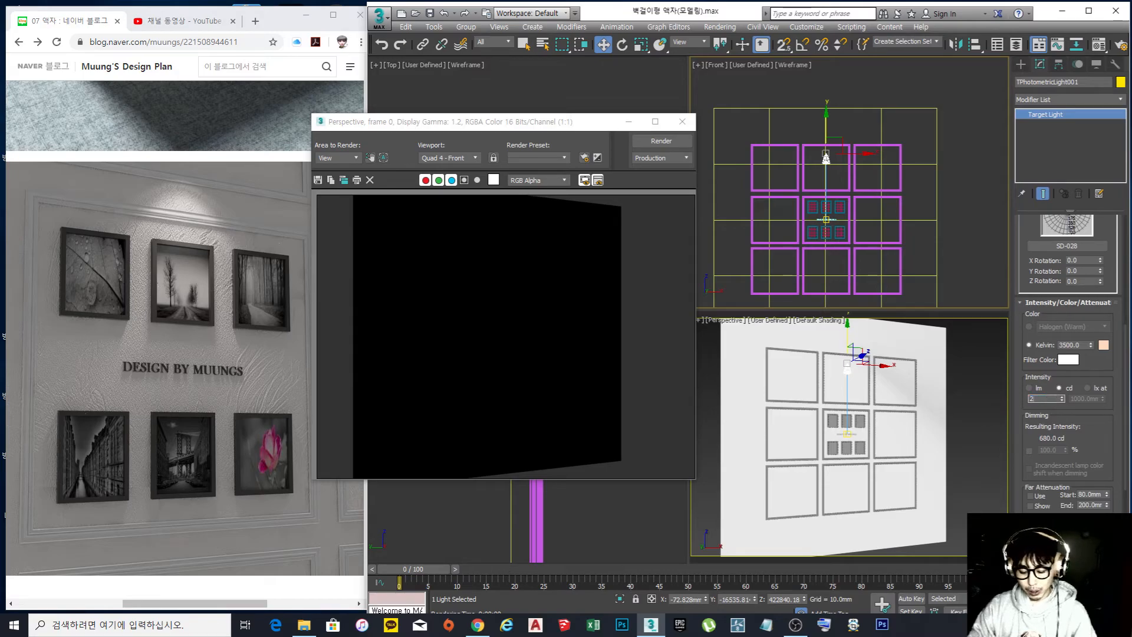
pyautogui.write('000')
pyautogui.press('Return')
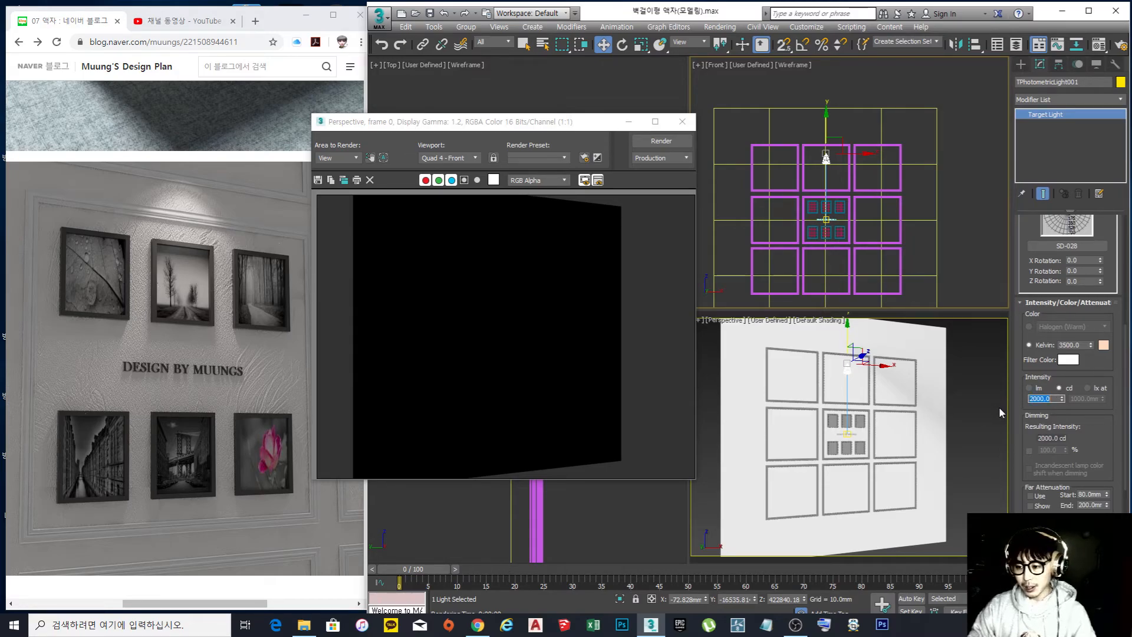
pyautogui.rightClick(780, 374)
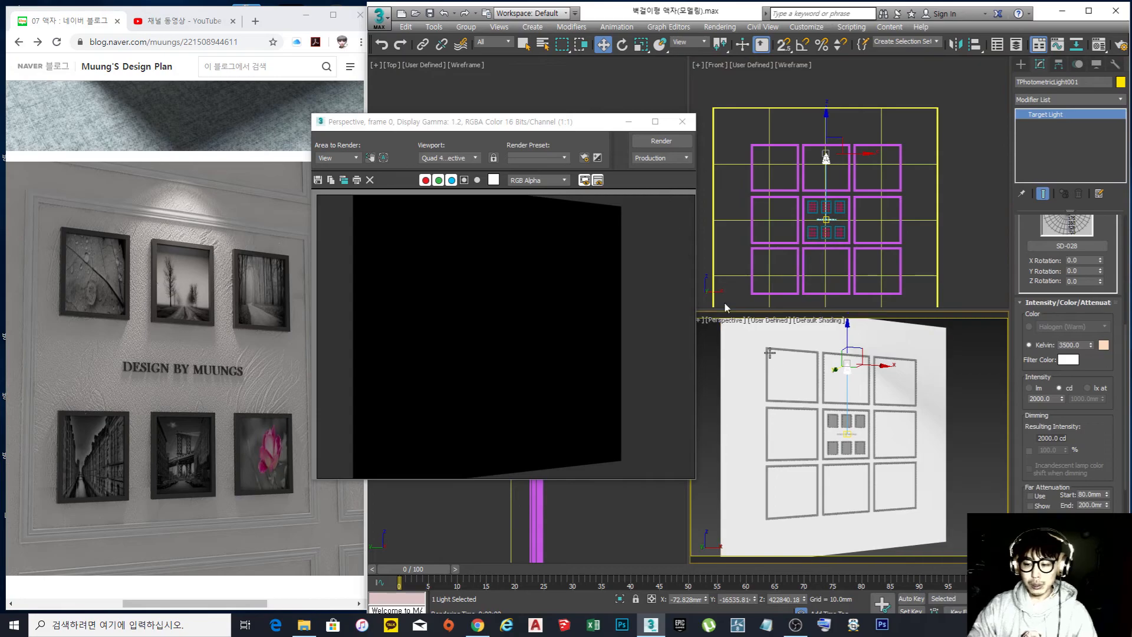
pyautogui.click(661, 141)
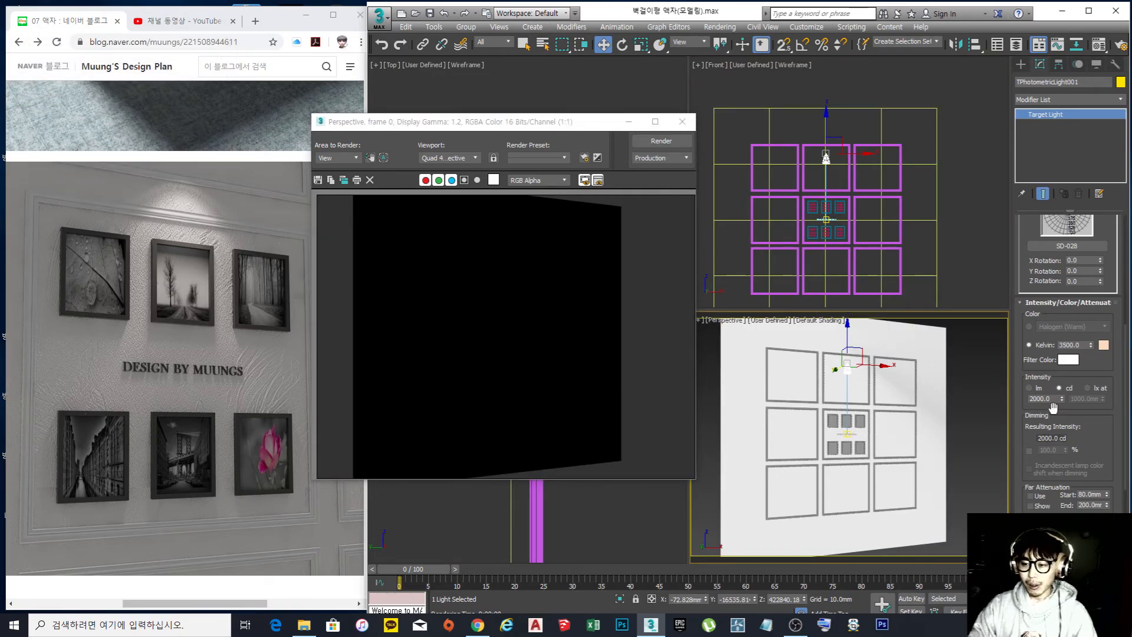
# - Increase the light's intensity to 20000 cd and re-render the perspective view
pyautogui.moveTo(1056, 399); pyautogui.dragTo(955, 403)
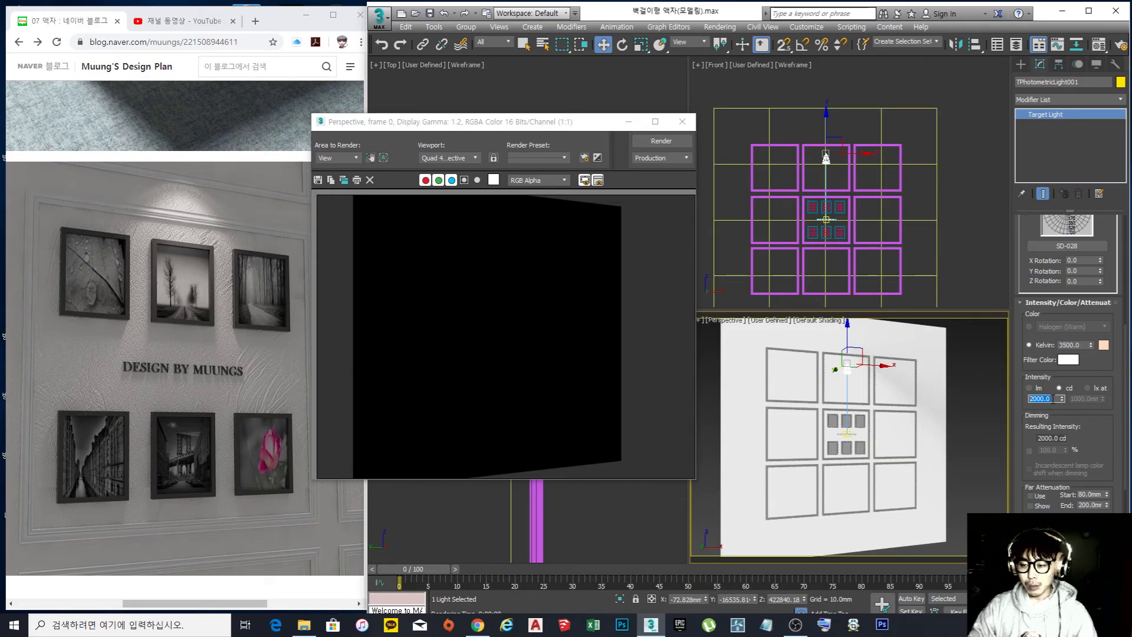
pyautogui.write('2000')
pyautogui.press('Return')
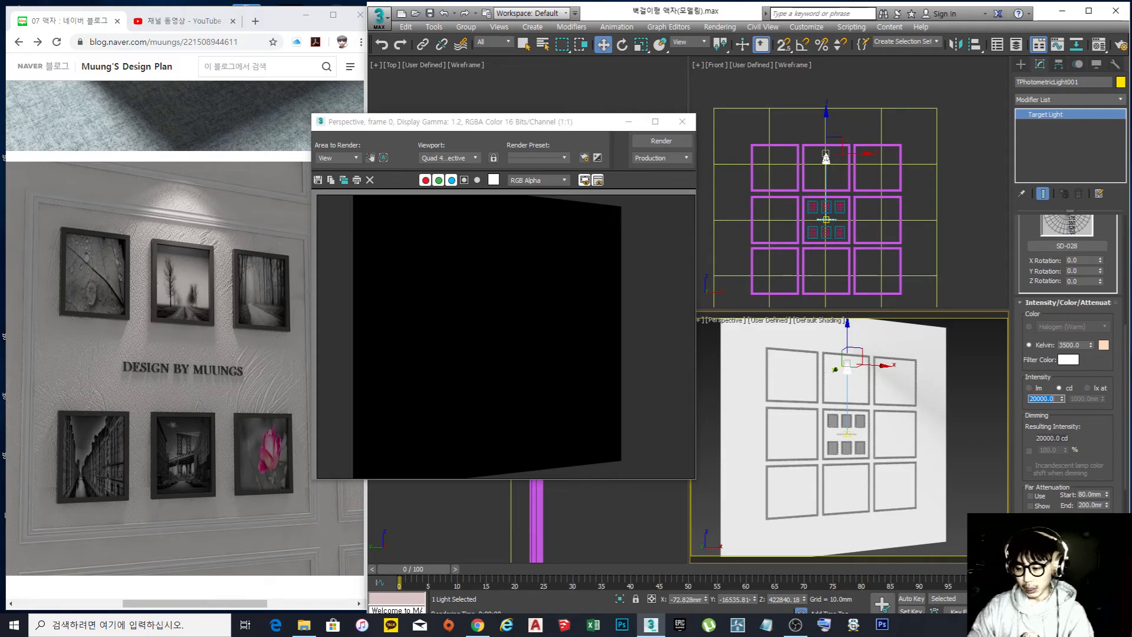
pyautogui.click(661, 141)
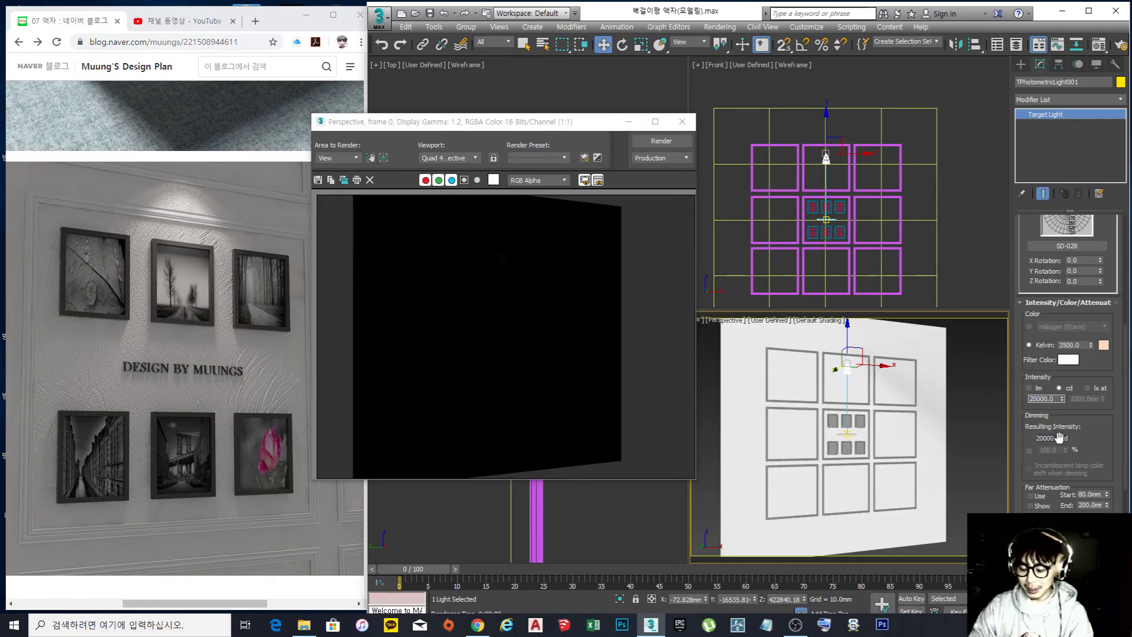
# - Increase the light's intensity to 200000 cd, re-render, and inspect the light spot in the rendered frame
pyautogui.write('0')
pyautogui.click(661, 141)
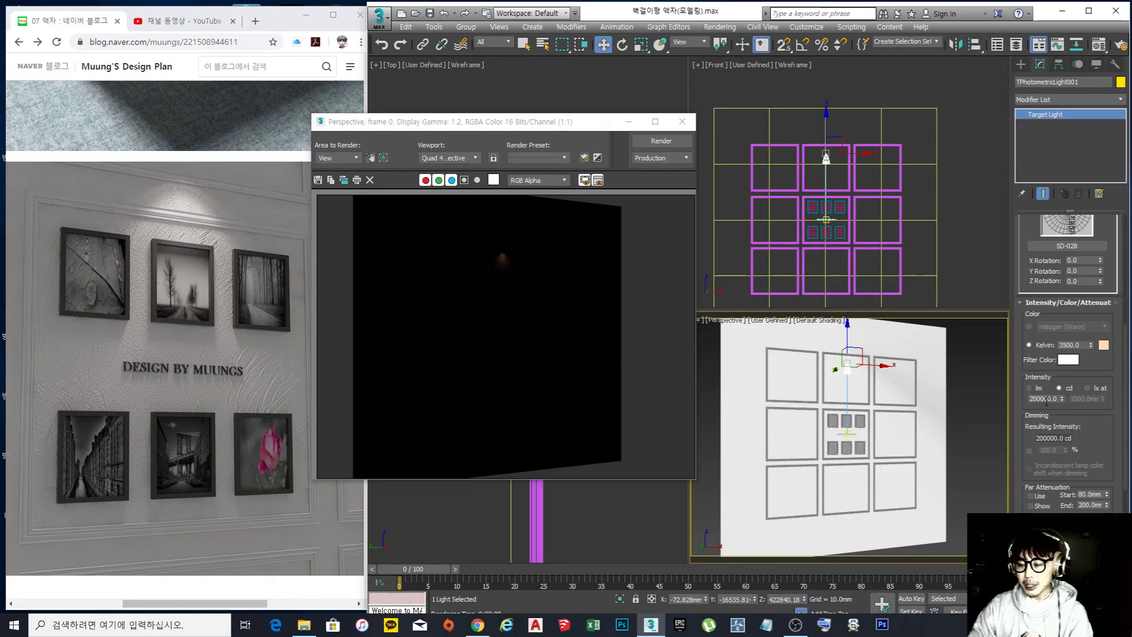
pyautogui.scroll(2, 504, 252)
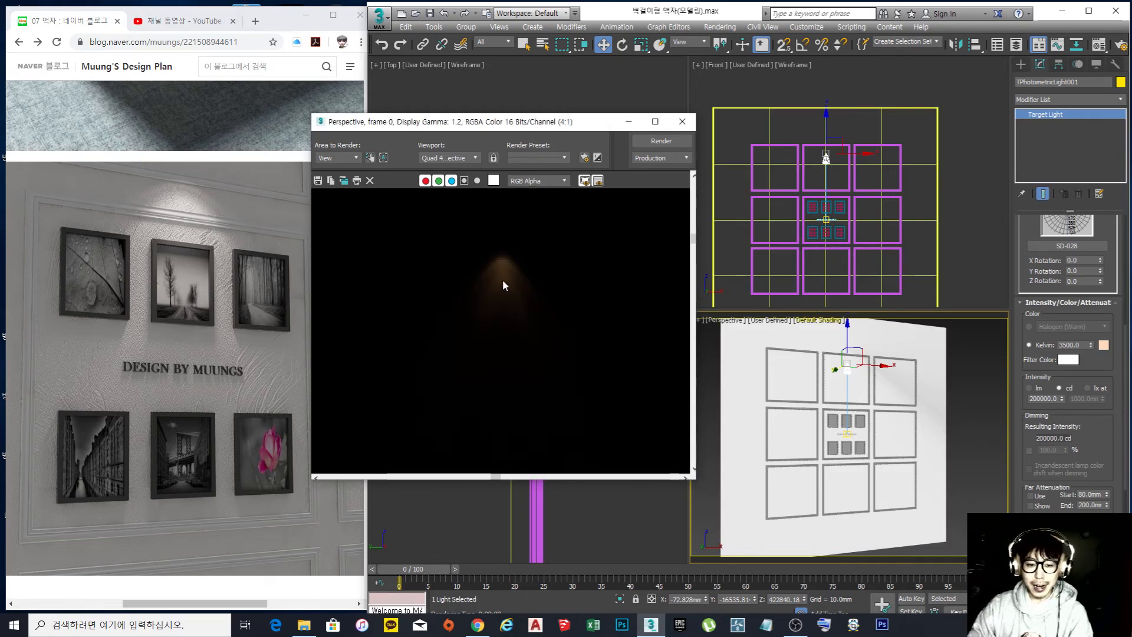
pyautogui.scroll(-3, 519, 262)
pyautogui.scroll(1, 521, 263)
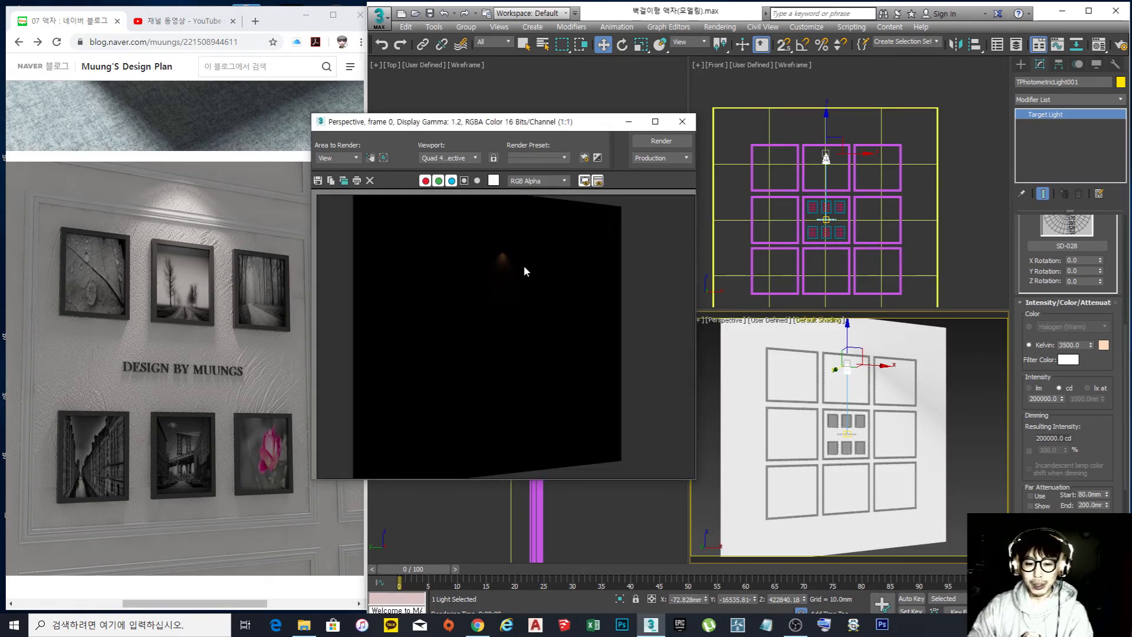
# - Set the light's intensity to 2000000 cd, render the wall once more, and close the rendered frame
pyautogui.click(1049, 400)
pyautogui.write('0')
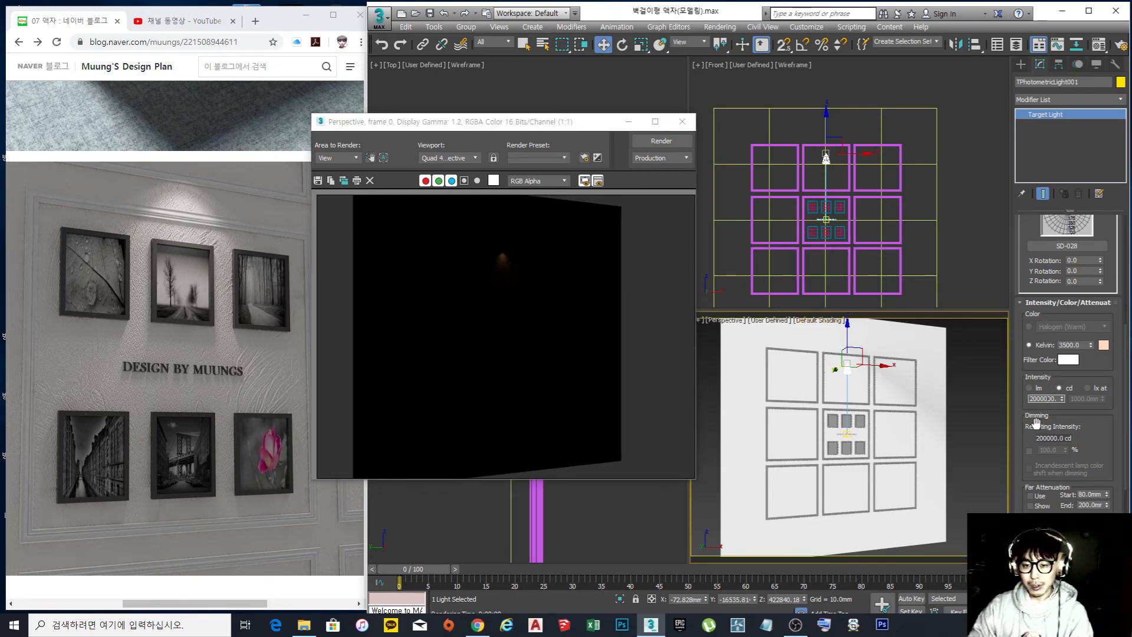
pyautogui.click(985, 440)
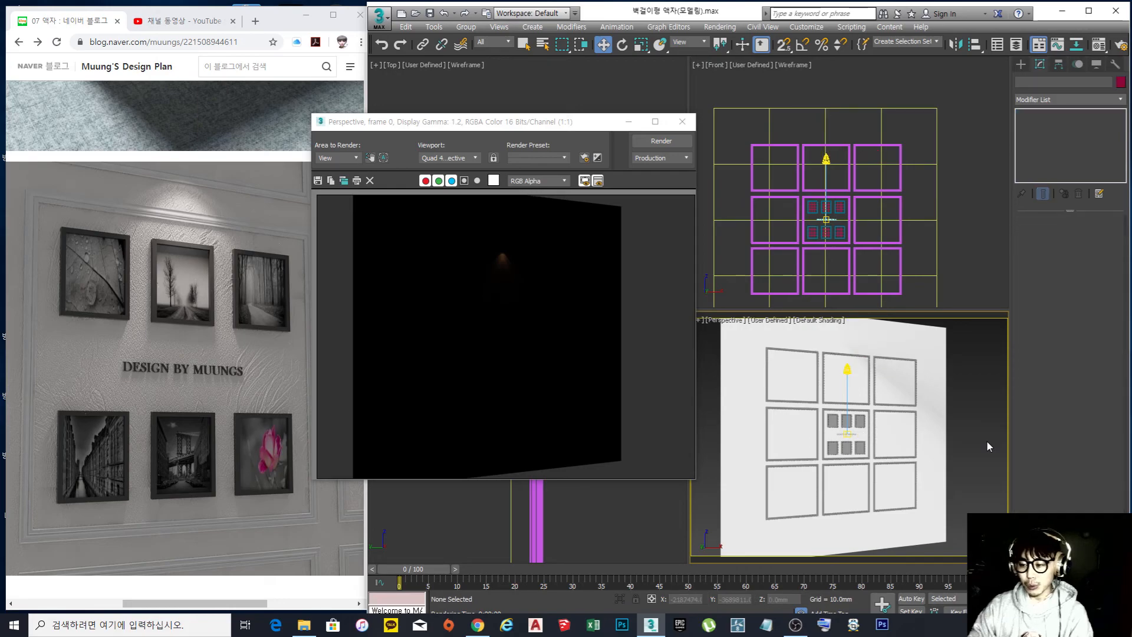
pyautogui.click(661, 142)
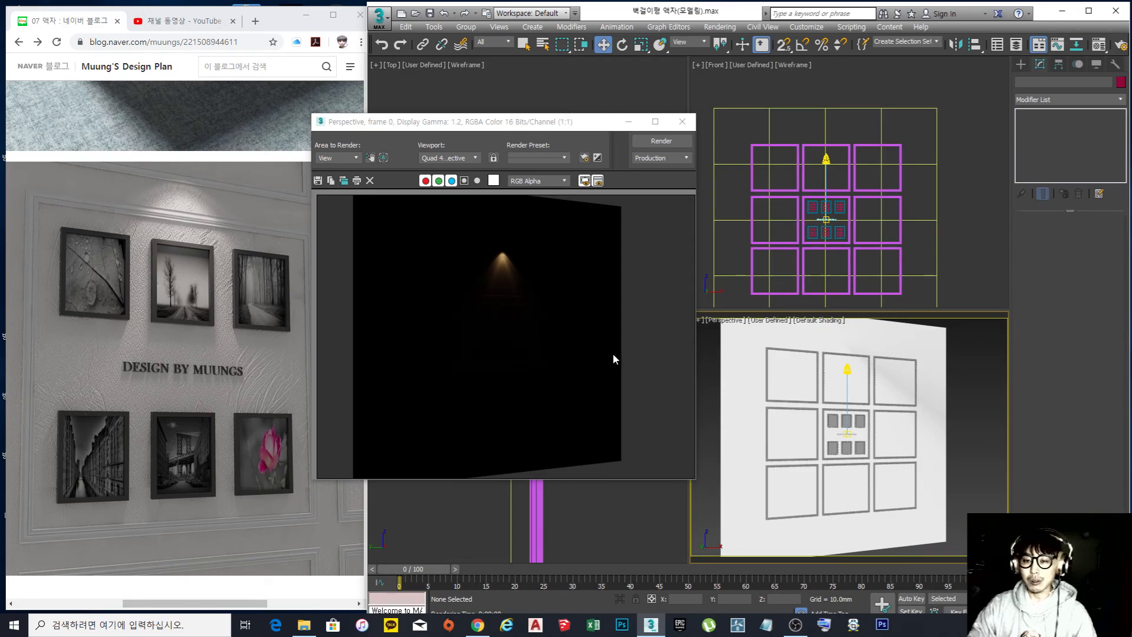
pyautogui.click(683, 121)
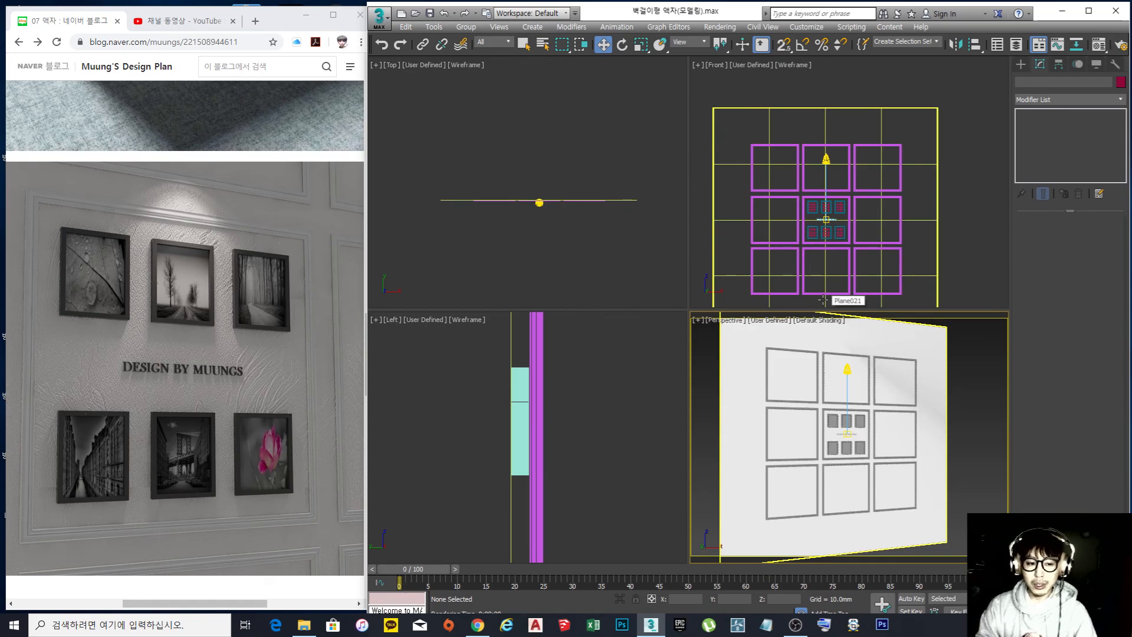